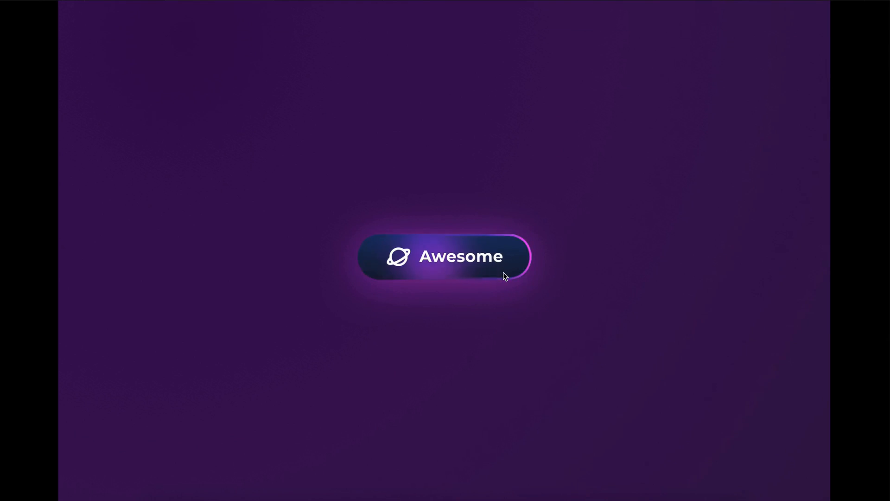
Step: Try out the finished Awesome button in the prototype preview to examine its glow and animated gradient border
click(446, 274)
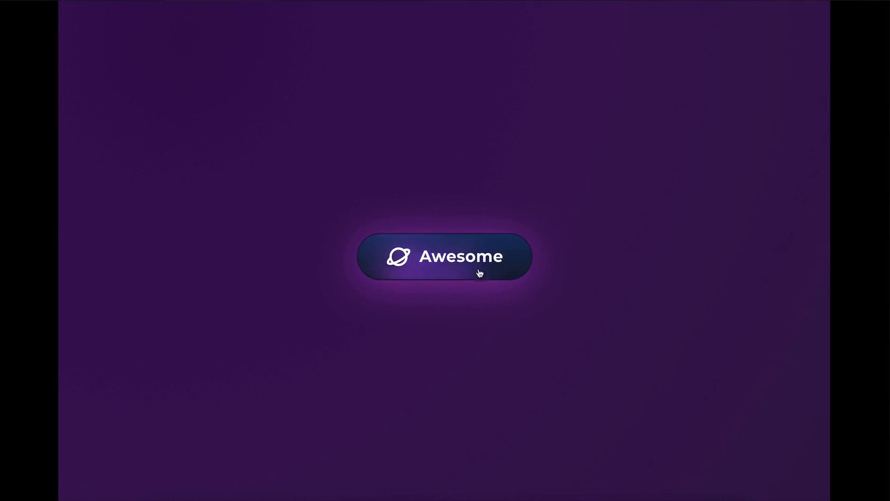
click(460, 269)
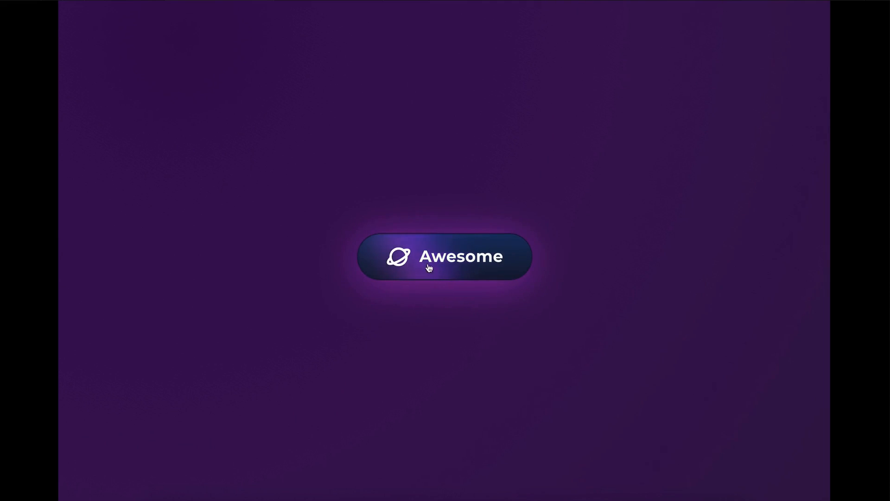
click(515, 254)
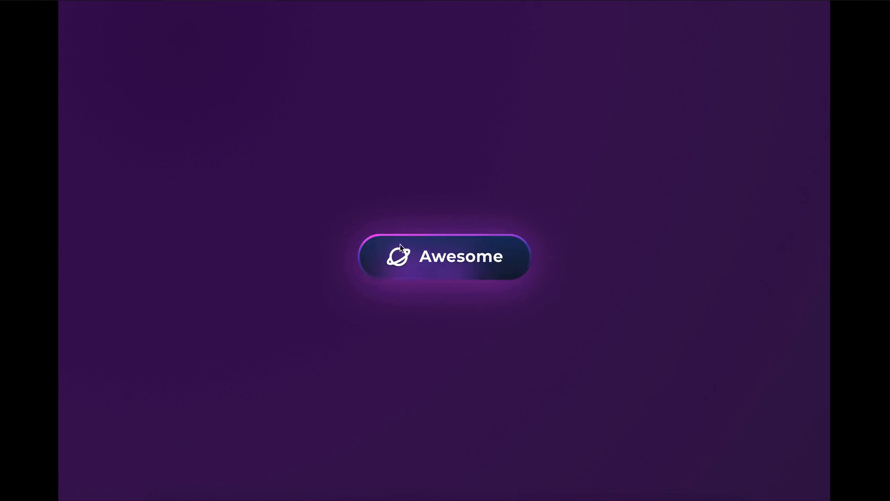
click(466, 263)
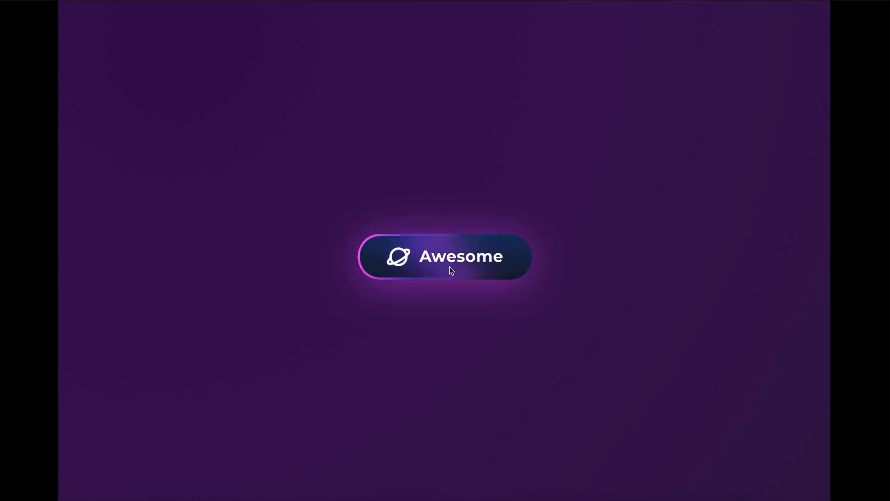
click(429, 327)
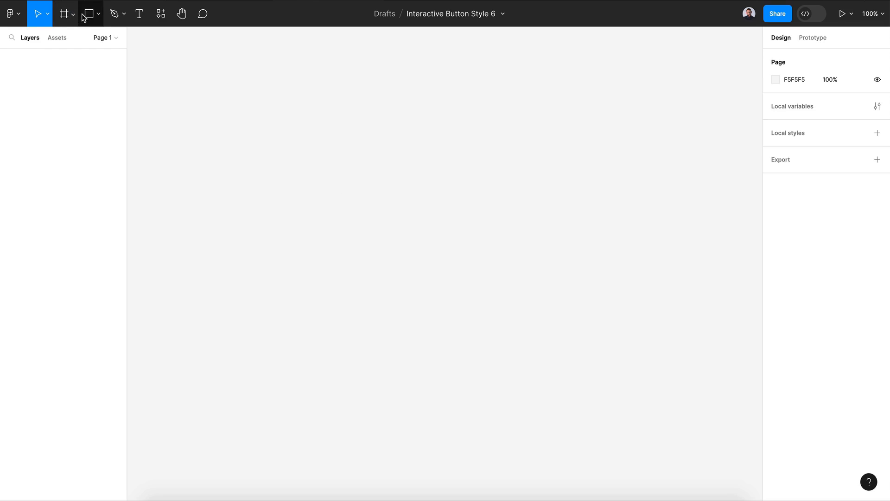
Step: Draw a rectangle on the empty canvas and set its size to 200 by 44
click(86, 17)
drag(331, 184, 481, 231)
drag(481, 231, 474, 225)
click(792, 101)
text(2)
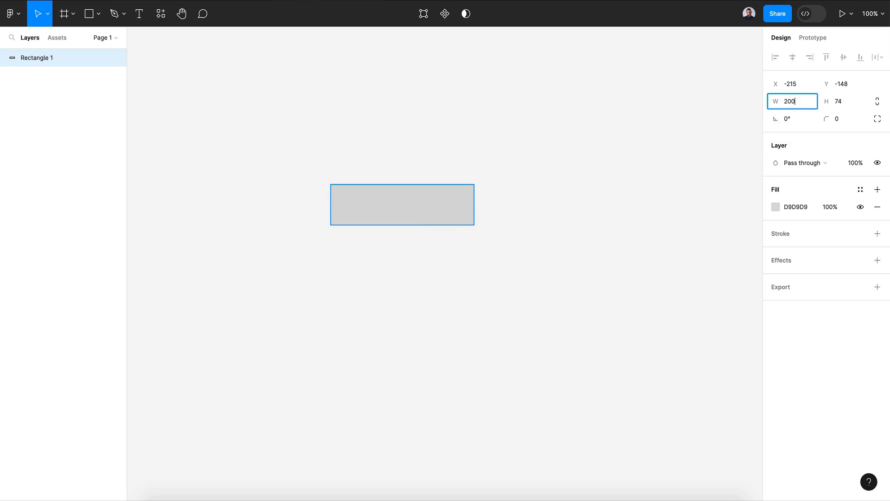
text(00)
key(Return)
click(856, 106)
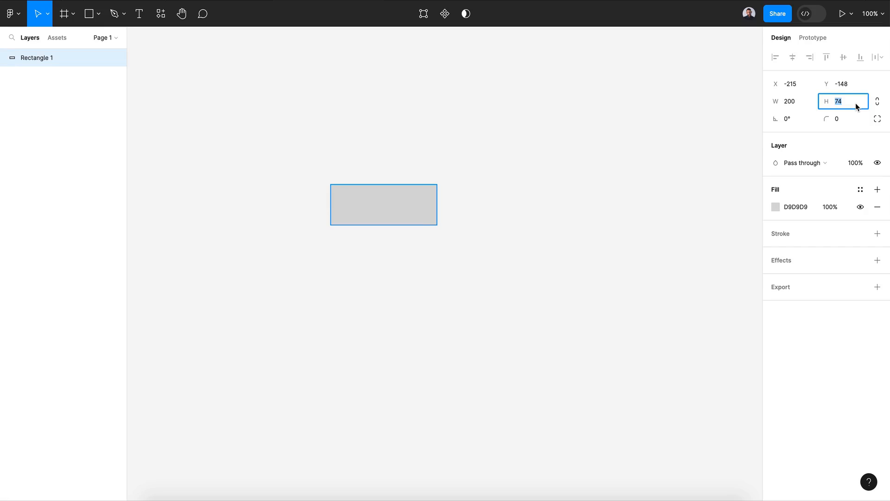
Step: Make the rectangle an unfilled outline with a stroke of width 3 and a corner radius of 25
click(877, 237)
drag(827, 272, 828, 271)
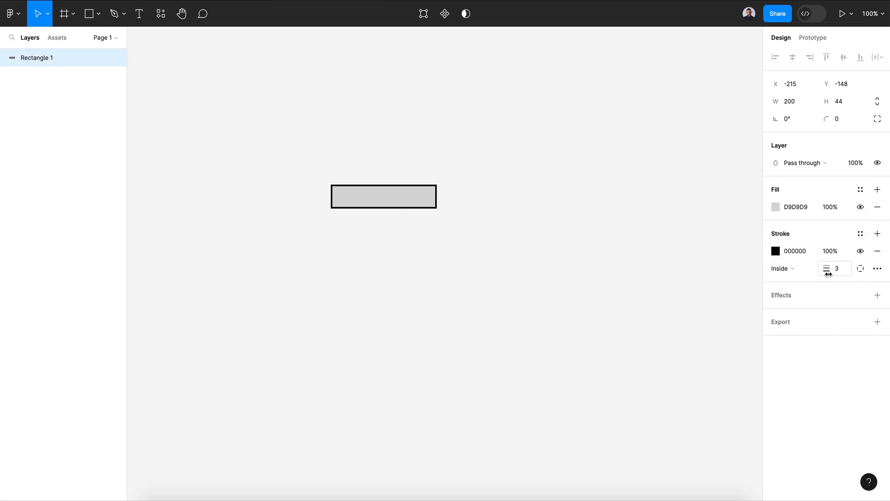
click(876, 207)
click(842, 119)
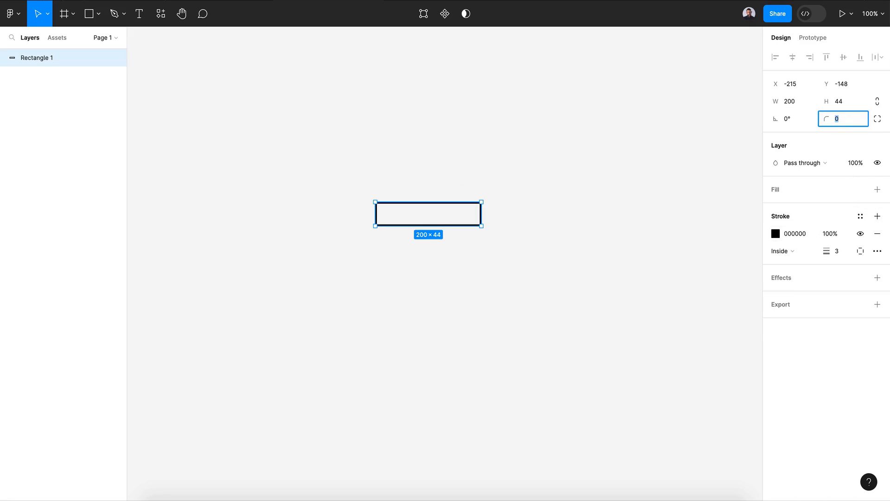
key(Return)
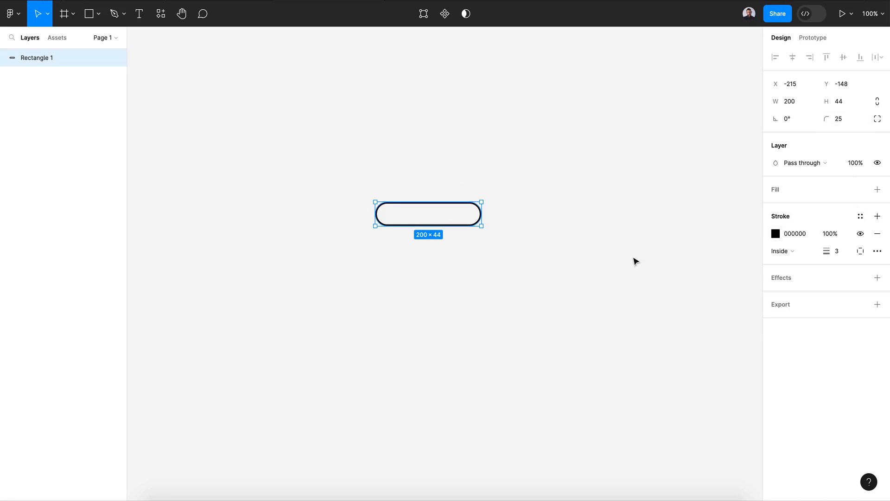
Step: Change the stroke to a linear gradient from light purple D67DFF to purple AC04FB, placing the second stop midway
click(775, 233)
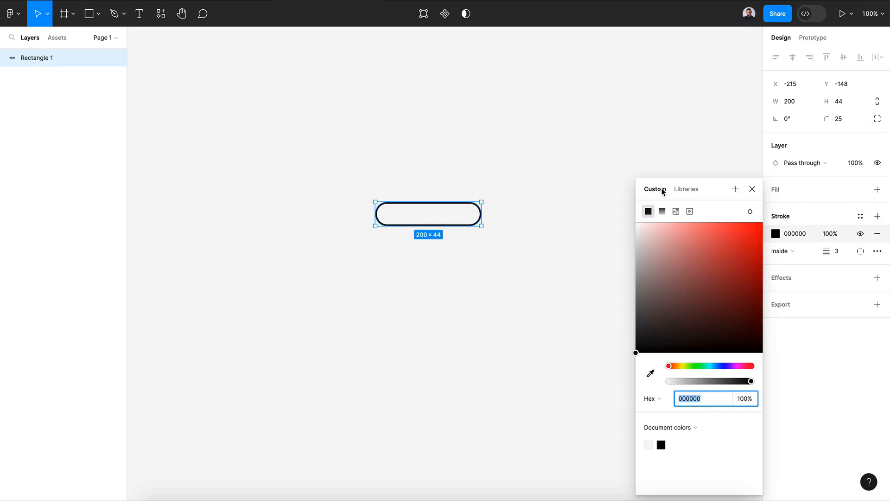
click(661, 211)
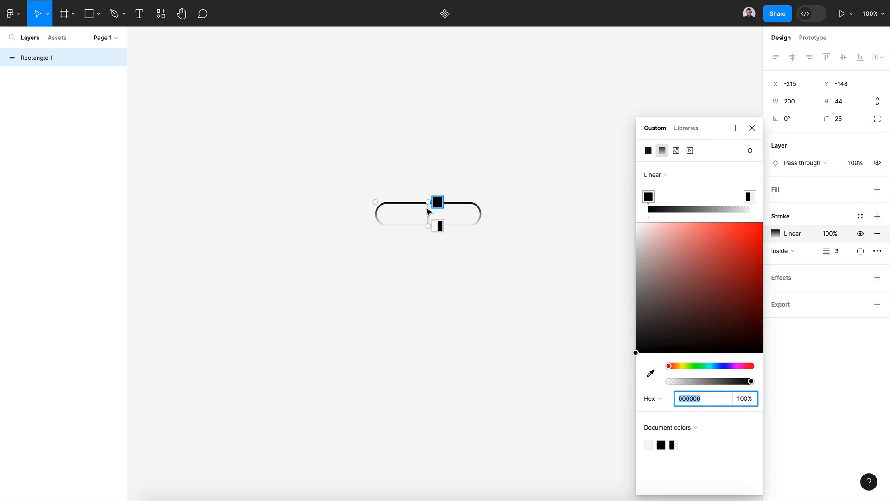
click(652, 196)
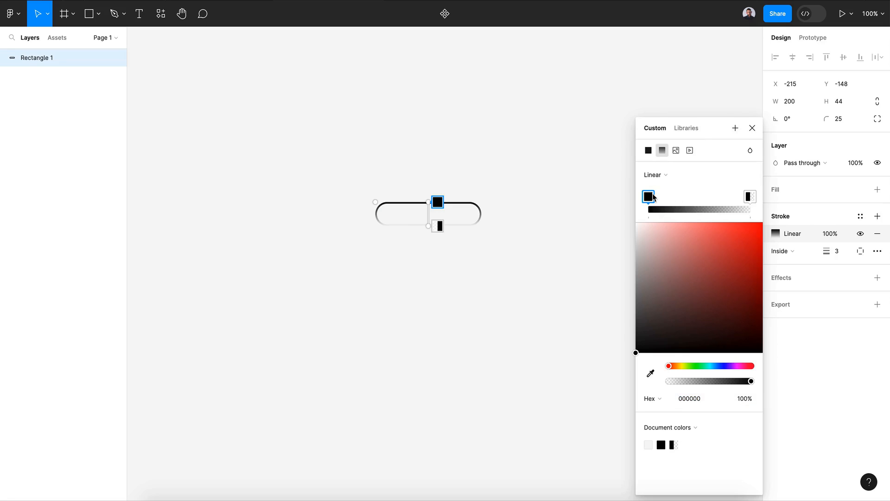
drag(676, 366, 733, 369)
click(727, 267)
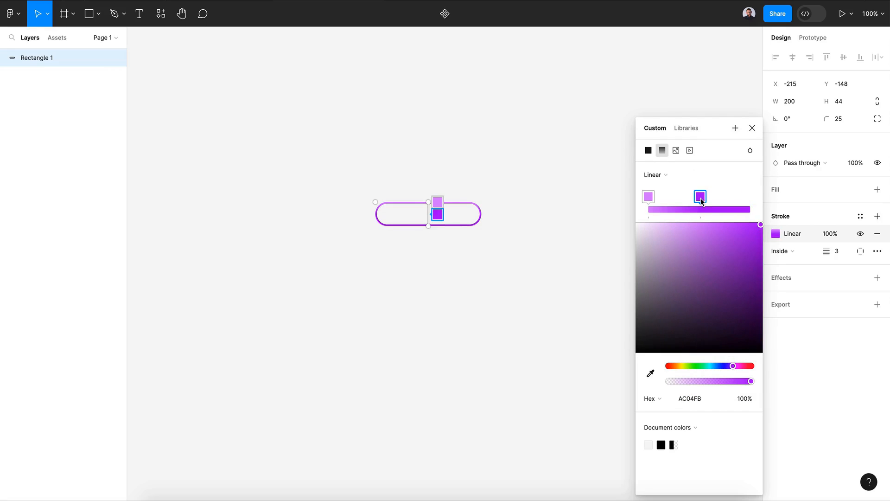
mouse_move(700, 199)
mouse_down()
mouse_move(751, 198)
mouse_move(702, 202)
mouse_up()
click(699, 200)
Step: Add an end stop of AC04FB at 0% opacity to the stroke gradient and set the middle stop to 9A21D3
click(750, 197)
drag(750, 381, 635, 385)
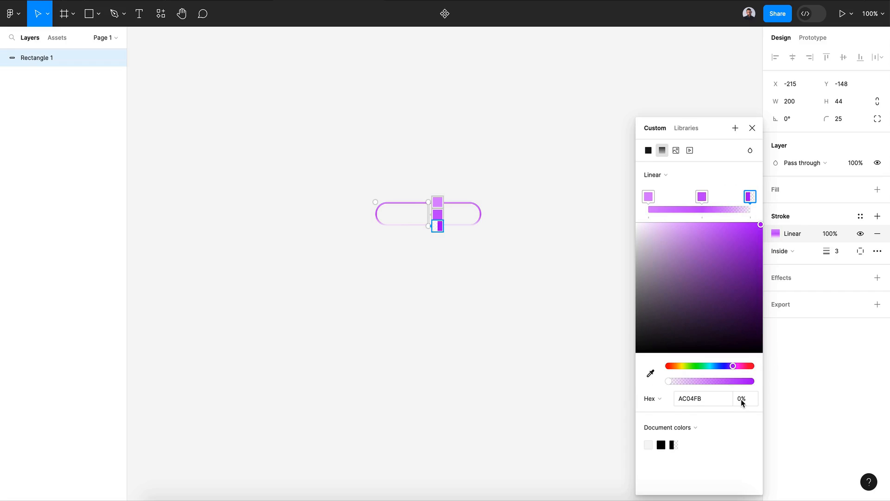
click(702, 196)
drag(736, 232, 743, 244)
Step: Set the stroke gradient's first stop to pink EF8EFF and fine-tune the middle stop's purple
scroll(461, 220, up, 5)
scroll(461, 222, up, 2)
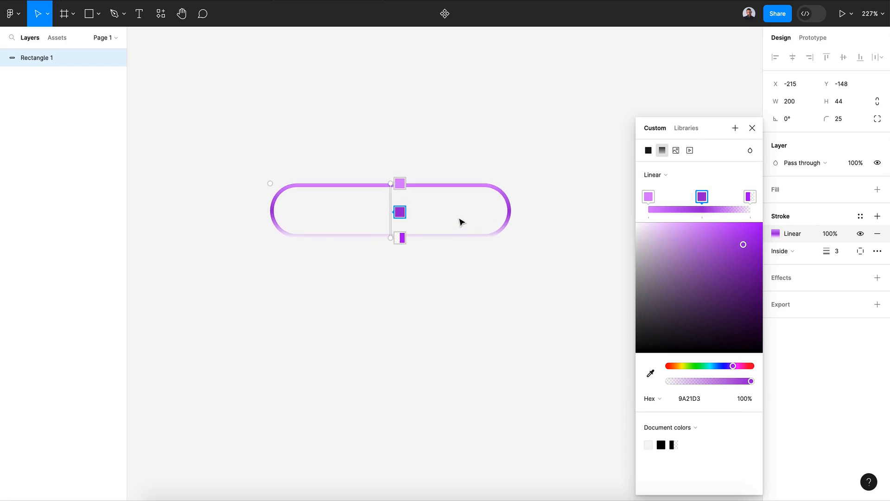
click(647, 198)
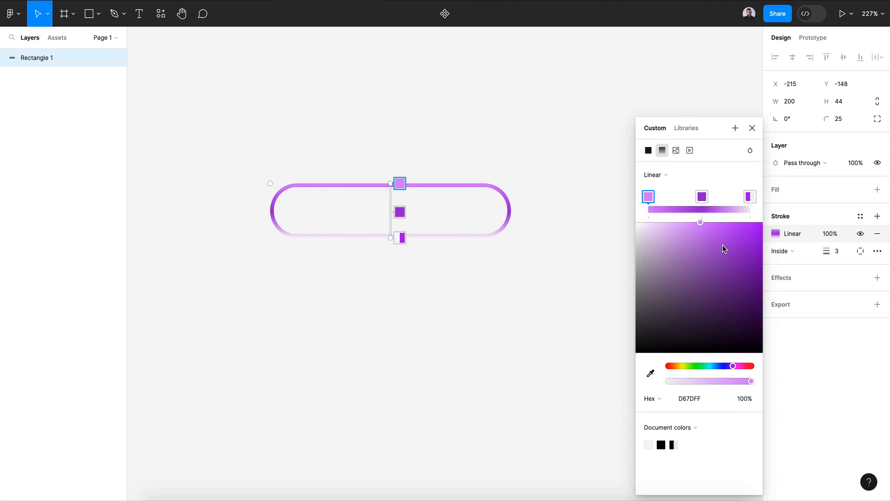
drag(732, 365, 736, 366)
mouse_move(702, 223)
mouse_down()
mouse_move(723, 222)
mouse_move(694, 215)
mouse_up()
click(700, 203)
click(742, 245)
click(752, 128)
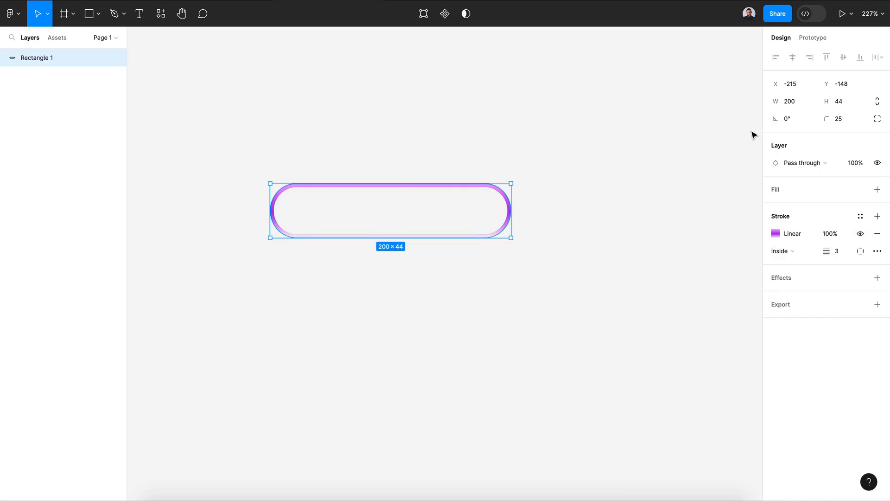
Step: Turn the outlined rectangle into a component and add a second variant to it
click(423, 14)
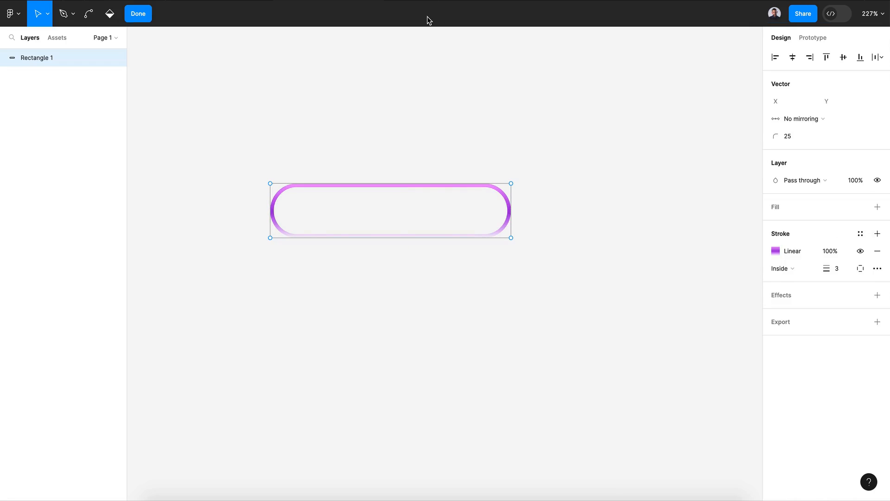
click(139, 11)
click(444, 21)
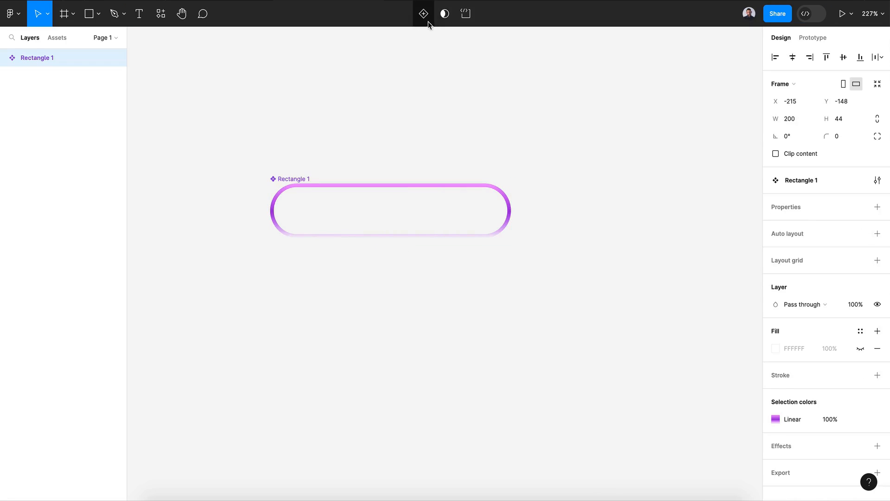
click(428, 22)
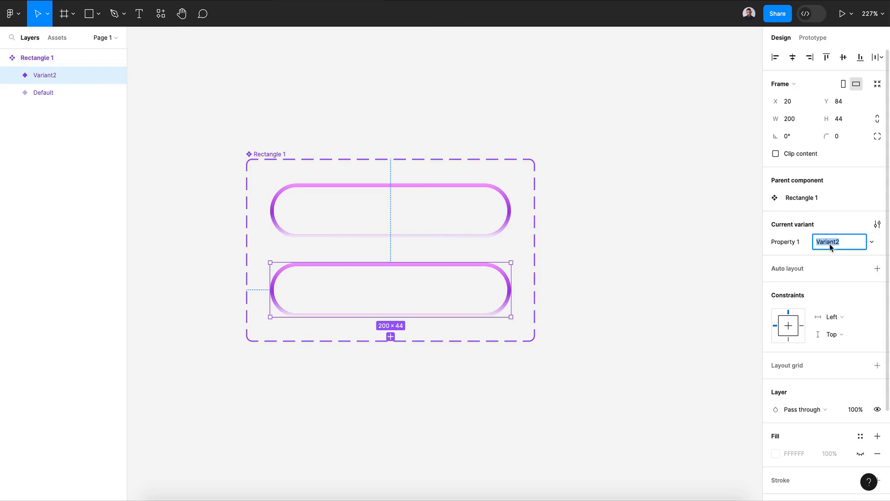
click(542, 312)
Step: Reorient the second variant's stroke gradient so it runs horizontally from the shape's right edge to its centre
click(509, 304)
scroll(807, 389, down, 1)
scroll(806, 390, down, 3)
click(776, 409)
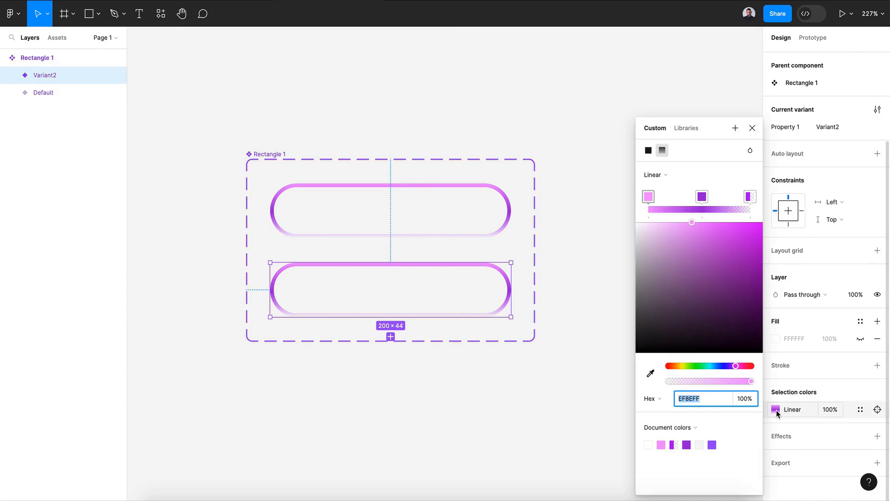
click(651, 196)
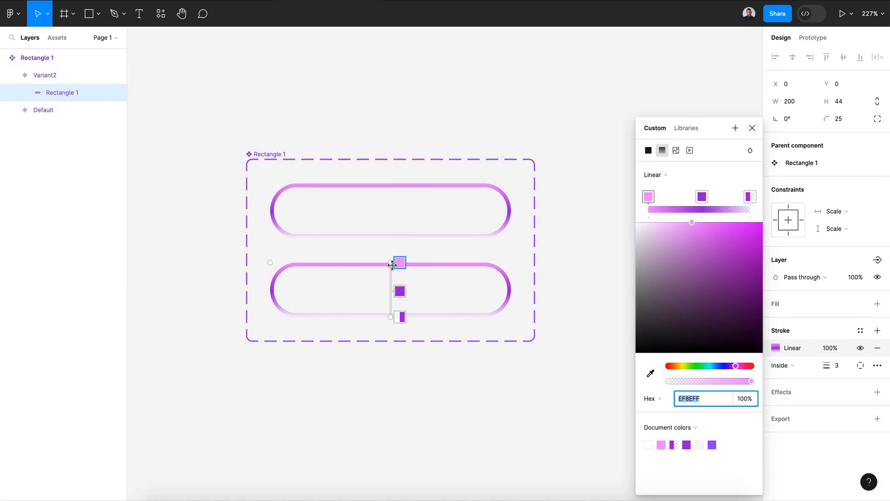
mouse_move(392, 265)
mouse_down()
mouse_move(472, 268)
mouse_move(511, 289)
mouse_up()
click(752, 128)
click(676, 215)
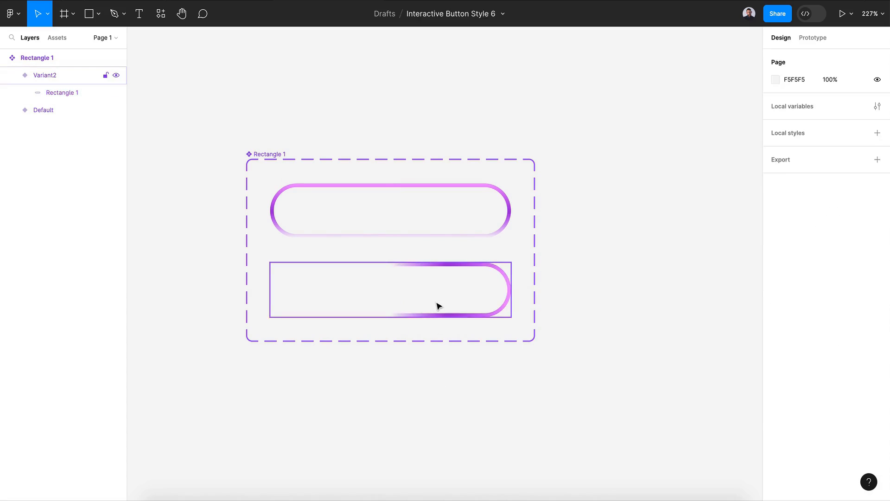
Step: Add a third variant and reorient its stroke gradient to run from the shape's bottom edge upward
click(437, 304)
click(390, 336)
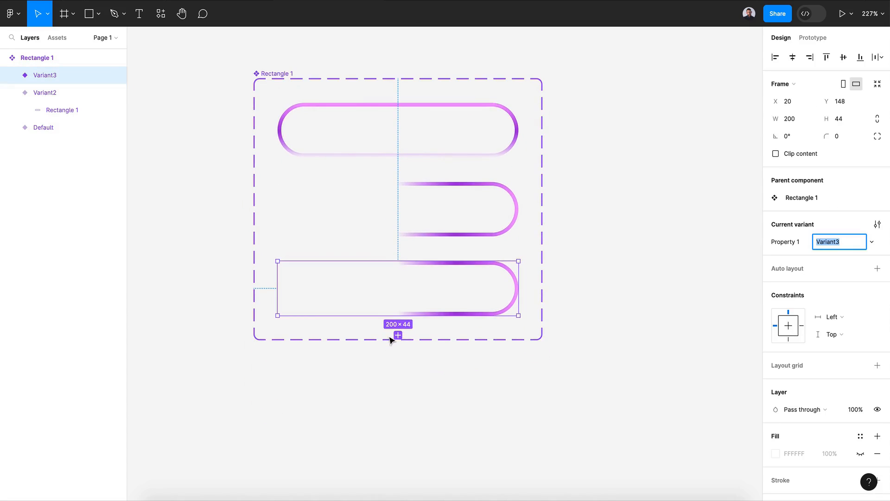
click(501, 306)
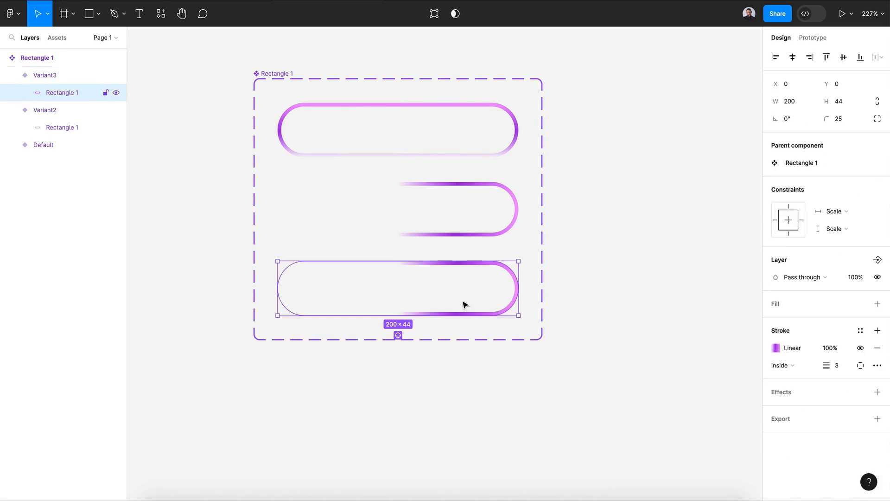
click(776, 349)
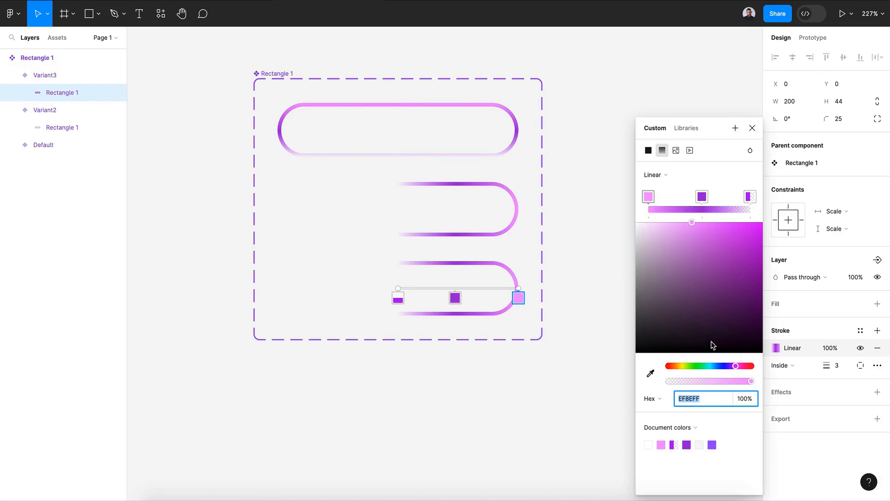
drag(517, 296, 397, 273)
click(752, 128)
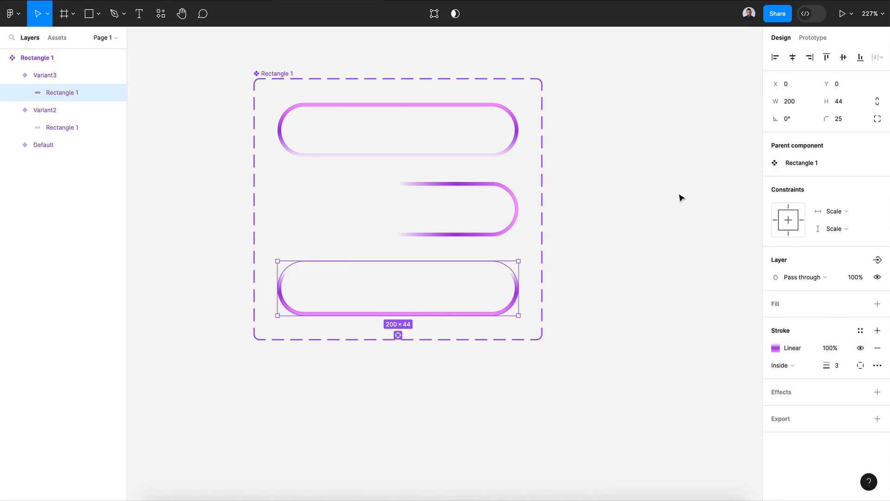
key(Escape)
Step: Add a fourth variant and reorient its stroke gradient to run from the shape's left edge to its centre
click(398, 335)
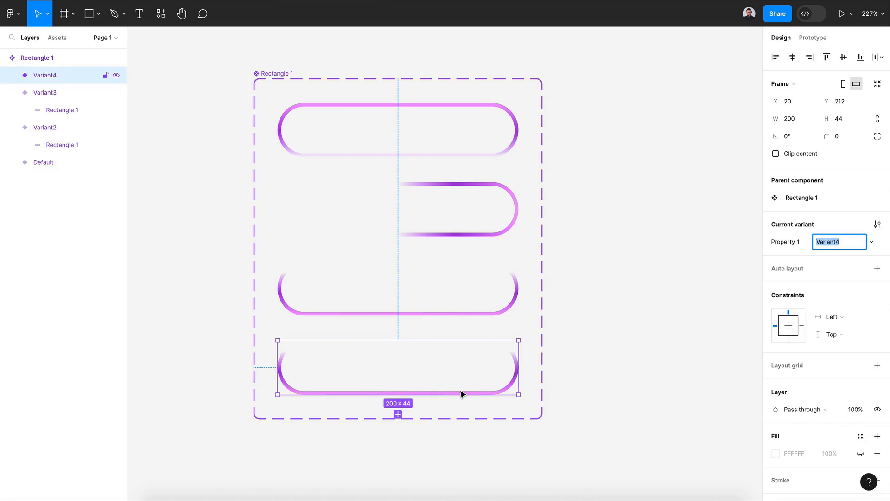
click(842, 290)
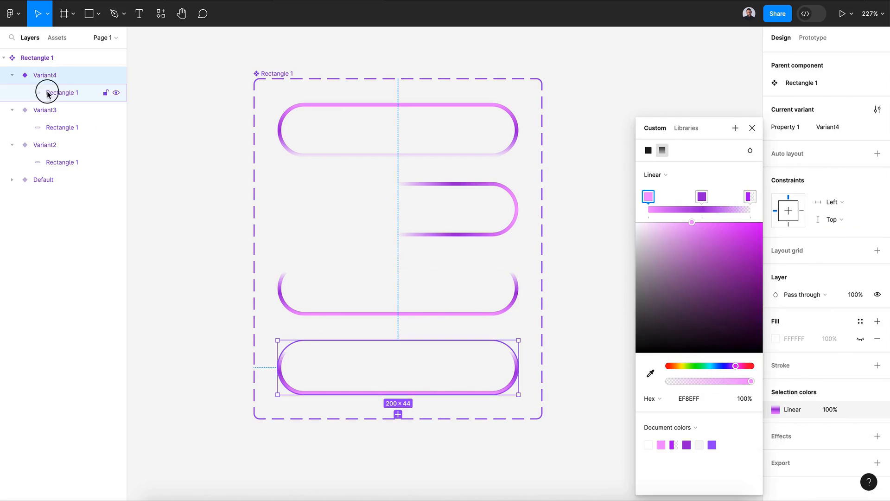
click(50, 94)
click(775, 348)
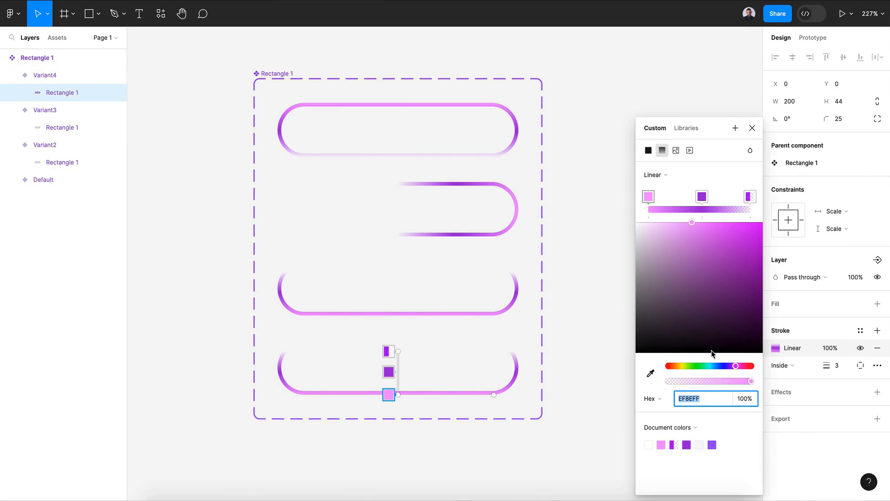
drag(398, 395, 281, 371)
drag(398, 352, 397, 367)
click(752, 128)
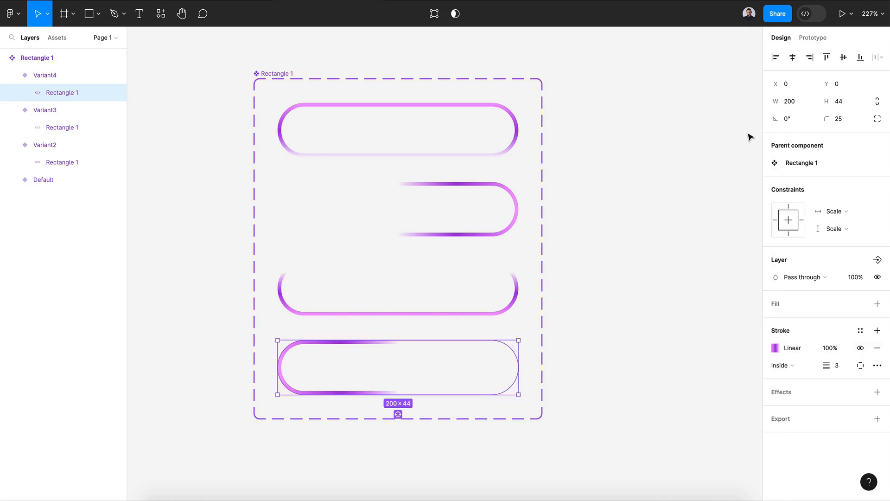
click(673, 207)
Step: Connect the default variant to the second variant with a prototype interaction triggered After delay
scroll(675, 207, down, 1)
key(shift+e)
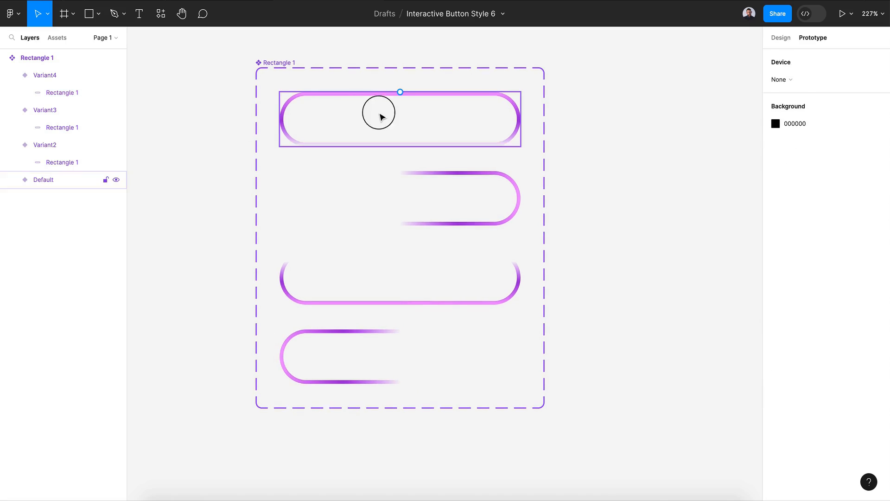
click(380, 115)
drag(398, 147, 400, 188)
click(361, 198)
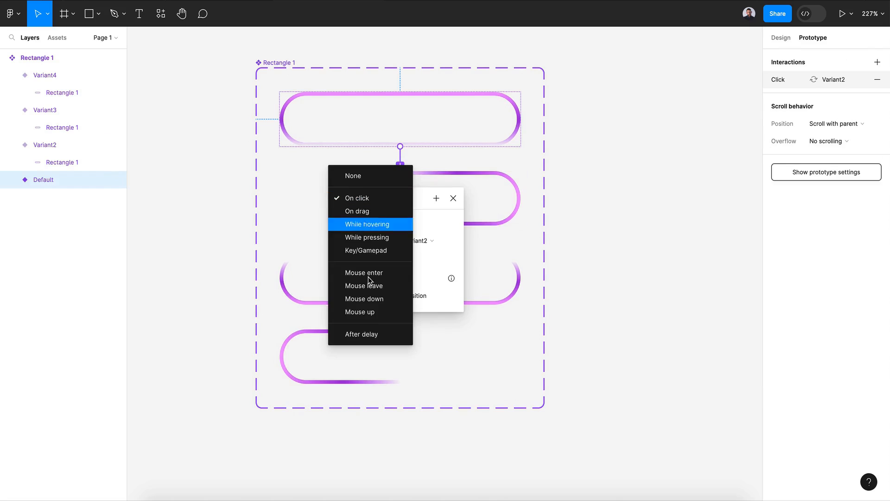
click(370, 334)
Step: Set the interaction's delay to 1 ms and its animation to Smart animate
click(355, 216)
text(1ms)
click(387, 275)
click(399, 302)
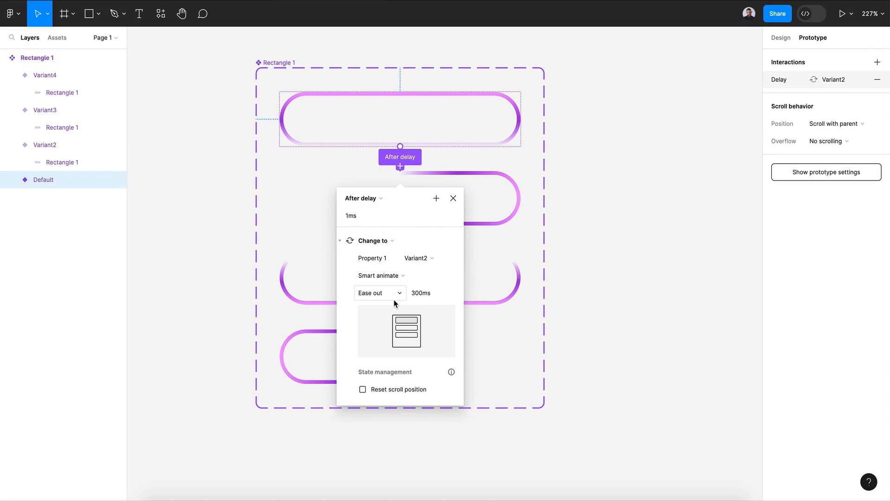
Step: Connect the second variant to the third with an After delay, Smart animate interaction and edit its delay time
click(487, 223)
drag(400, 244, 396, 265)
click(364, 282)
click(366, 412)
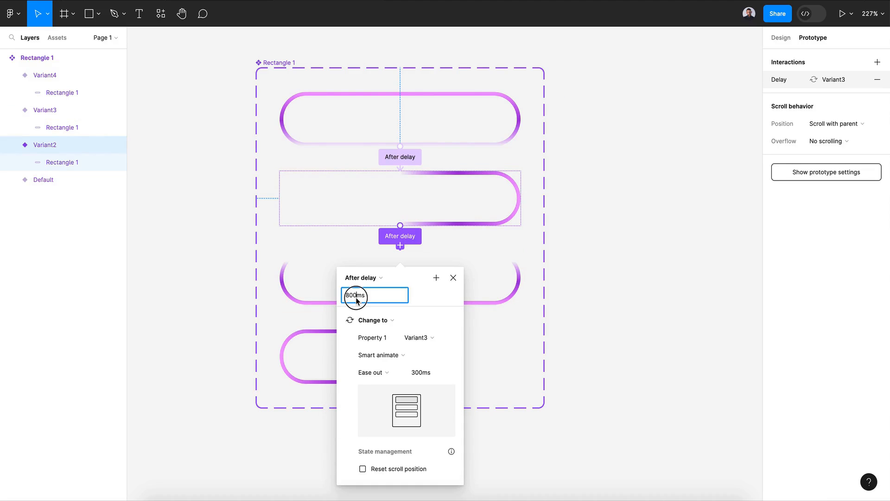
key(Return)
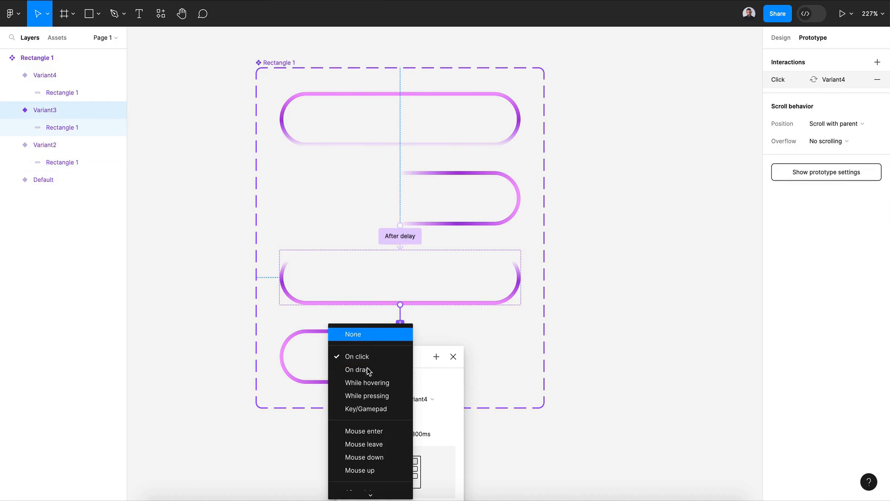
Step: Trigger the third variant's change to the fourth variant After delay and edit that interaction's delay time
click(369, 487)
drag(377, 219, 366, 219)
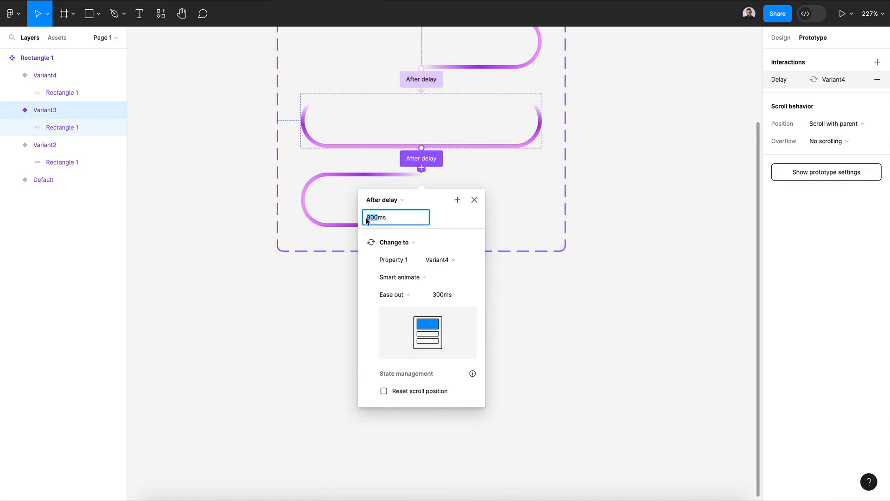
click(474, 200)
Step: Connect the fourth variant back to the default with an After delay interaction and a delay of 1 ms
click(442, 215)
scroll(442, 215, up, 4)
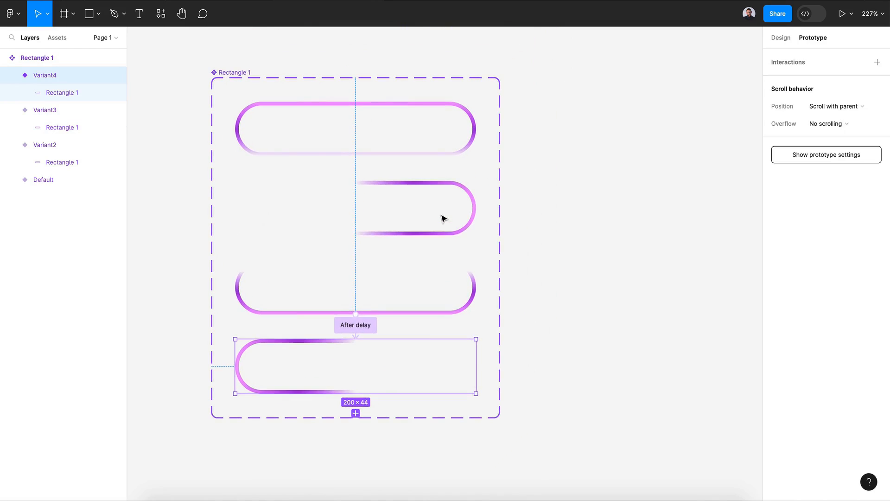
drag(356, 393, 405, 146)
click(337, 183)
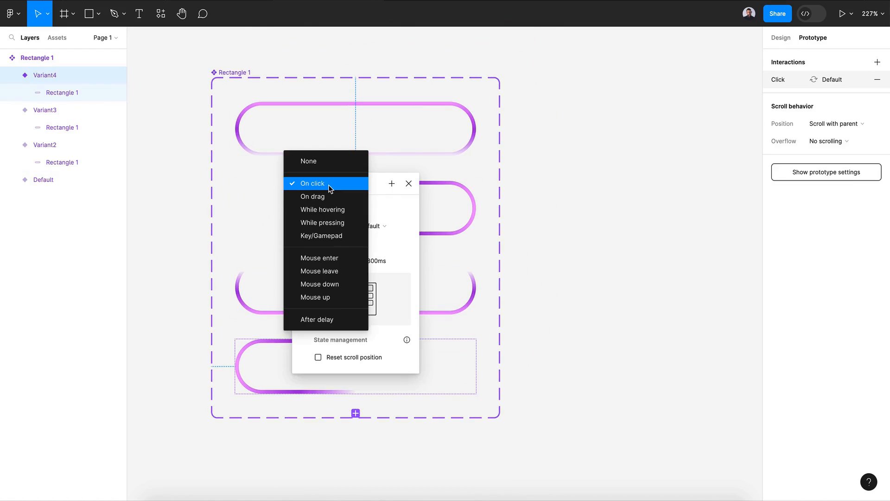
click(337, 318)
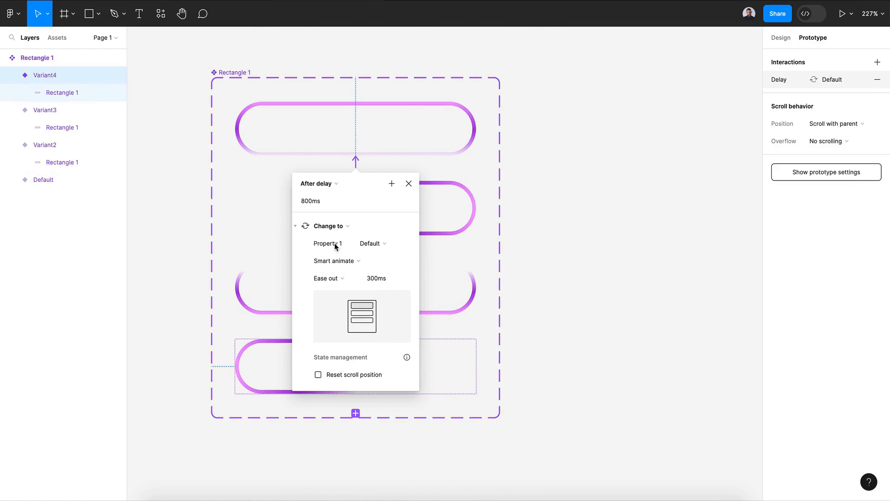
click(307, 201)
text(1)
key(Escape)
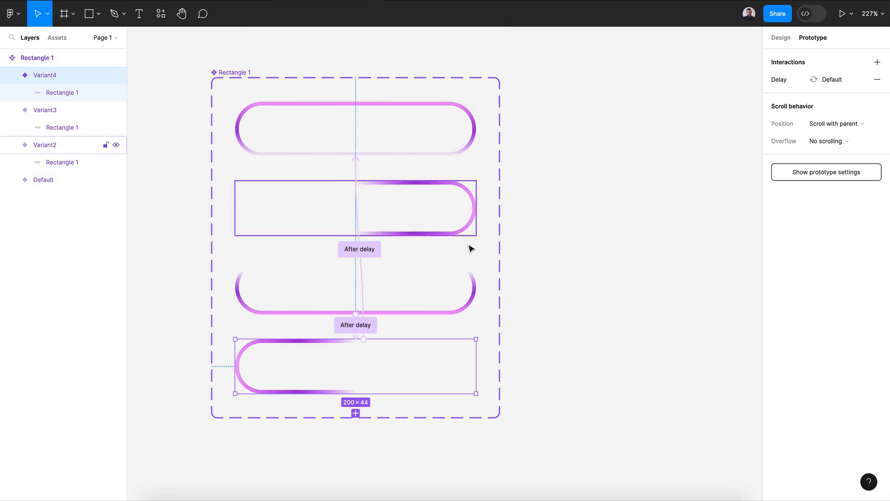
Step: Draw a frame of about 317 × 265 beside the component set and place a Rectangle 1 instance at its centre
click(578, 318)
scroll(579, 320, down, 3)
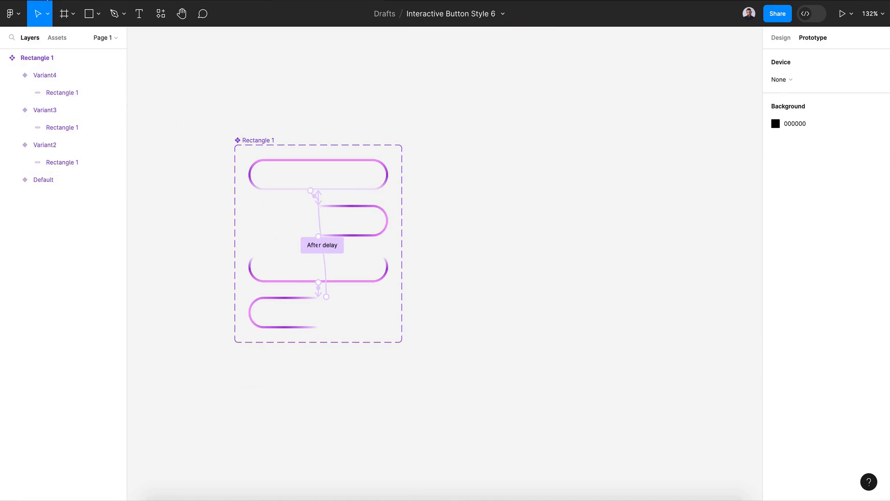
key(f)
drag(416, 113, 638, 304)
drag(537, 190, 580, 235)
click(57, 37)
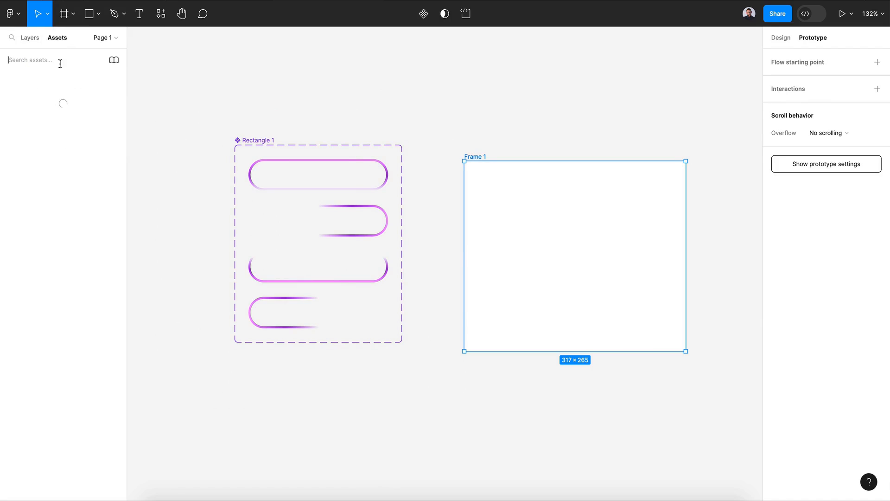
drag(63, 132, 581, 259)
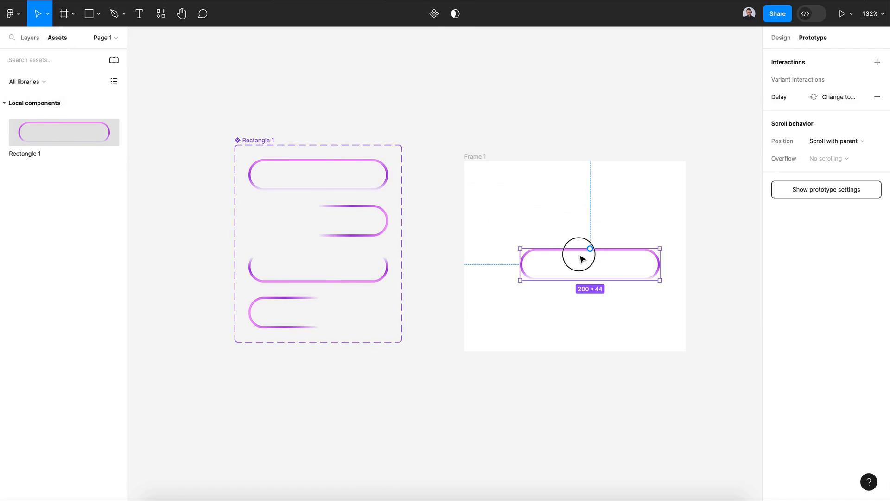
Step: Run the Preview of Frame 1 to check the border animation, and close it
click(485, 156)
click(851, 14)
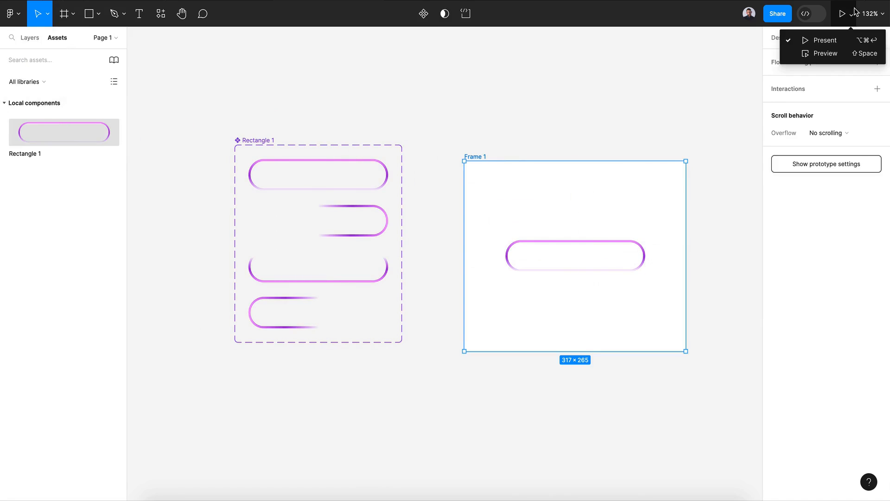
click(833, 53)
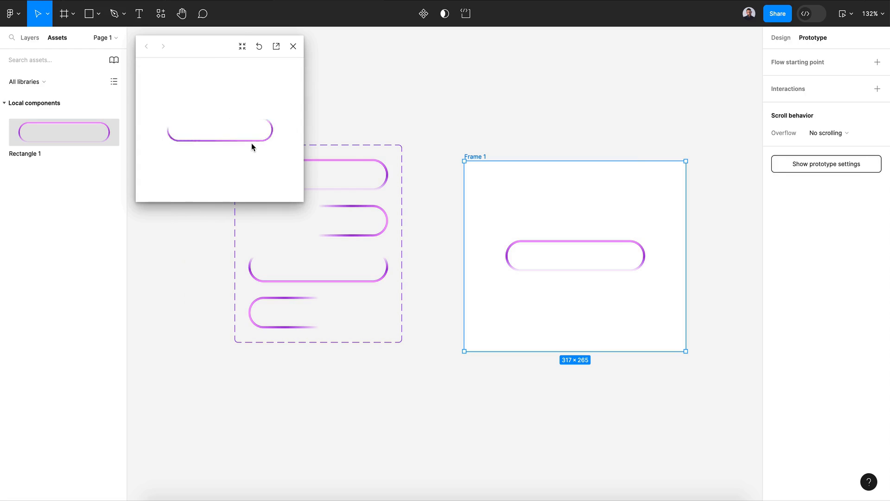
click(293, 46)
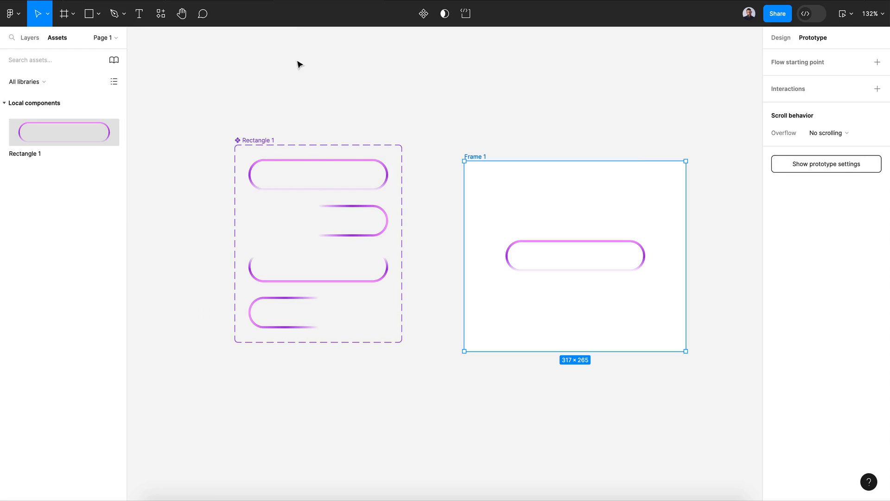
Step: Edit the Smart animate duration of the default variant's interaction and preview the frame's animation again
click(346, 190)
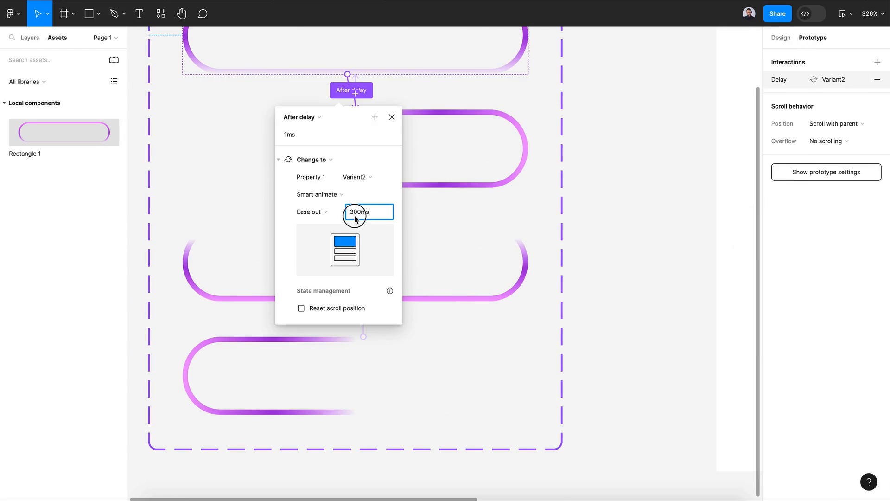
double_click(355, 217)
key(Return)
click(448, 197)
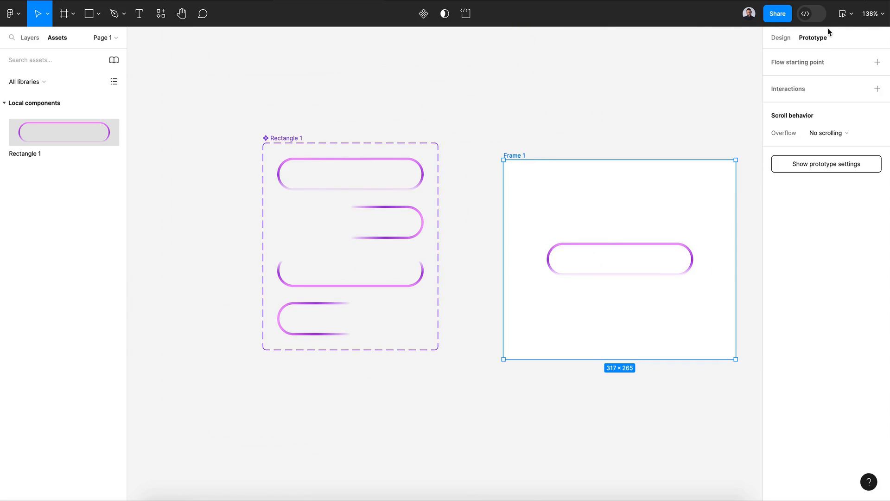
click(842, 14)
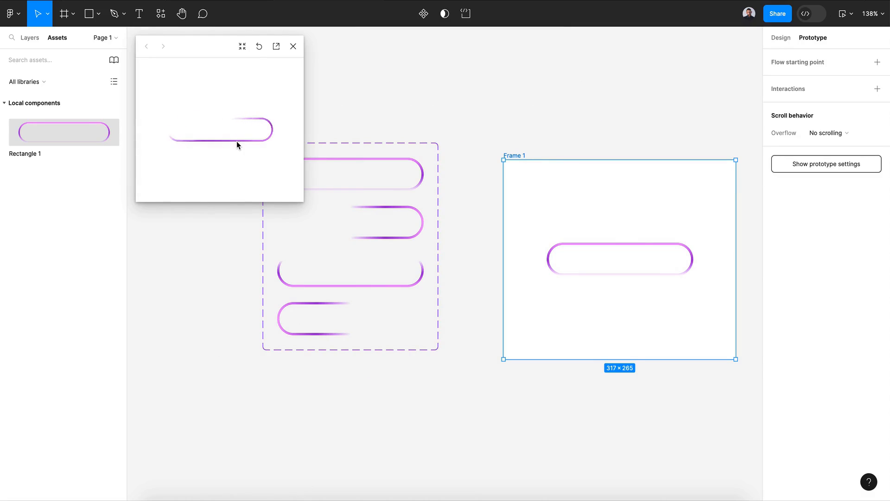
click(294, 50)
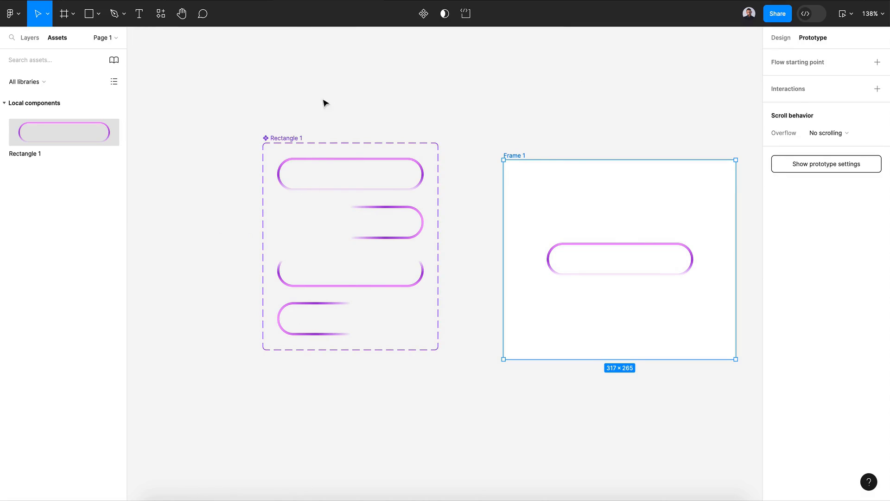
Step: Delete Frame 1 together with the component instance inside it
click(482, 266)
scroll(482, 266, right, 5)
scroll(482, 266, down, 2)
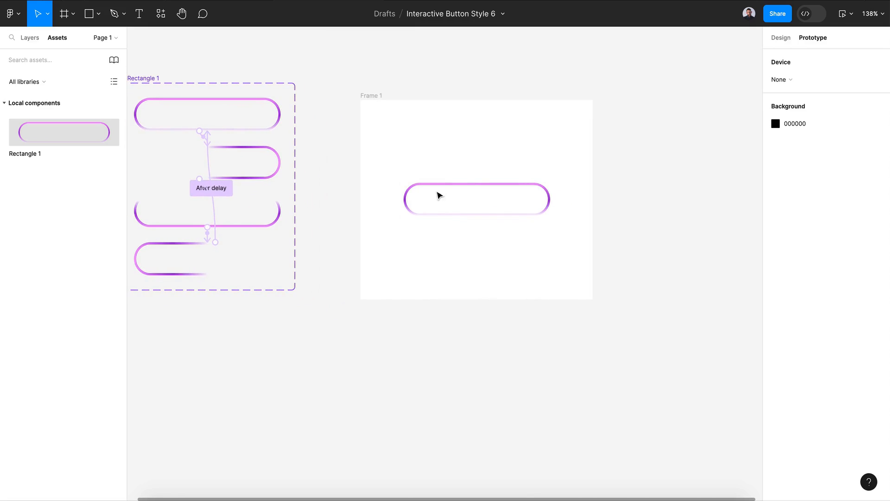
drag(372, 103, 372, 86)
key(Delete)
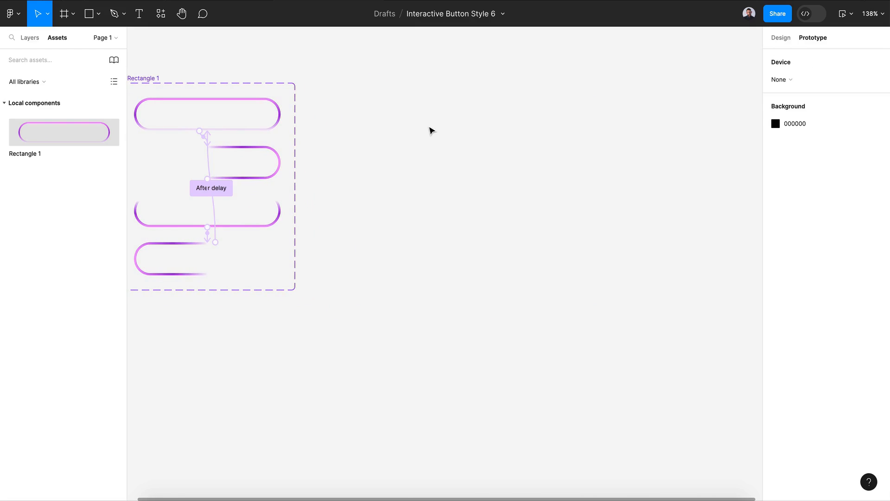
Step: Rename the Rectangle 1 component set as Border light
scroll(431, 131, left, 3)
scroll(431, 130, up, 1)
double_click(250, 91)
text(B)
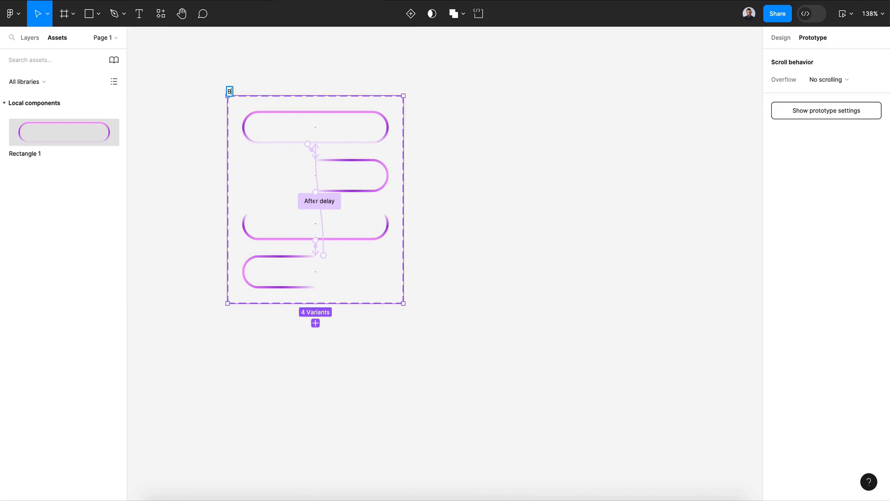
text(order light)
key(Return)
click(532, 138)
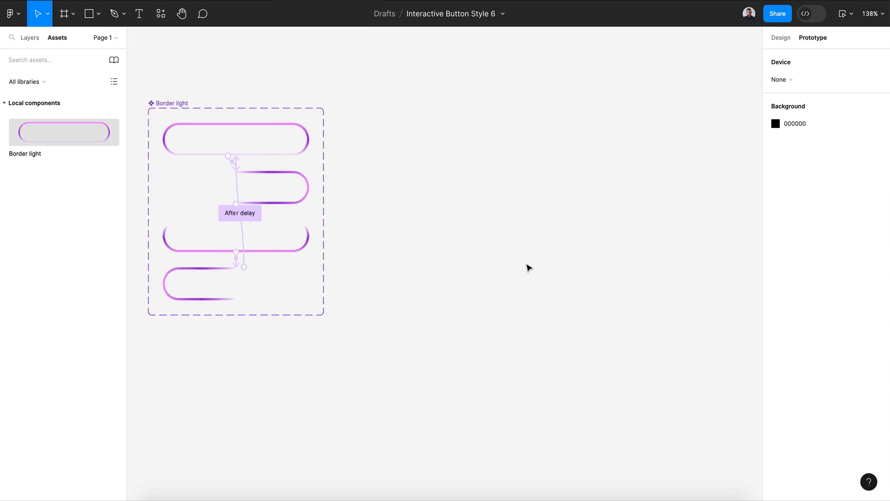
Step: Draw a circle of about 117 × 117 in the empty canvas area beside the Border light component set
scroll(526, 266, right, 2)
click(98, 18)
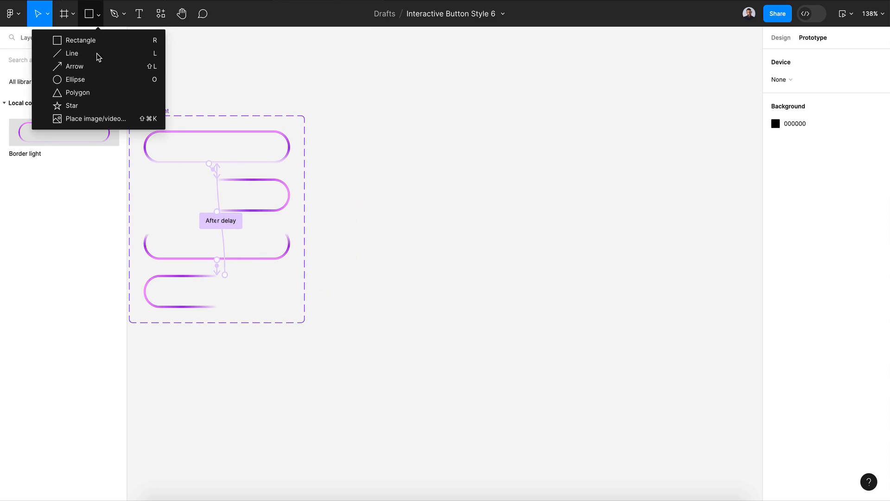
click(90, 79)
mouse_move(412, 175)
mouse_down()
mouse_move(473, 252)
mouse_move(498, 254)
mouse_up()
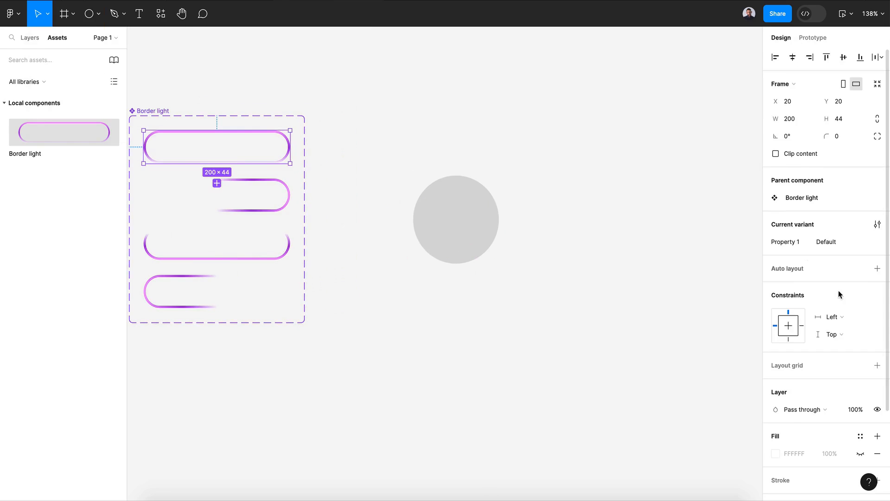
Step: Fill the circle with a linear gradient from purple 9D20D8 at its top to pink EF8EFF at its bottom
scroll(844, 336, down, 1)
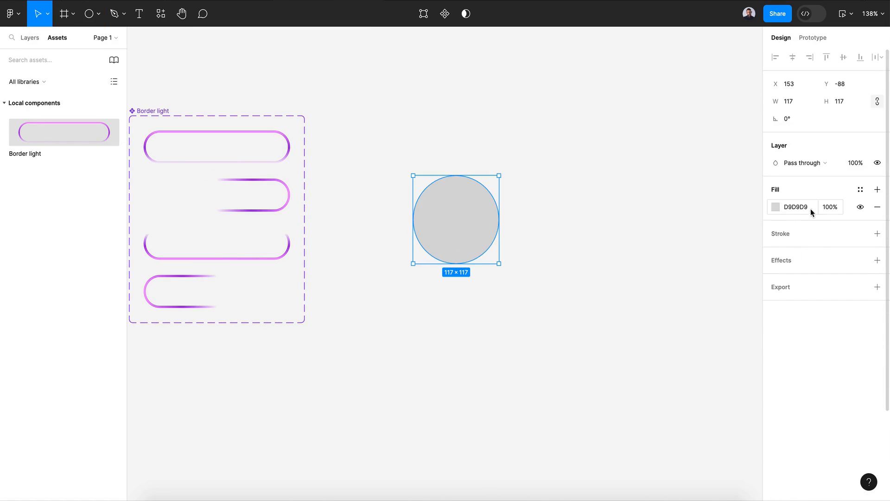
click(774, 207)
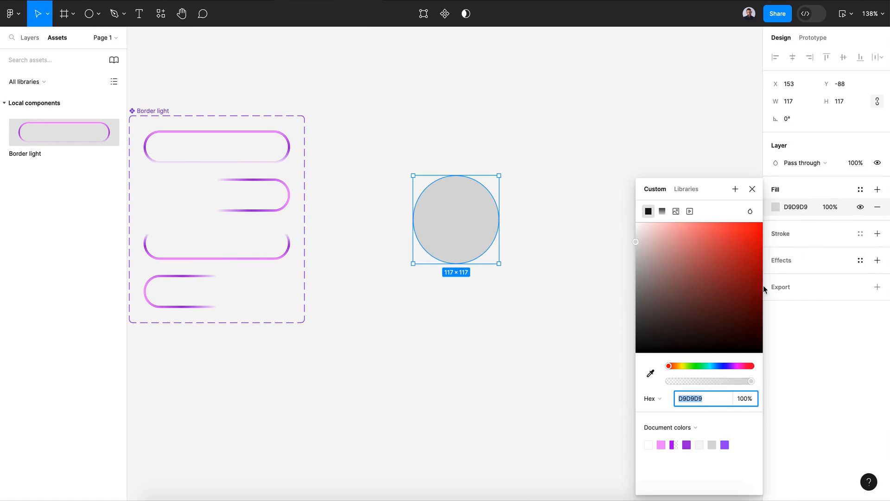
click(687, 445)
click(662, 211)
click(747, 197)
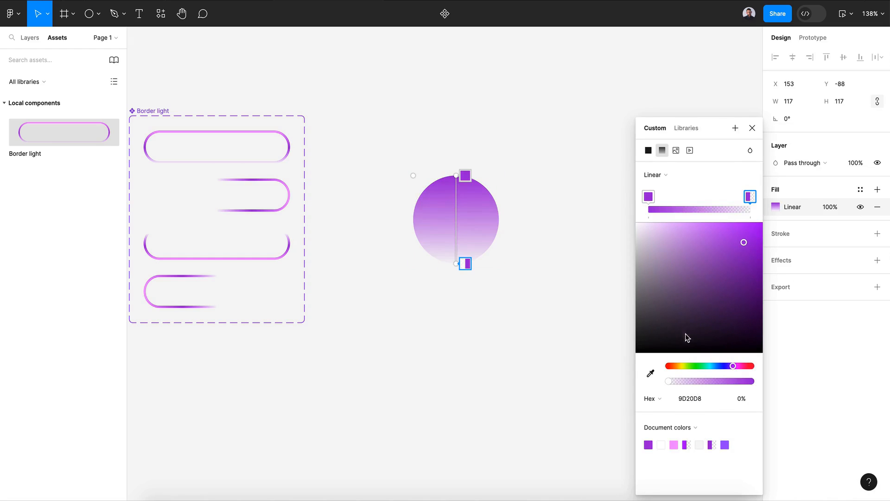
click(673, 445)
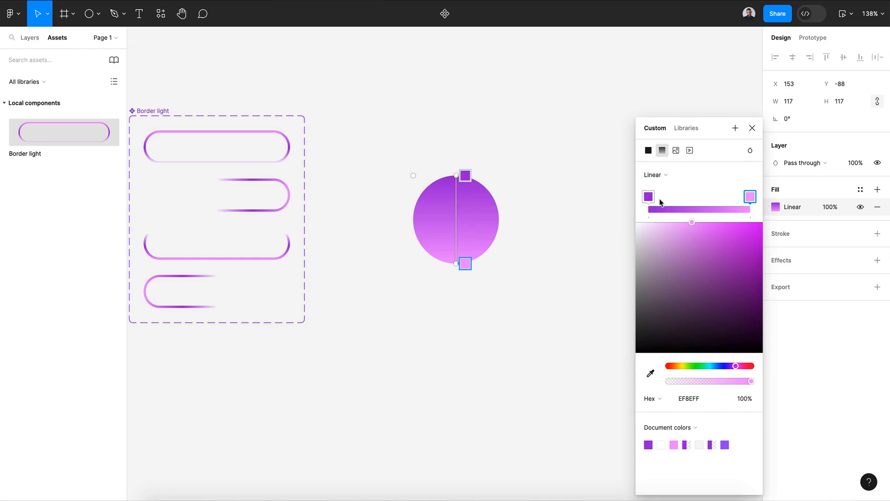
click(752, 129)
Step: Duplicate the gradient circle to the right and slightly lower, leaving a horizontal gap of about 44, and select both circles
scroll(477, 233, right, 3)
drag(415, 229, 532, 263)
drag(314, 119, 613, 422)
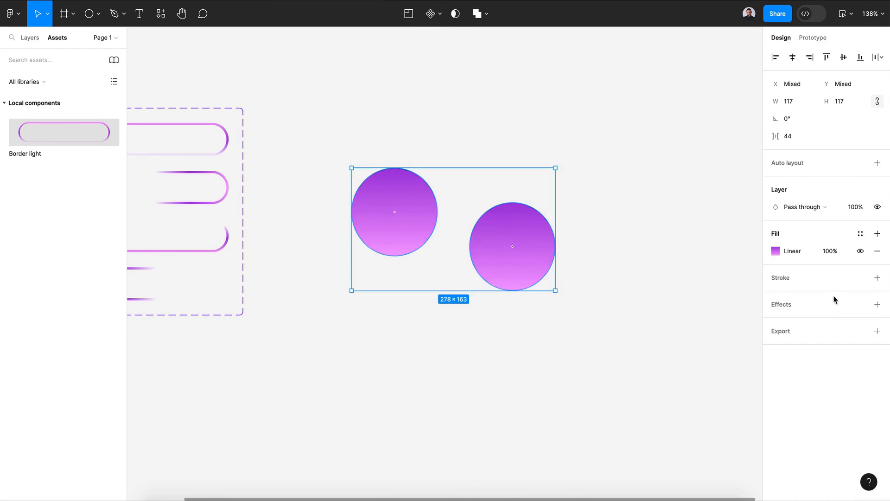
Step: Apply a Layer blur of 53 to both circles and bring them together until their horizontal spacing is -14
click(877, 304)
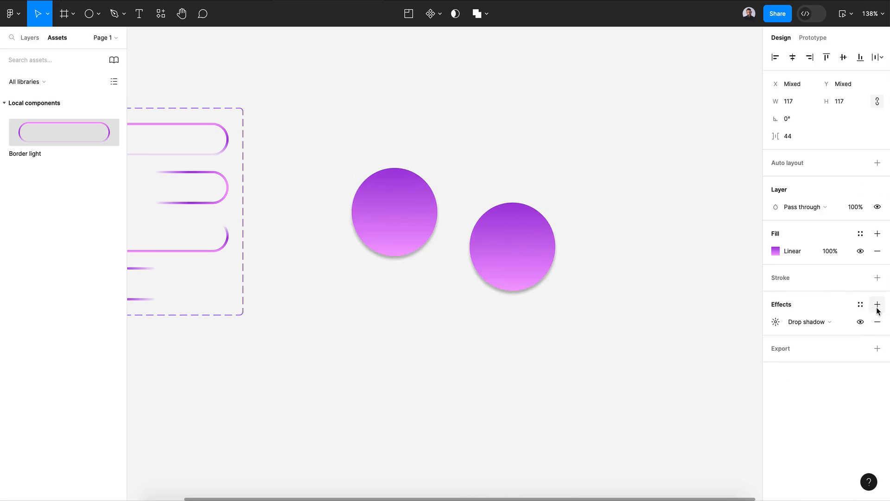
click(787, 326)
click(799, 333)
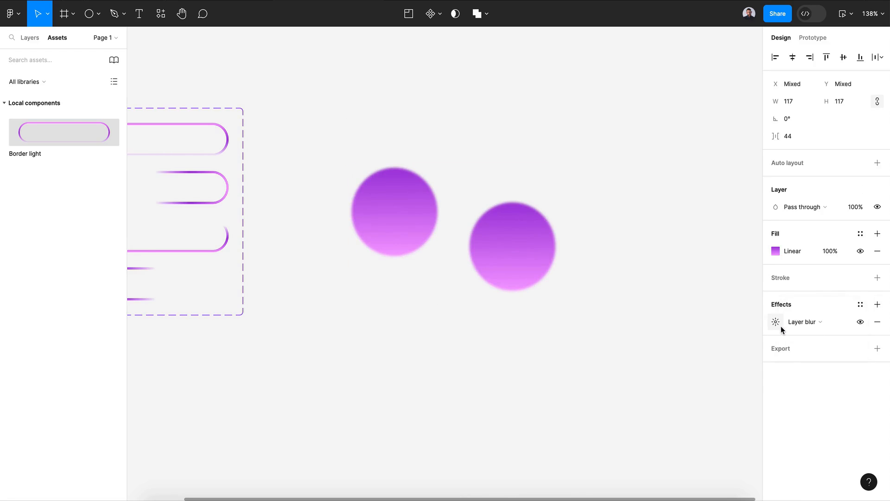
click(777, 325)
drag(647, 351, 101, 345)
drag(639, 353, 759, 344)
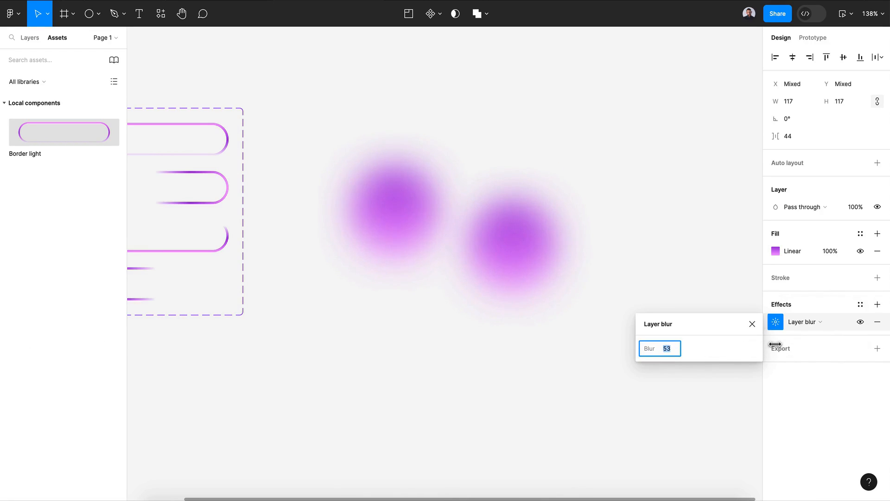
drag(775, 344, 641, 350)
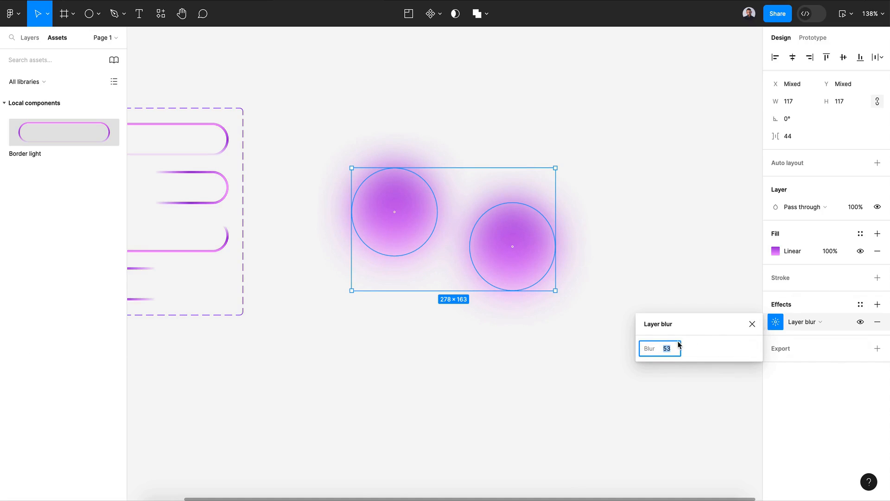
click(658, 326)
drag(775, 136, 428, 227)
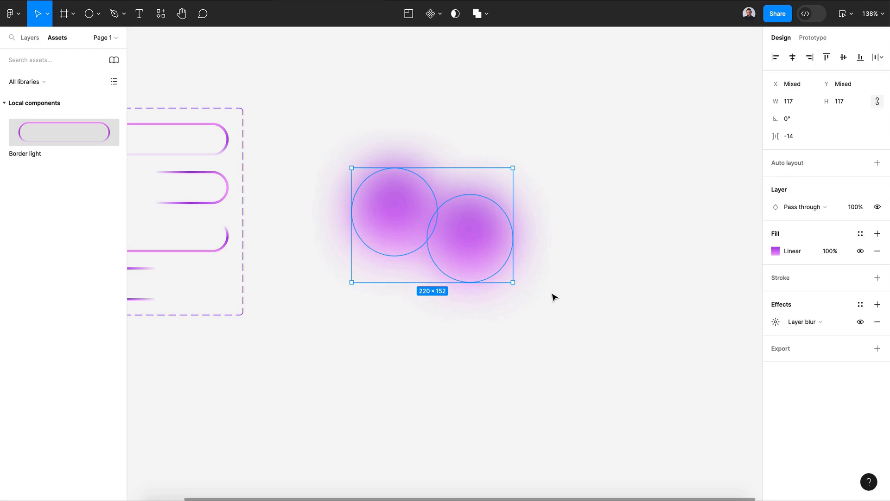
Step: Create a single component from the two blurred circles and add a second variant to it
click(438, 18)
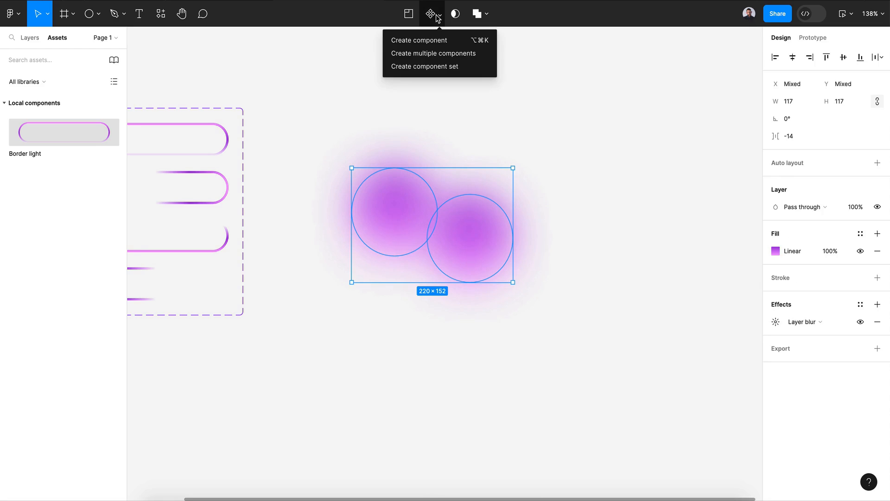
click(436, 40)
click(410, 13)
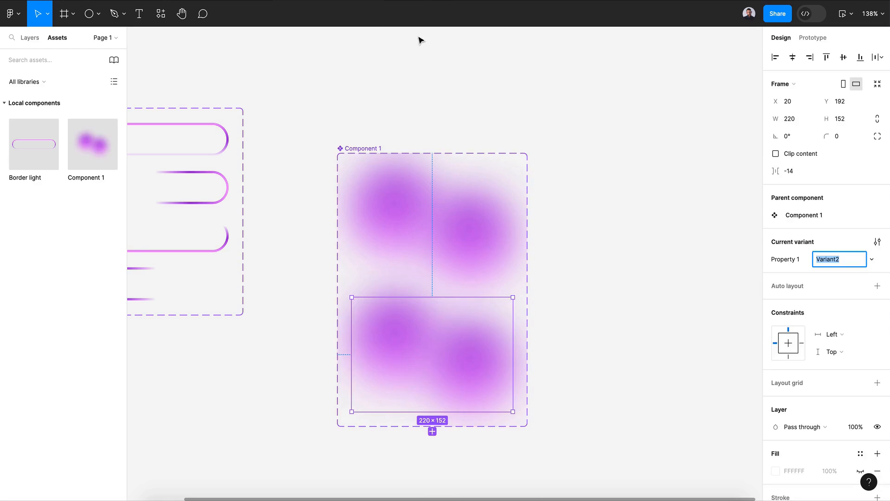
Step: Enlarge the Component 1 set to about 977 × 592 and arrange its two variants in a row with a new third variant
click(373, 149)
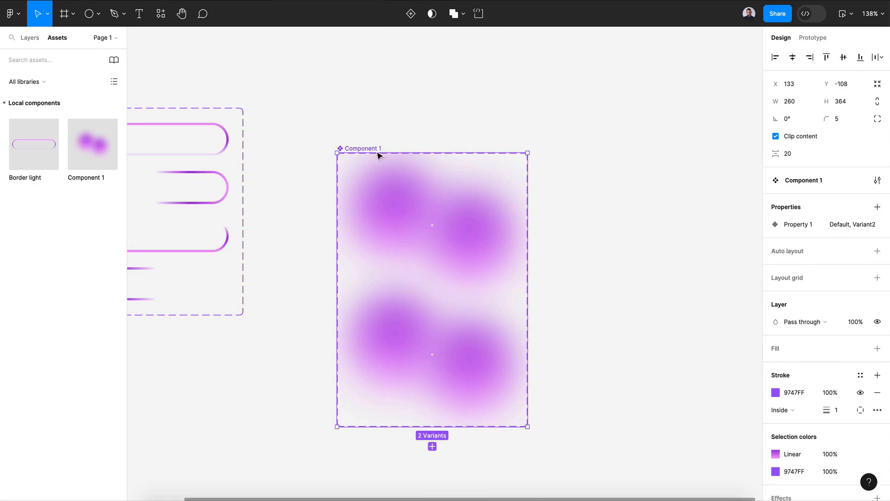
drag(558, 239, 731, 253)
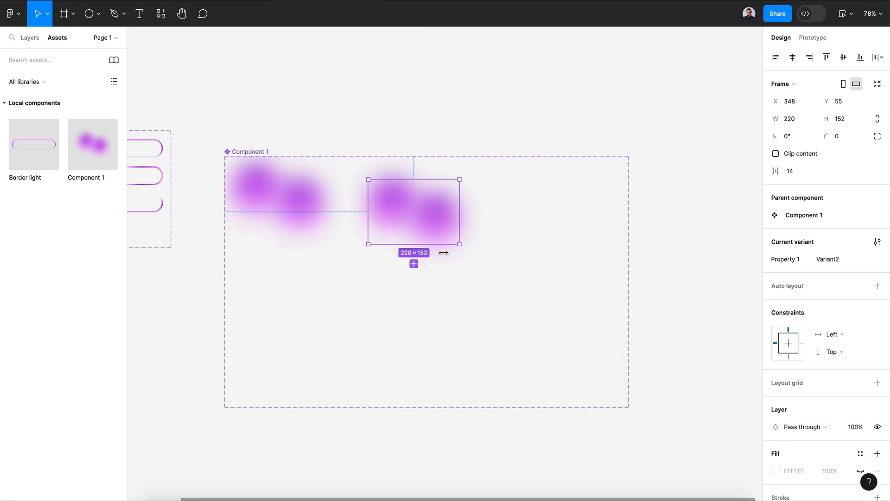
click(413, 264)
drag(517, 196, 530, 208)
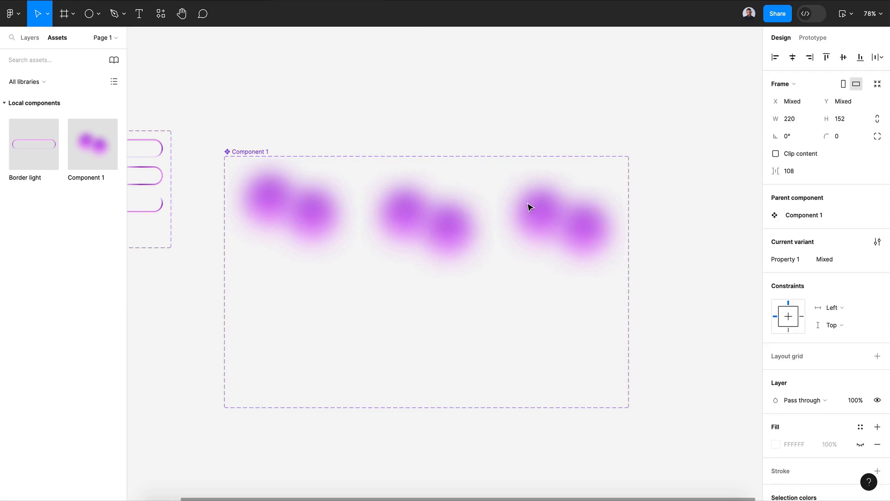
Step: Line up the three blurred variants in a spaced row and resize the component set to about 1063 × 391
click(499, 312)
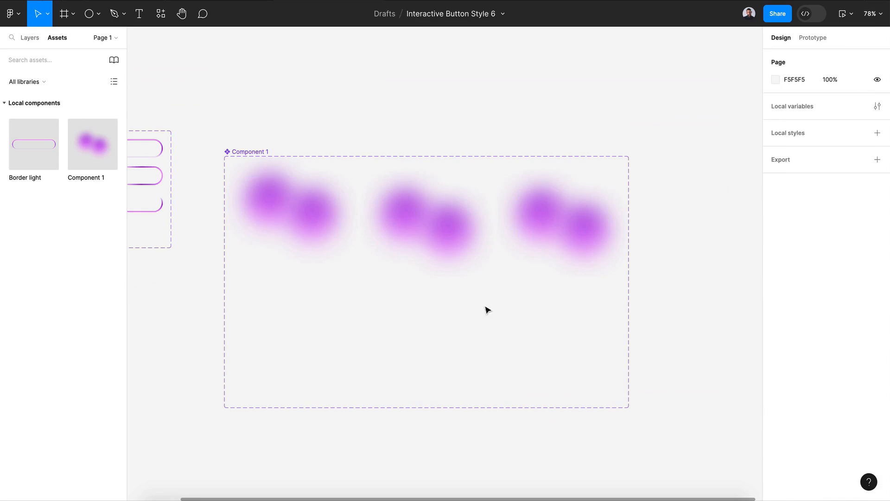
drag(270, 197, 269, 211)
drag(390, 213, 391, 213)
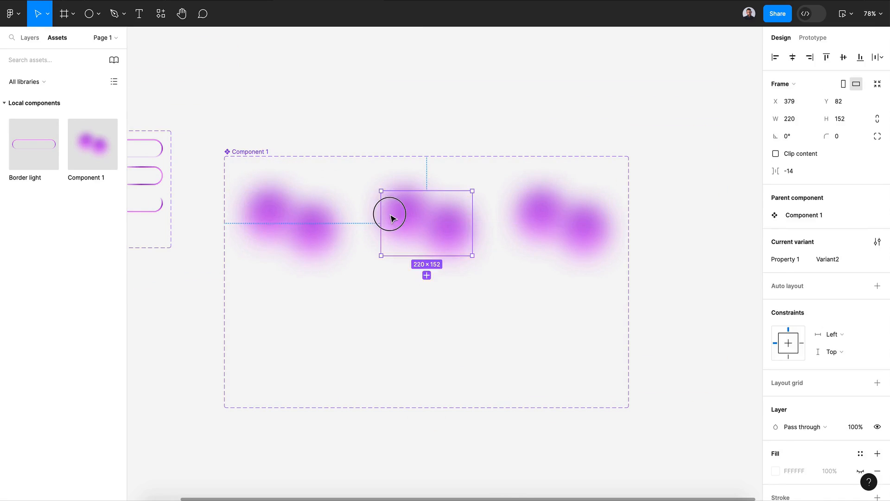
drag(391, 212, 390, 220)
click(622, 276)
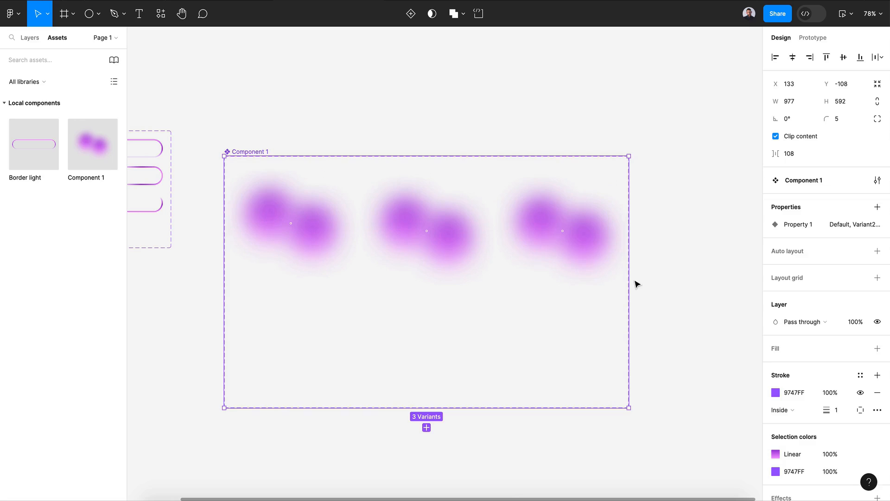
drag(629, 279, 703, 280)
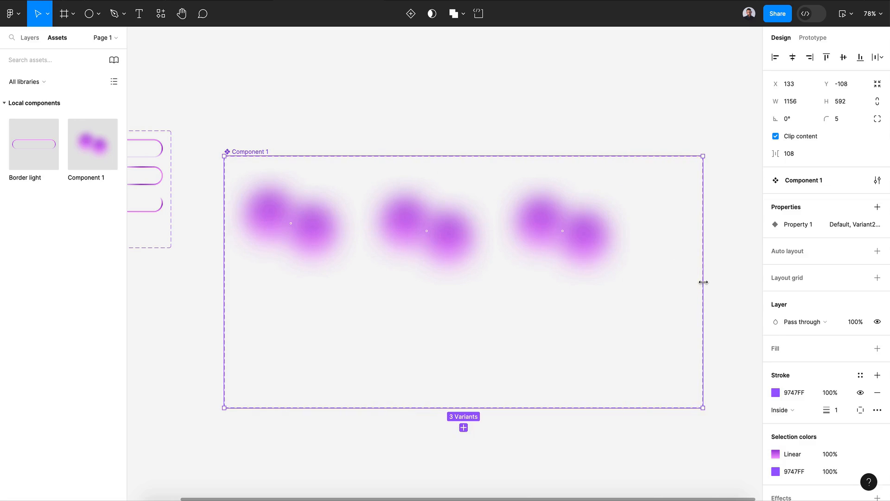
click(598, 225)
drag(590, 232, 606, 231)
Step: Swap the positions of the second variant's two circles, ending with the upper-left circle at X 10, Y 0
click(438, 235)
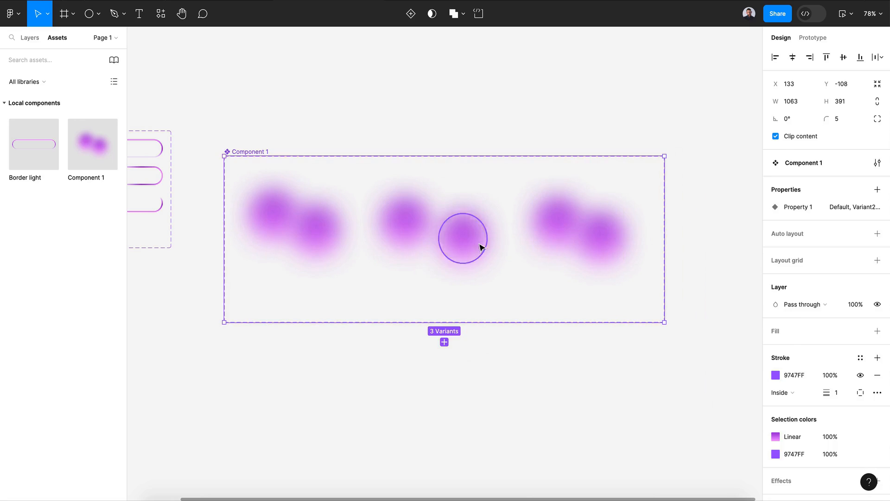
double_click(414, 218)
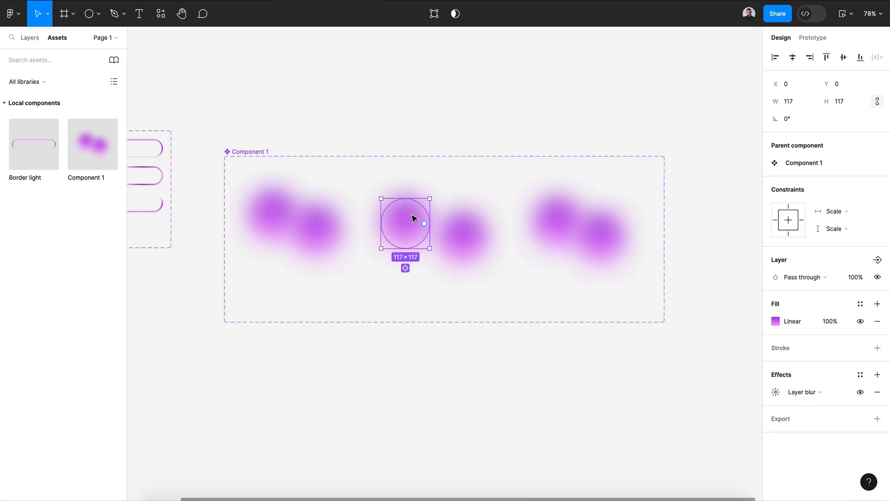
key(shift+Right)
key(shift+Right)
key(shift+Right)
key(shift+Right)
key(shift+Right)
key(shift+Right)
key(shift+Right)
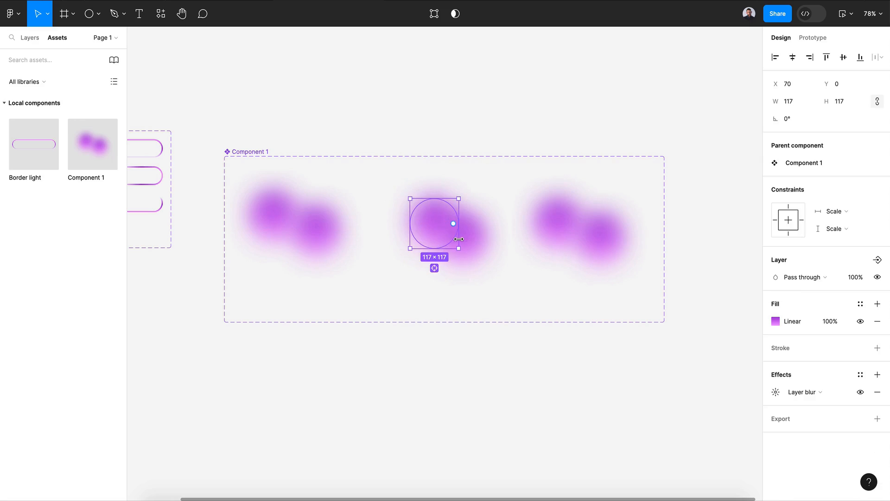
drag(442, 230, 471, 245)
key(shift+Left)
key(shift+Left)
key(shift+Left)
key(shift+Left)
key(shift+Left)
key(shift+Left)
key(shift+Left)
key(shift+Left)
key(shift+Left)
key(shift+Left)
key(shift+Left)
key(shift+Left)
key(shift+Left)
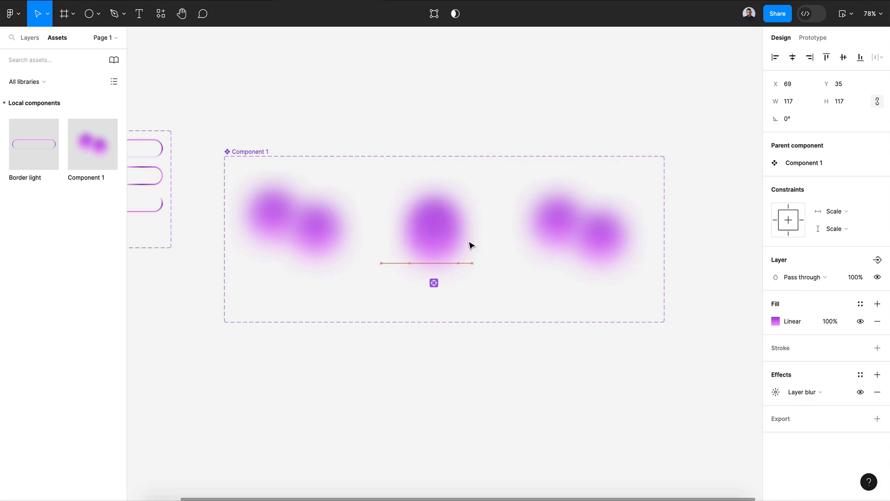
drag(452, 227, 409, 226)
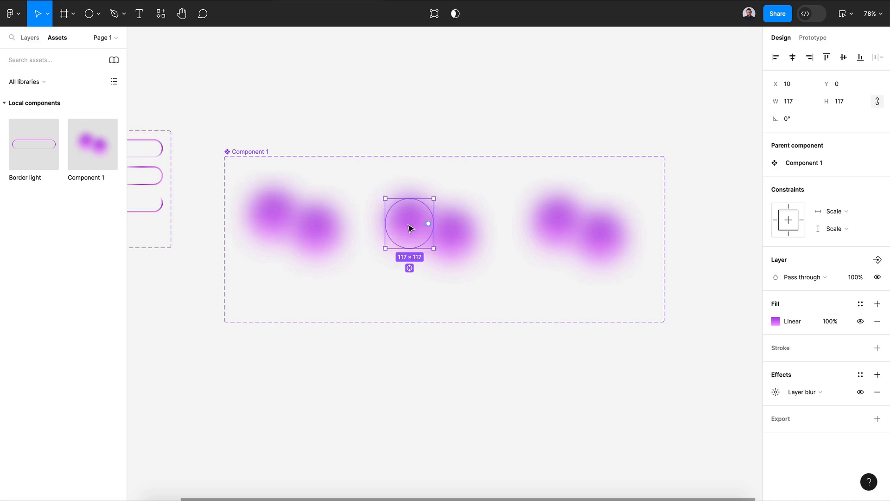
Step: Raise the right circle of the third variant to Y 5, keeping it at X 103
click(604, 244)
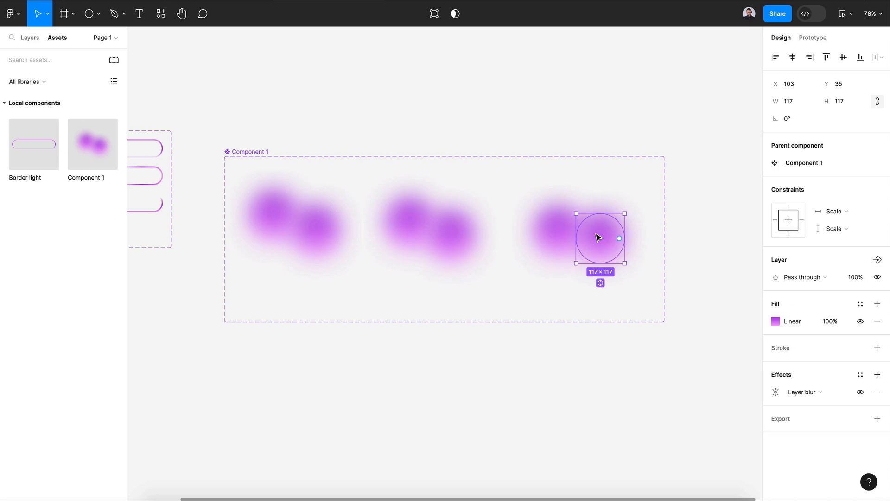
key(shift+Up)
key(shift+Up)
key(shift+Up)
key(shift+Right)
key(shift+Left)
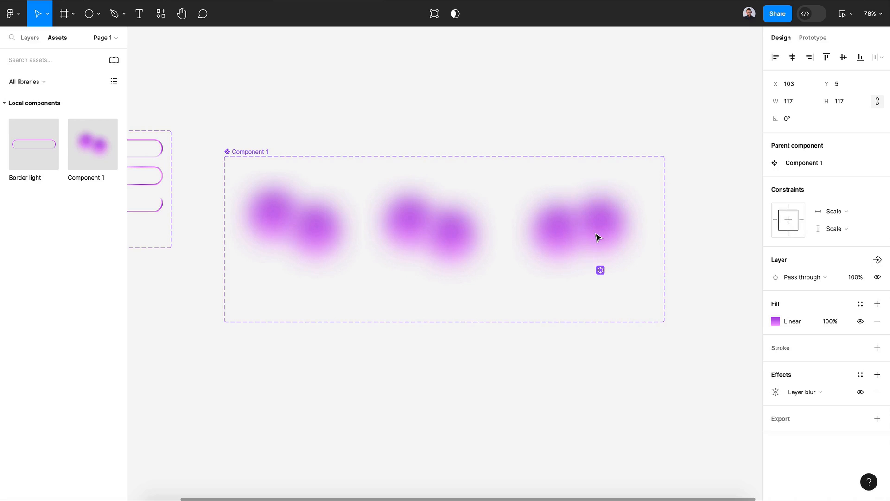
click(464, 368)
Step: Add a prototype interaction from the first blur variant to the second with an After delay trigger of 1 ms
scroll(463, 368, down, 2)
scroll(395, 272, left, 2)
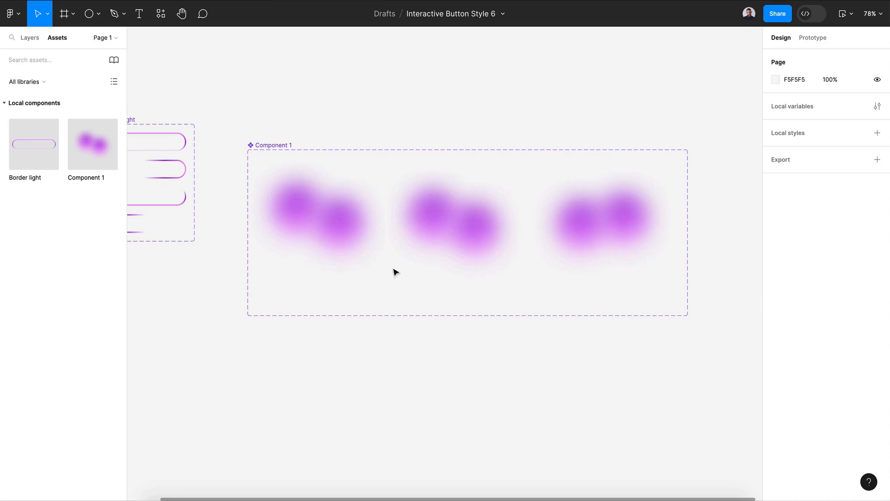
click(346, 223)
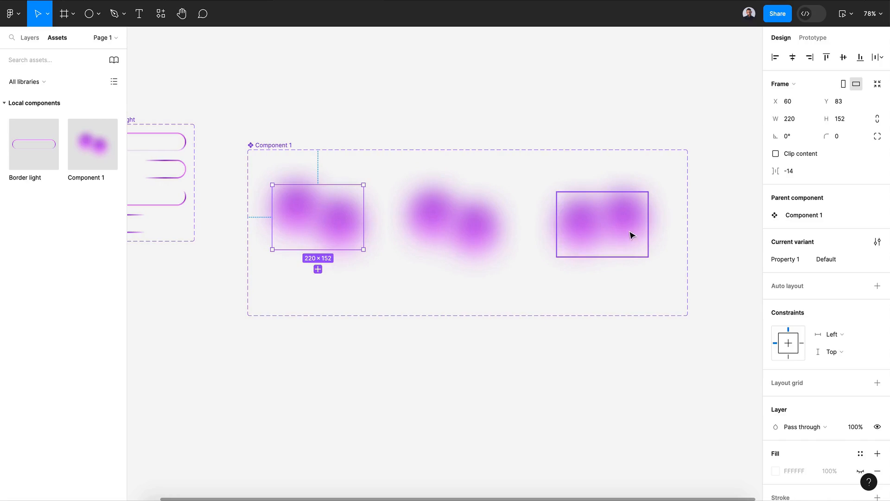
click(813, 39)
scroll(352, 241, left, 3)
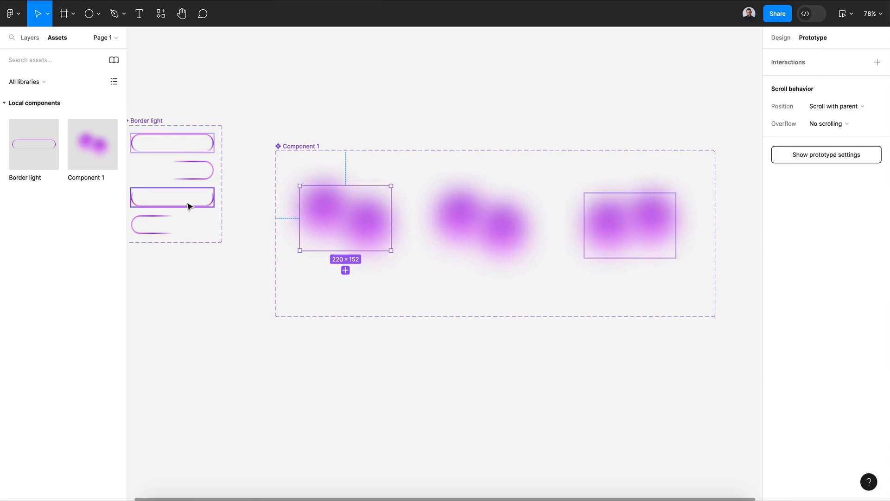
drag(389, 222, 473, 235)
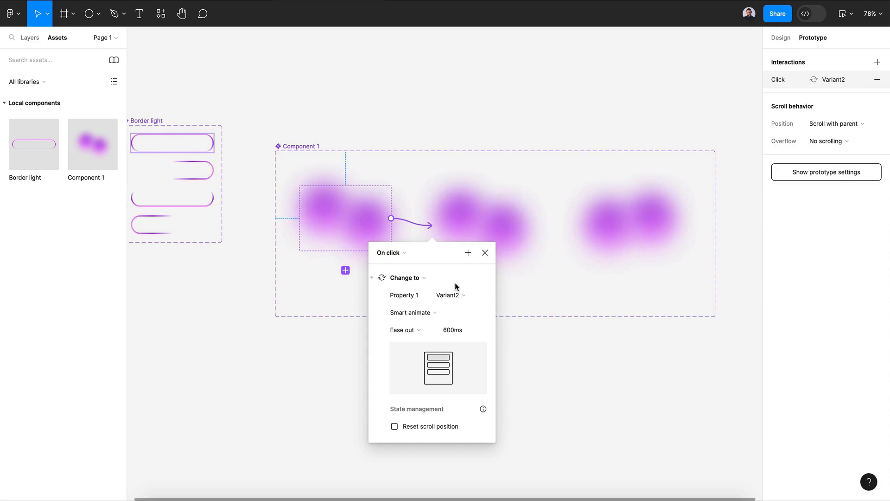
click(390, 256)
click(397, 388)
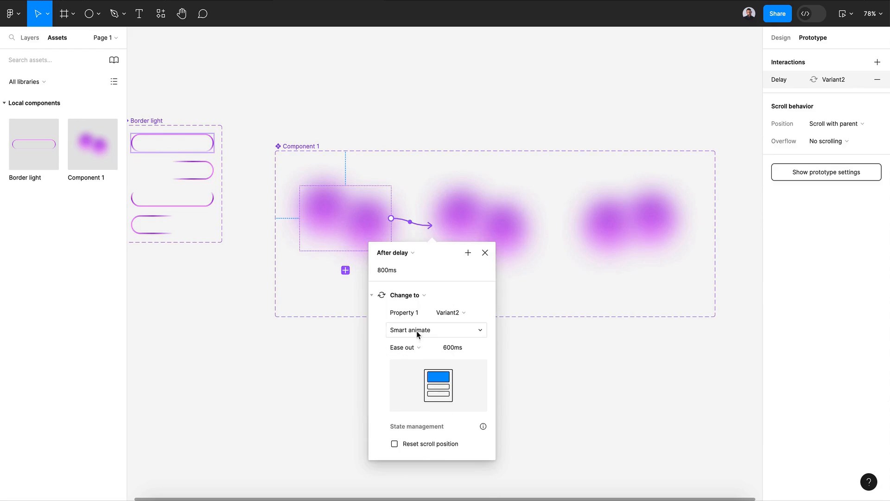
click(387, 271)
text(1ms)
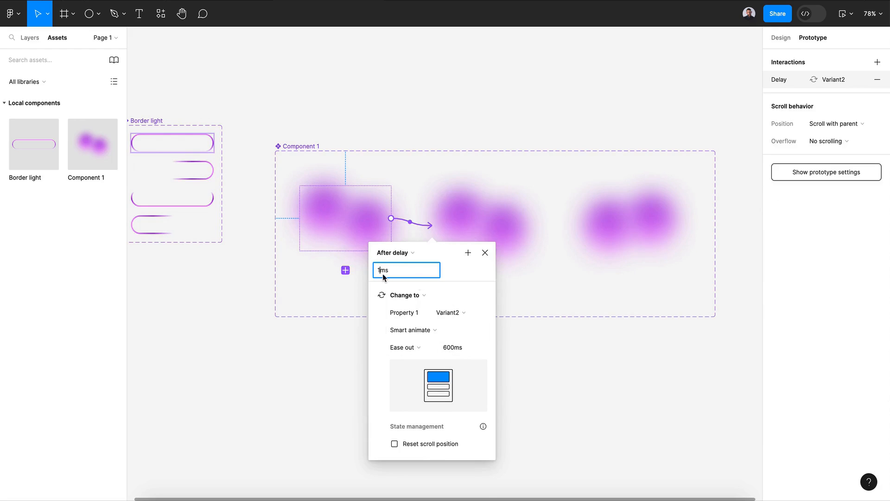
click(484, 254)
Step: Connect the second blur variant to the third with an After delay trigger of 1 ms
click(489, 245)
click(552, 225)
click(539, 276)
text(1ms)
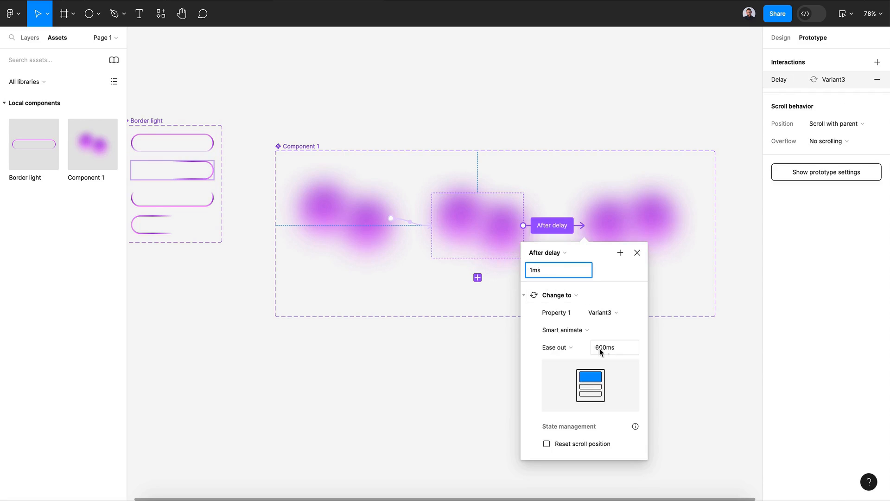
click(637, 253)
Step: Connect the third blur variant back to the default one with an After delay trigger of 1 ms
click(635, 237)
drag(676, 227, 366, 220)
click(351, 245)
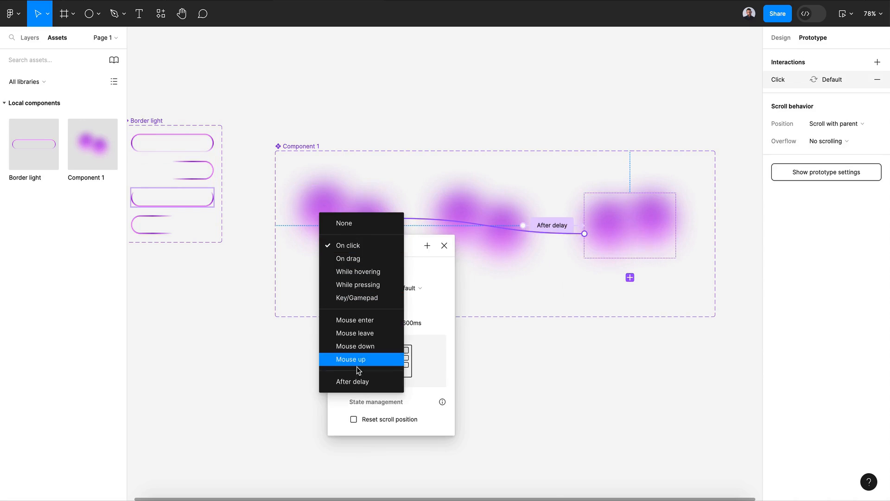
click(357, 380)
click(354, 263)
text(1ms)
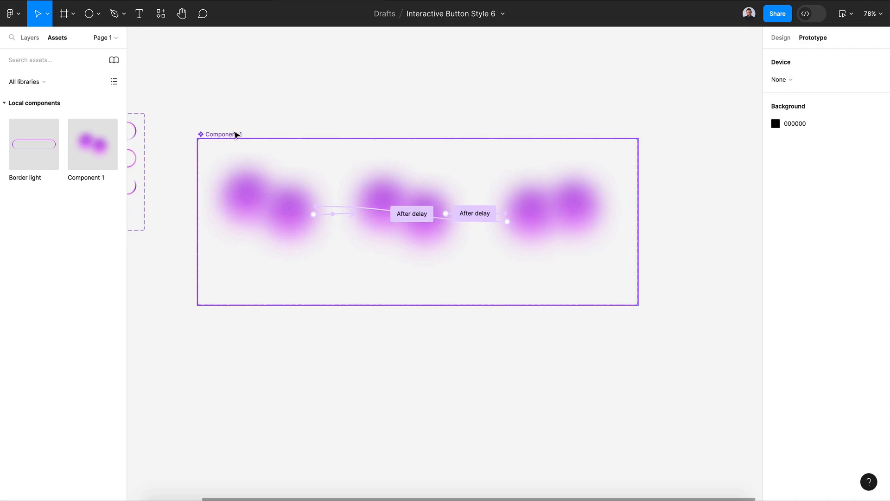
Step: Rename the component set of blurred circles as Background Blur
double_click(235, 133)
text(B)
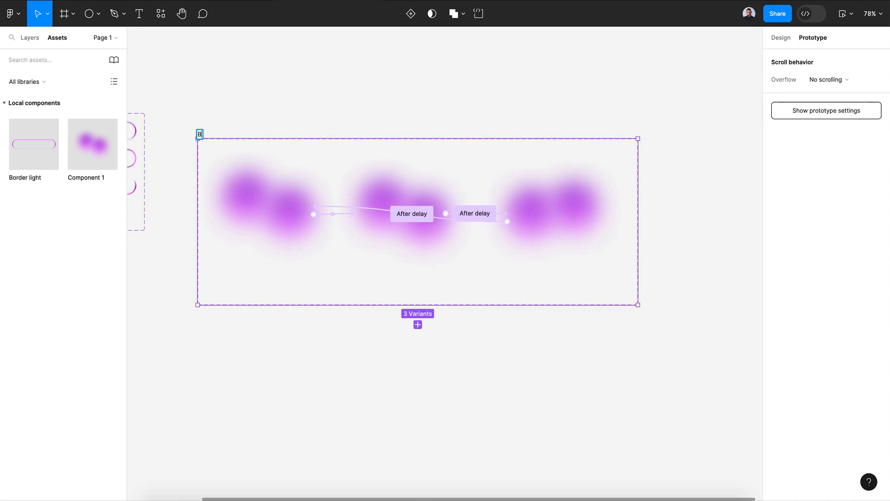
text(ackgroun)
text(d Blur)
key(Return)
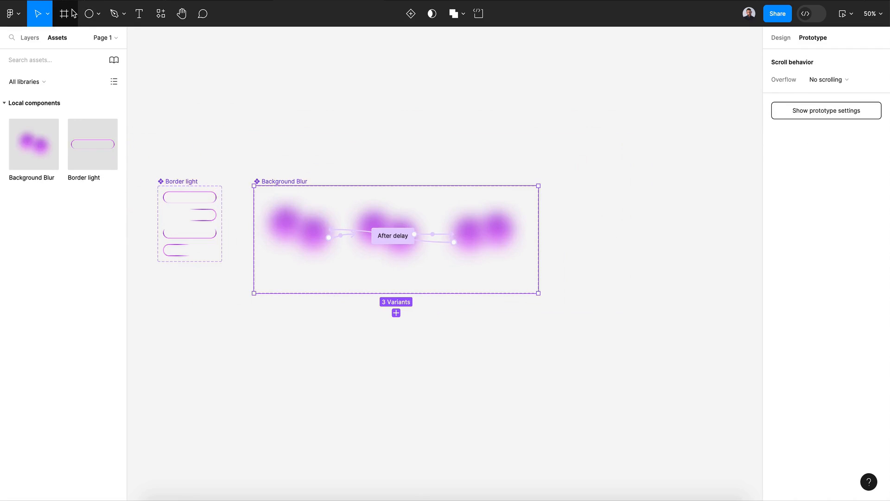
Step: Draw a frame of about 940 × 739 beside the component sets and place a Background Blur instance at its centre
key(f)
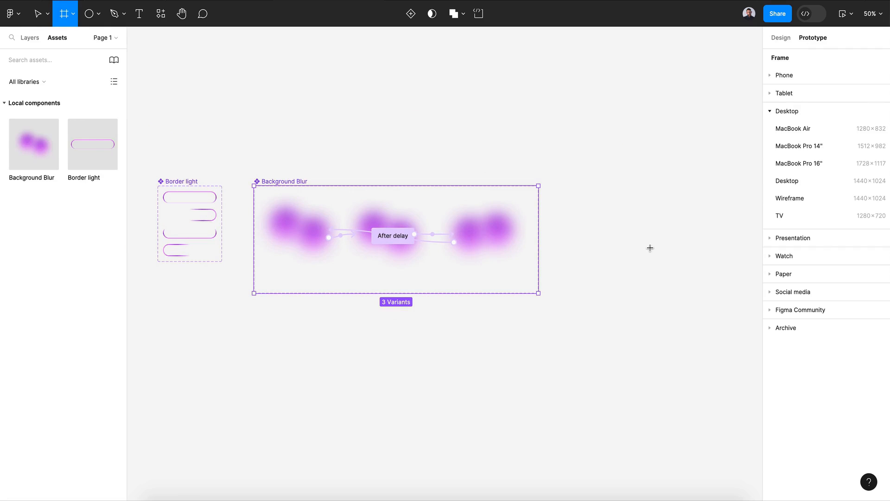
drag(582, 187, 735, 388)
drag(44, 145, 603, 297)
Step: Preview Frame 1 to check the blur animation, and close the preview
scroll(603, 297, right, 2)
click(403, 173)
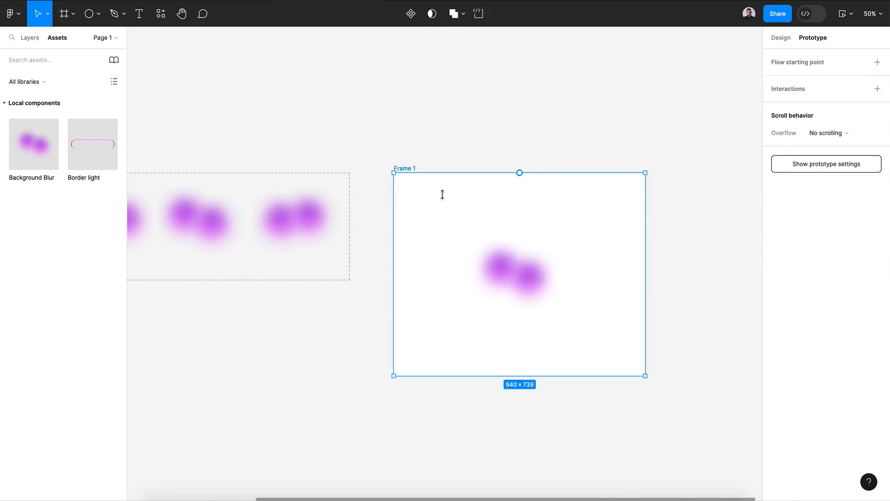
click(843, 14)
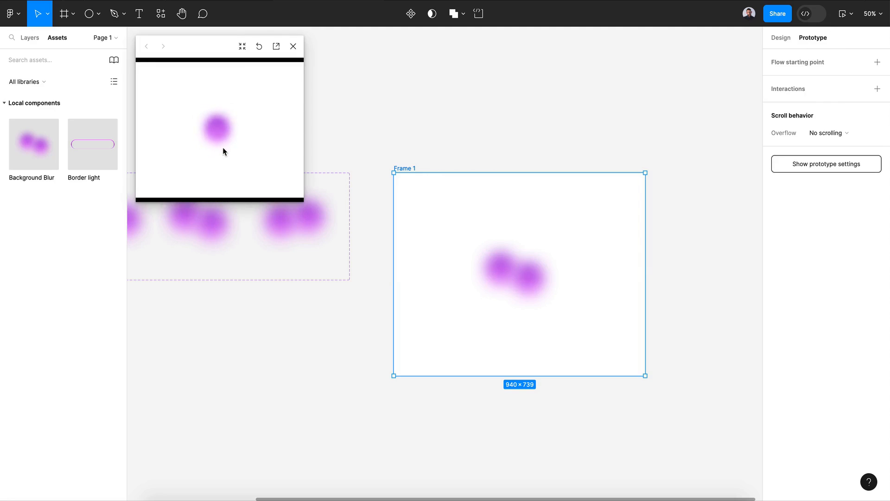
key(Escape)
Step: Inspect the delayed interaction in the Background Blur set and preview Frame 1 again to examine the animation
scroll(351, 111, left, 5)
click(277, 230)
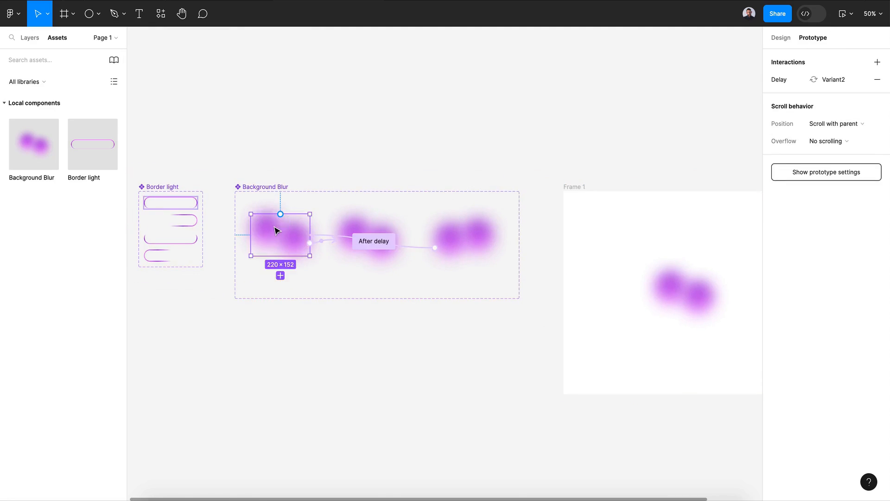
click(371, 241)
click(341, 364)
click(342, 368)
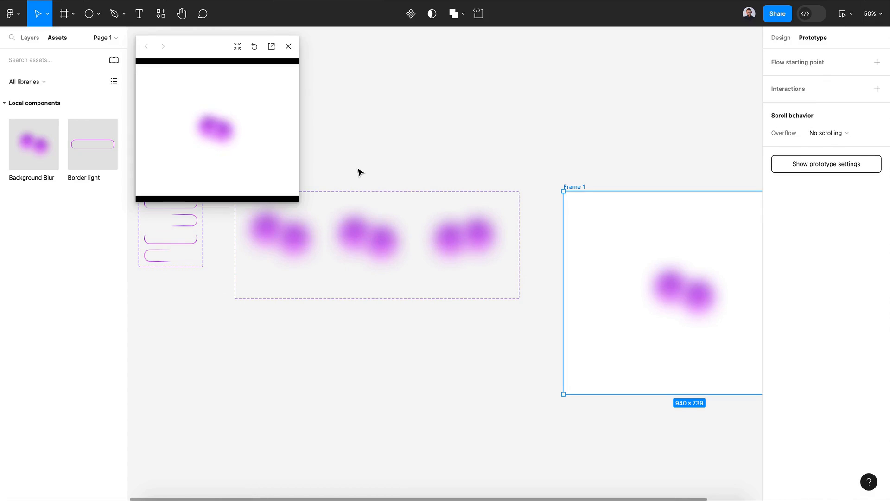
click(289, 46)
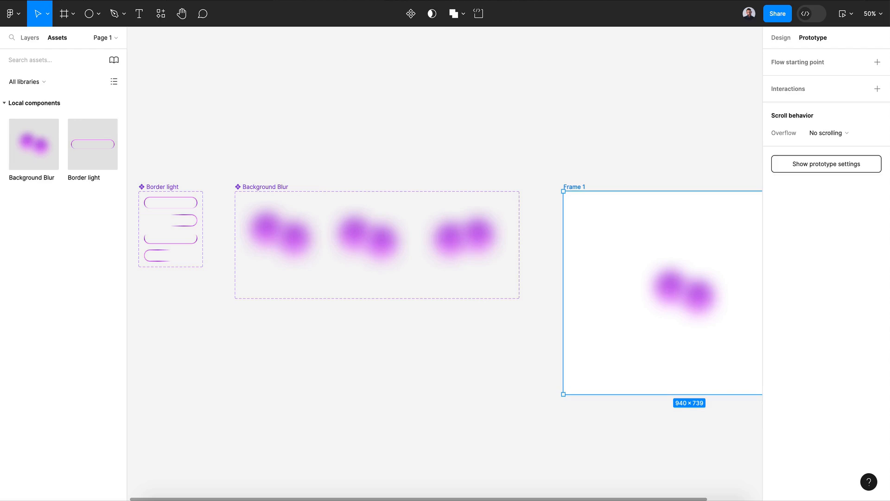
Step: In the second Background Blur variant, move the left circle about 30 outward and the right circle about 20 outward
click(435, 248)
click(369, 232)
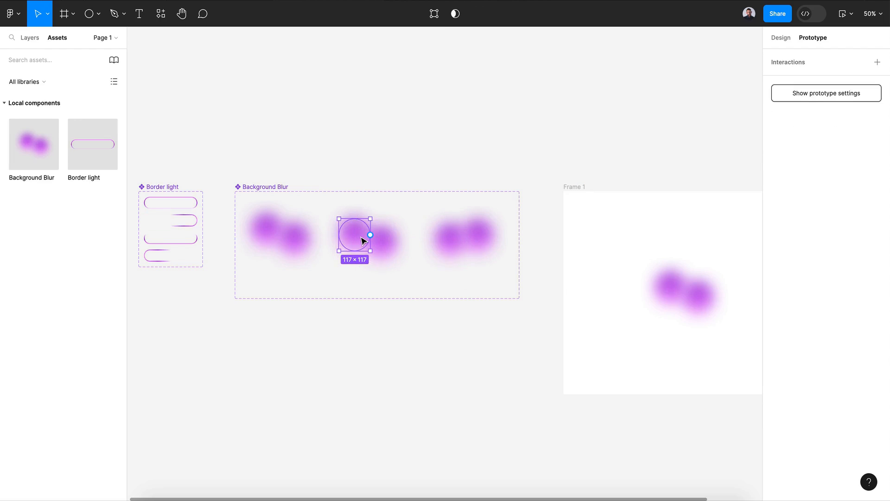
key(shift+Left)
key(shift+Left)
key(shift+Left)
click(390, 255)
key(shift+Right)
key(shift+Right)
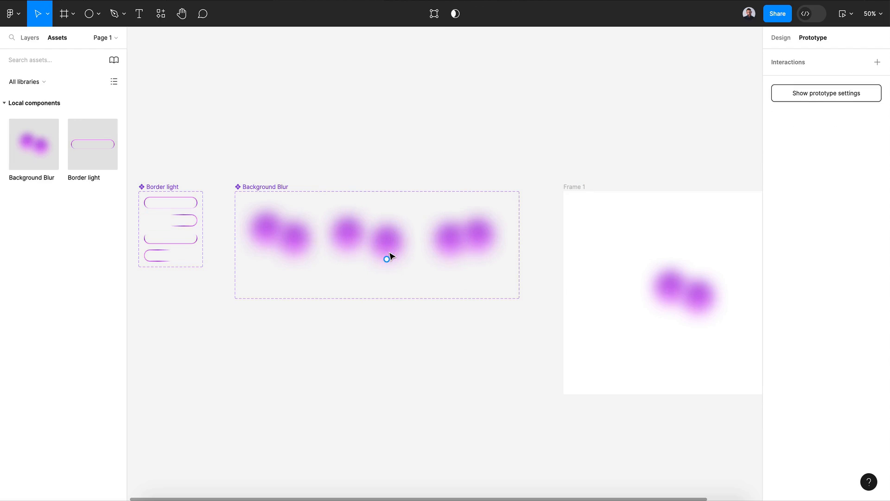
Step: Spread the third Background Blur variant's circles apart horizontally, shifting the left circle farther outward than the right one
click(448, 250)
key(shift+Left)
key(shift+Left)
key(shift+Left)
key(shift+Left)
key(shift+Left)
click(468, 240)
key(shift+Right)
key(shift+Right)
click(250, 36)
Step: Preview Frame 1 to check the glow animation with the more widely spread circles
scroll(409, 114, right, 3)
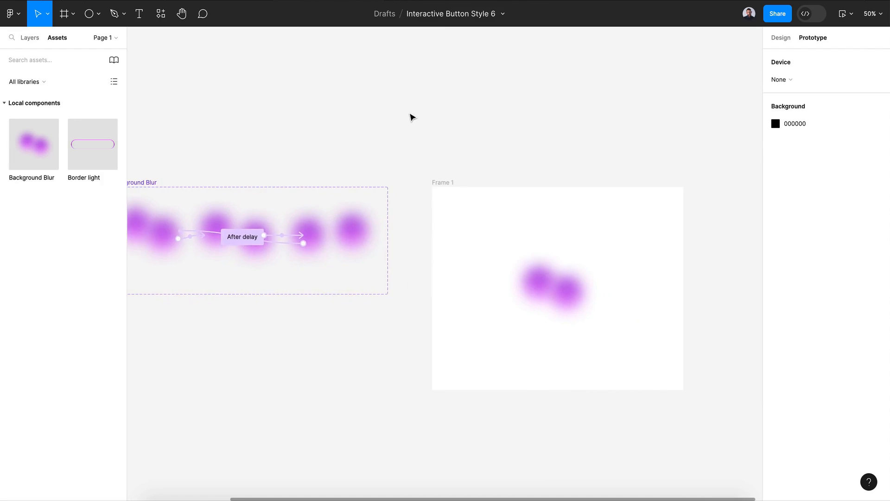
click(443, 182)
click(843, 14)
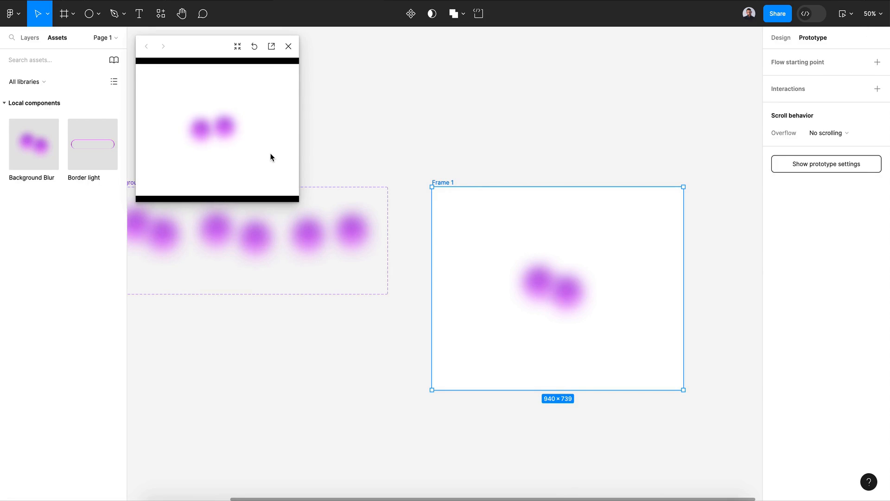
Step: Close the prototype preview and delete the Frame 1 test frame from the canvas
click(287, 47)
click(426, 143)
scroll(426, 143, down, 3)
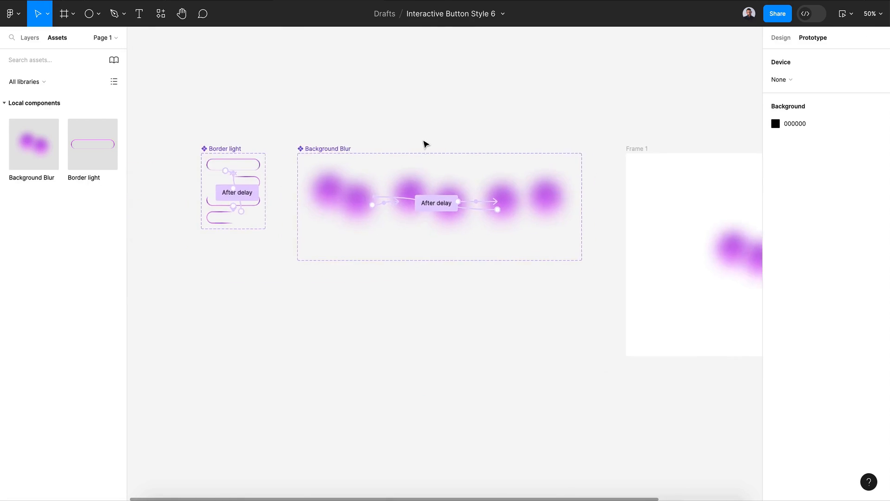
click(465, 142)
key(Delete)
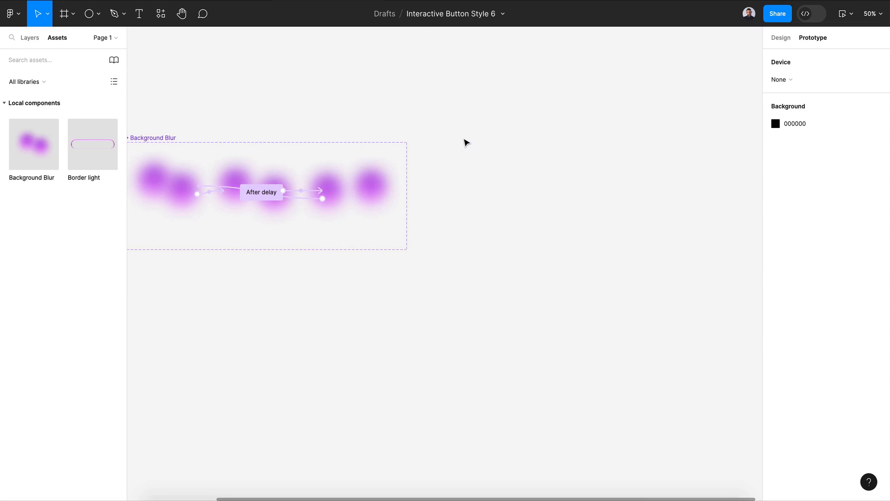
scroll(465, 141, down, 5)
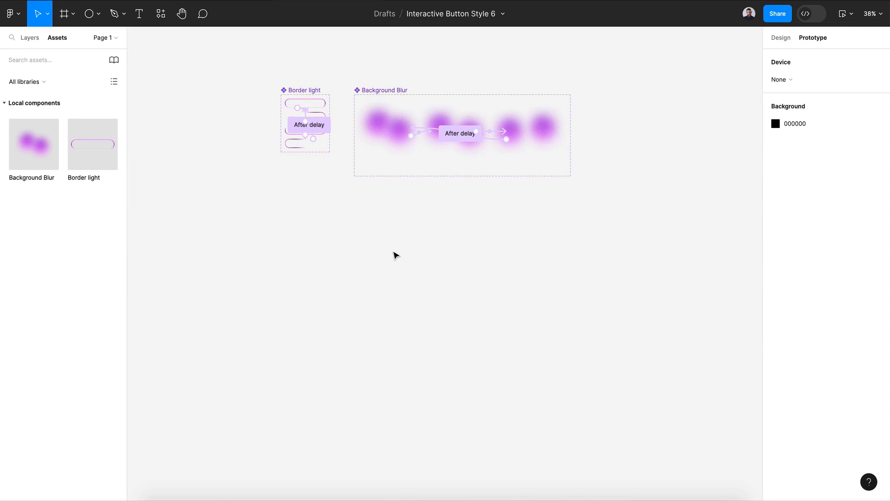
Step: Draw a new frame below the component sets, sized 200 × 44 with a corner radius of 25
scroll(394, 255, up, 3)
scroll(394, 255, left, 2)
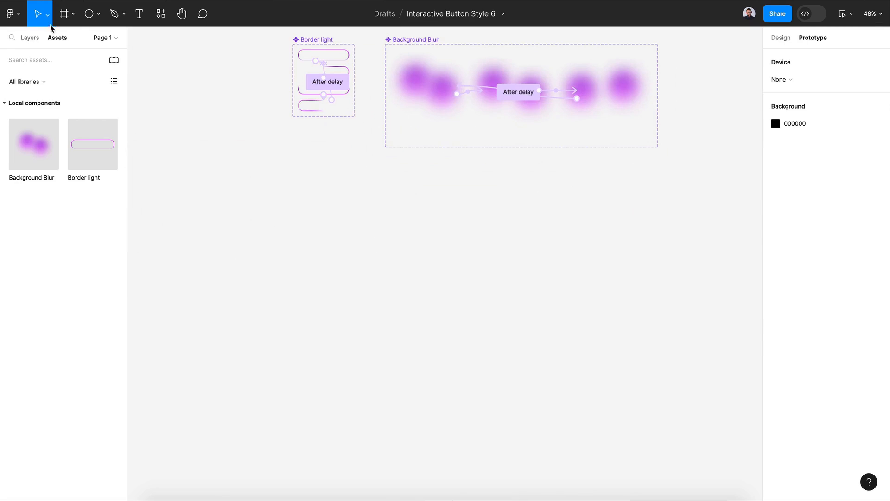
click(64, 13)
mouse_move(283, 215)
mouse_down()
mouse_move(409, 261)
mouse_move(436, 254)
mouse_up()
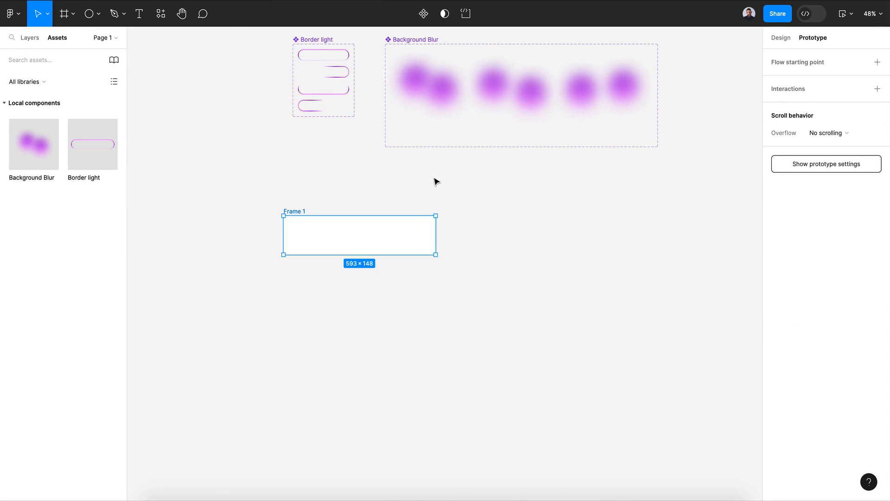
click(781, 38)
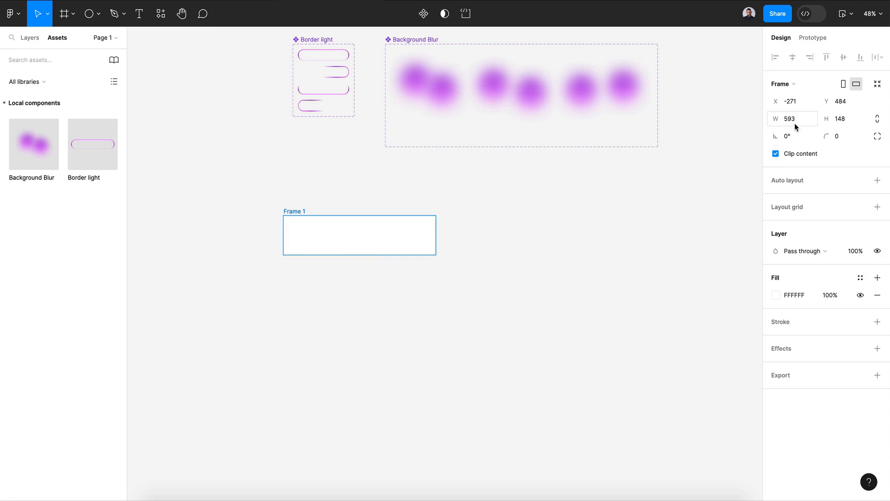
text(200)
click(845, 125)
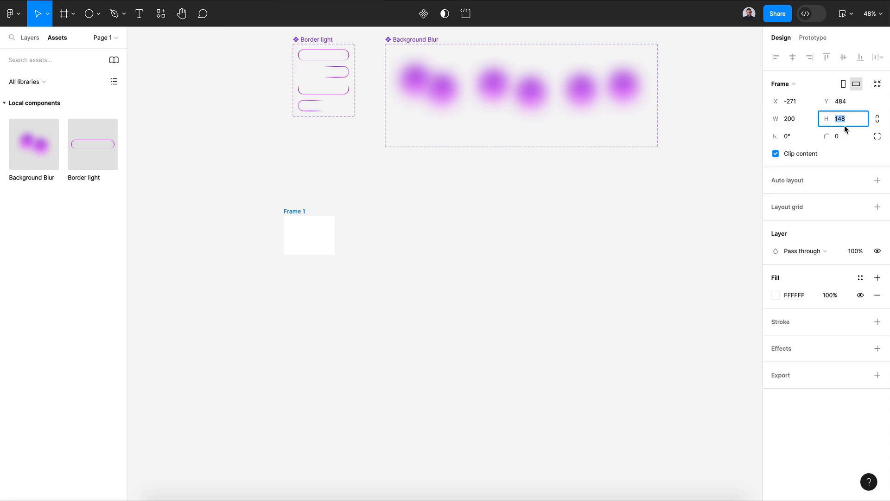
key(Return)
click(847, 141)
text(25)
key(Return)
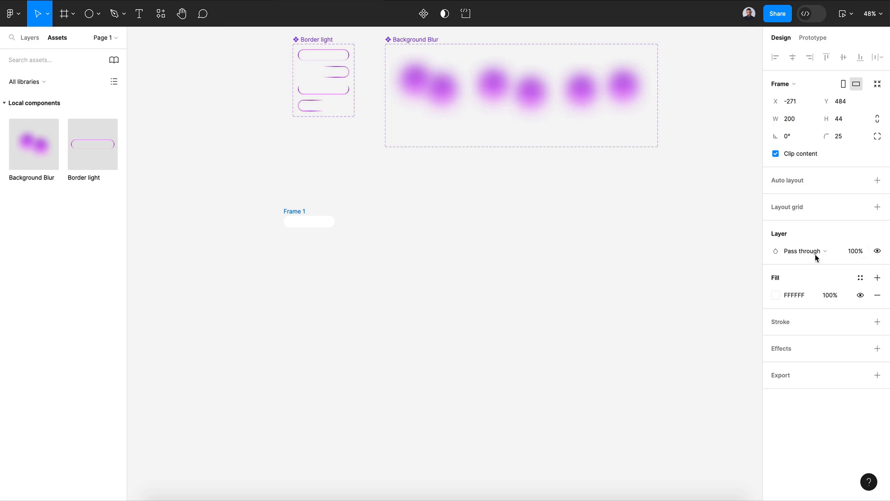
Step: Change the new frame's fill to the dark blue 3E4070
click(775, 295)
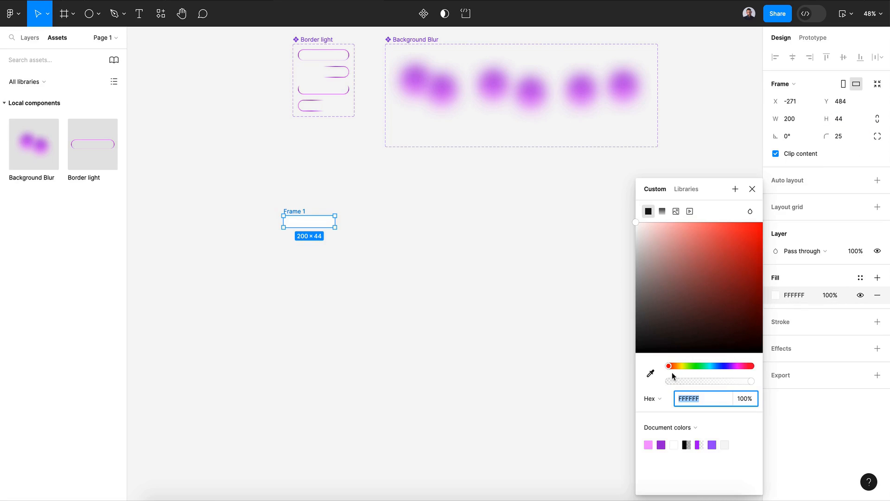
drag(672, 366, 722, 366)
click(686, 309)
drag(696, 314, 693, 298)
click(427, 286)
Step: Rename the dark blue frame to Button
scroll(427, 286, up, 3)
scroll(427, 285, left, 4)
double_click(347, 230)
text(Button)
key(Escape)
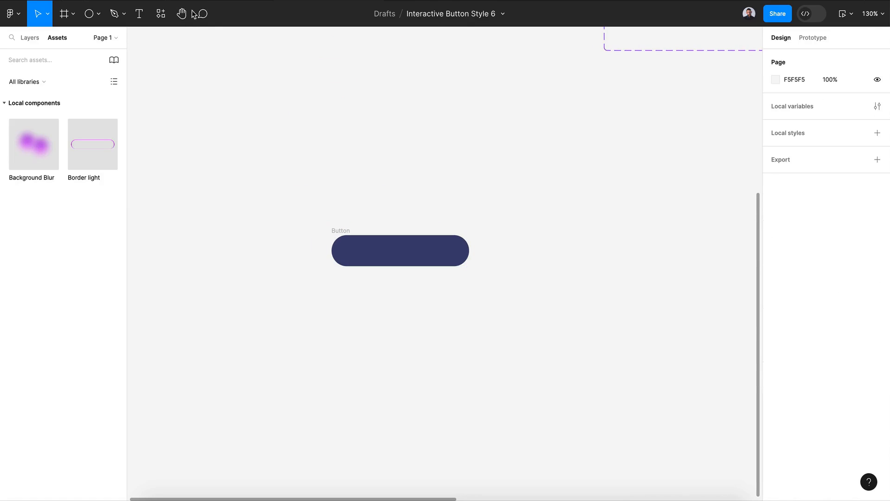
Step: Add the text "Awsome" inside the button and center it horizontally and vertically
key(t)
click(401, 252)
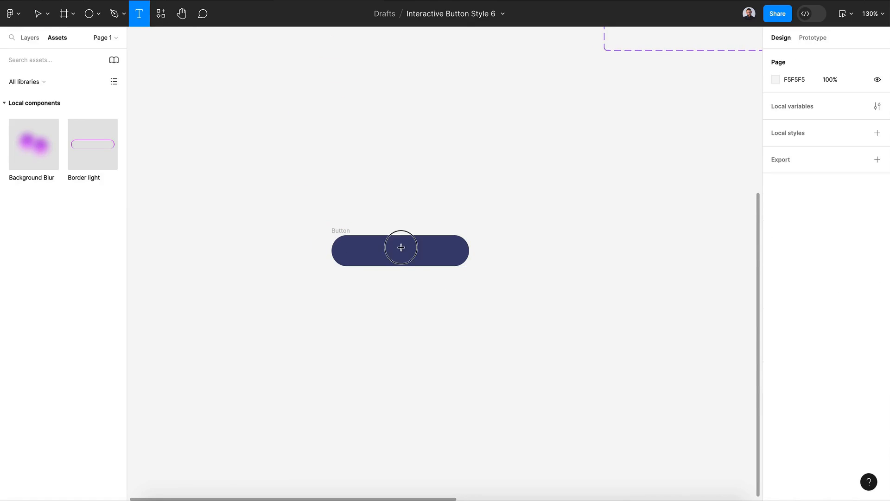
text(me)
key(Escape)
click(792, 57)
click(843, 57)
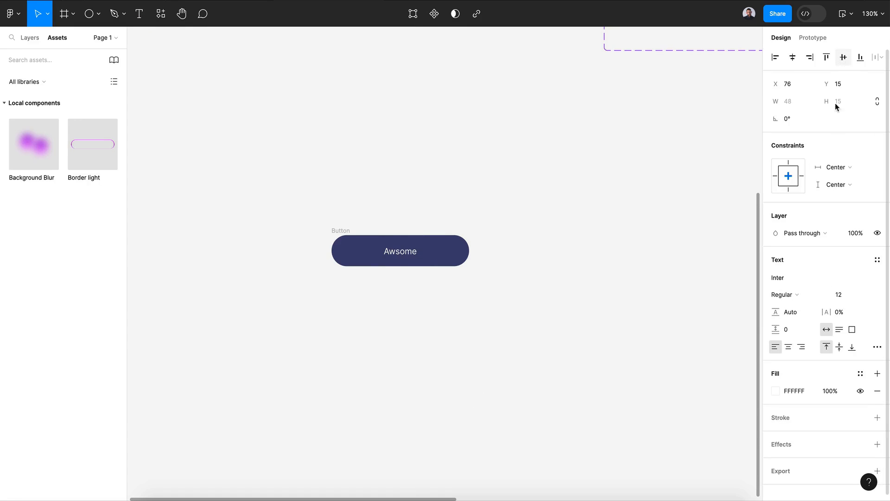
Step: Set the button label's font size to 16 and its weight to Medium
click(855, 295)
click(839, 346)
click(811, 296)
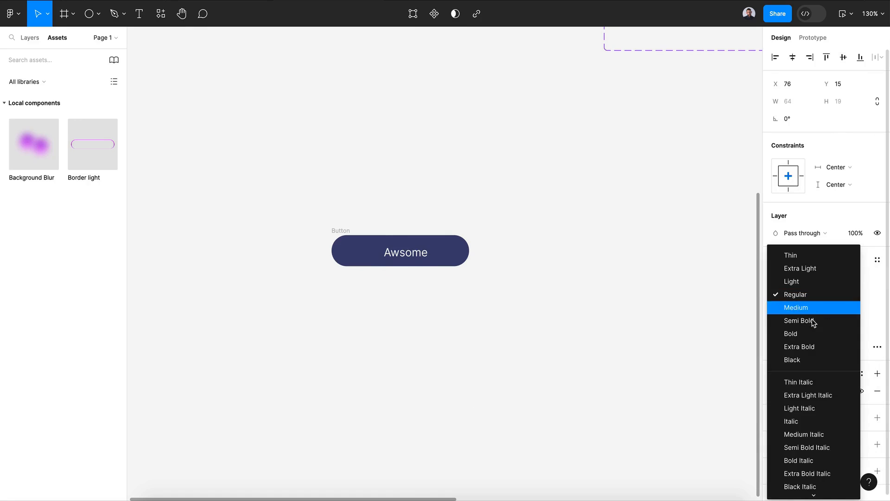
click(811, 308)
click(236, 59)
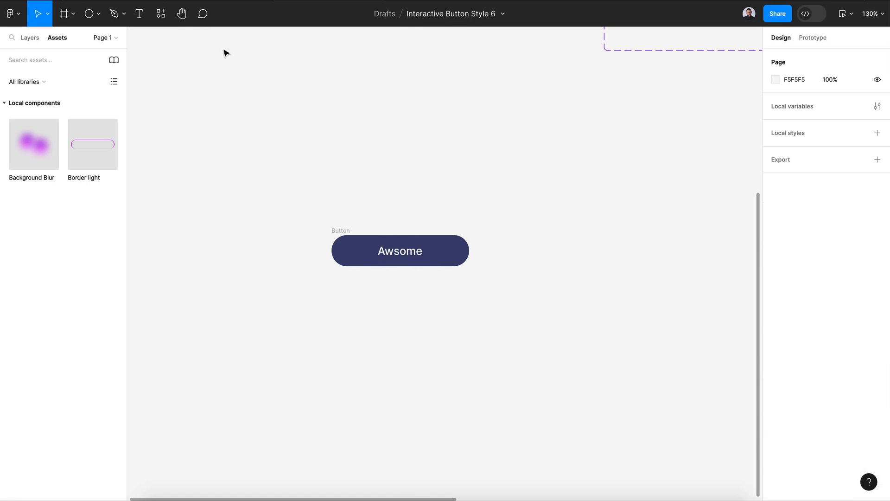
Step: Insert the tabler:planet icon into the button with locked proportions and recolor it white (FFFFFF)
click(164, 21)
click(213, 37)
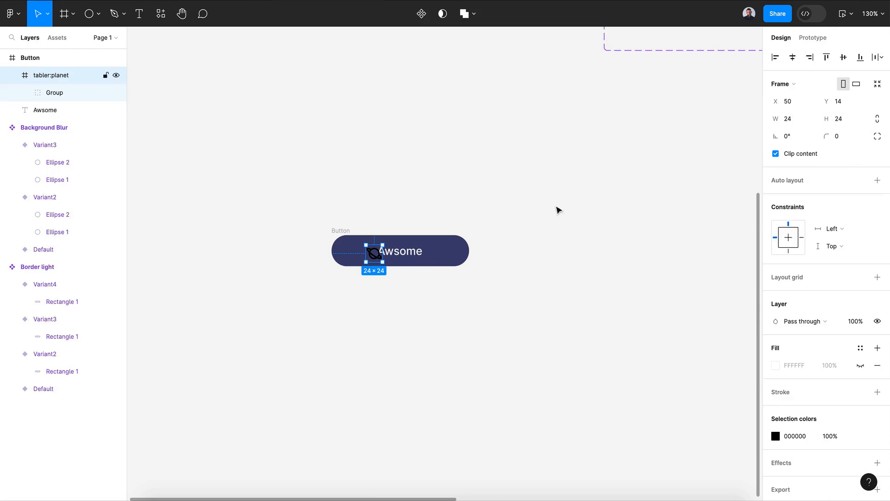
click(877, 119)
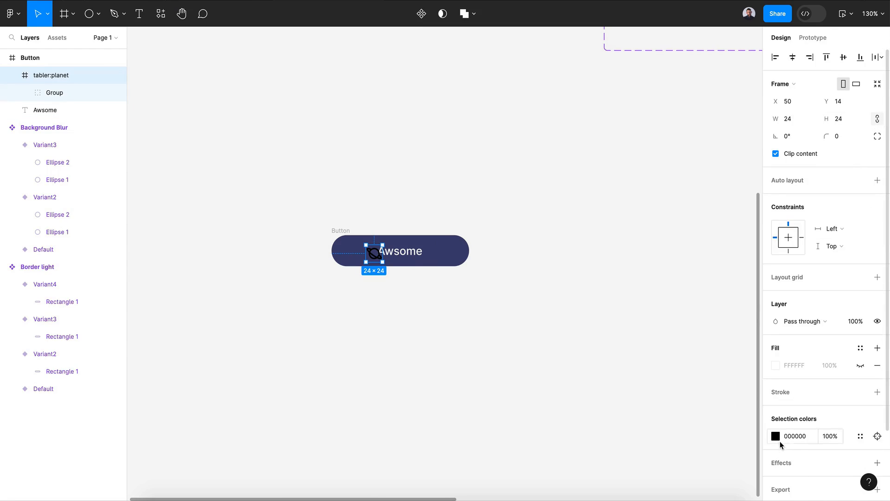
click(775, 436)
drag(690, 345, 575, 189)
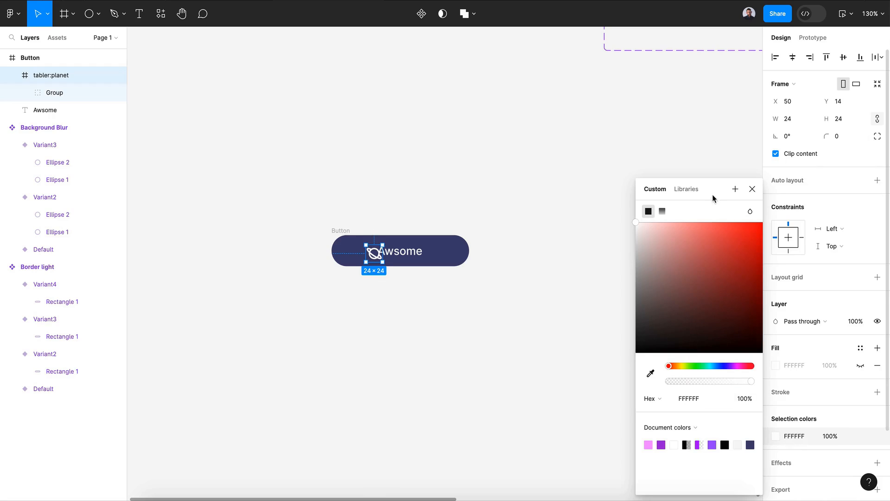
click(749, 190)
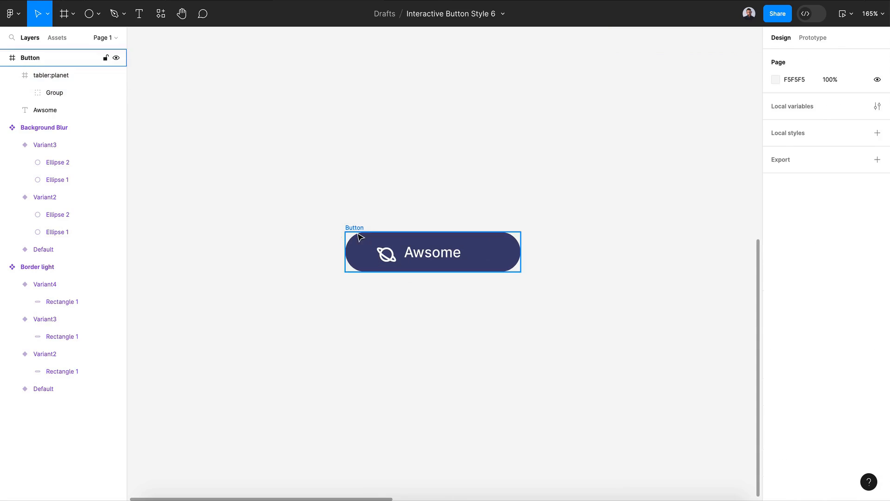
Step: Apply centered horizontal auto layout to the button and fix its size at 200 × 44
click(356, 229)
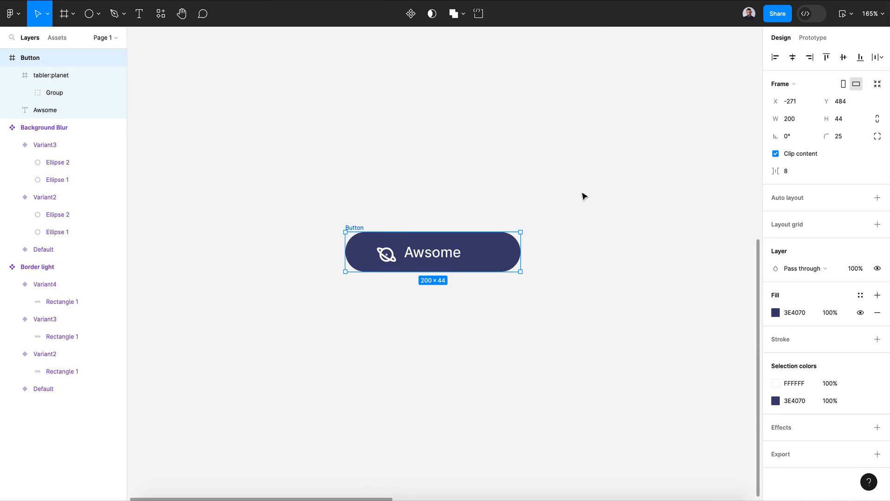
click(877, 198)
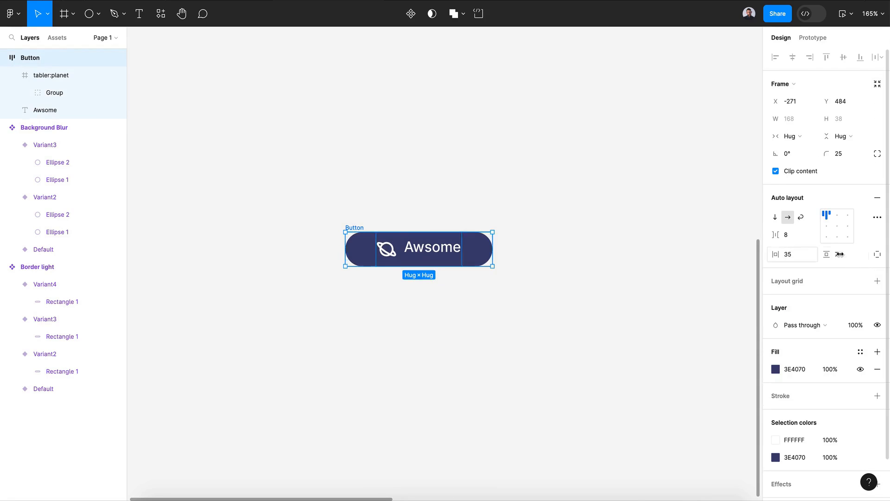
click(838, 226)
drag(775, 118, 879, 95)
click(850, 120)
text(44)
key(Return)
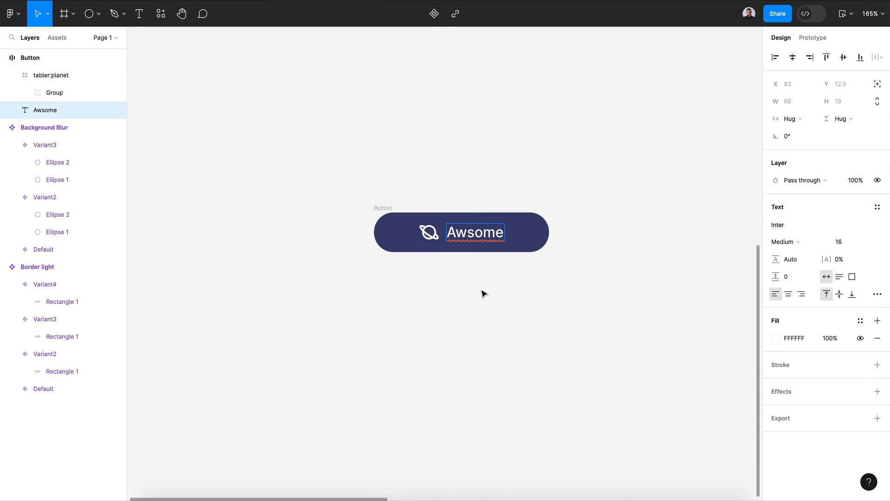
Step: Correct the label to "Awesome" and recolor both the label and the planet icon light grey E4E4E4
scroll(468, 207, up, 5)
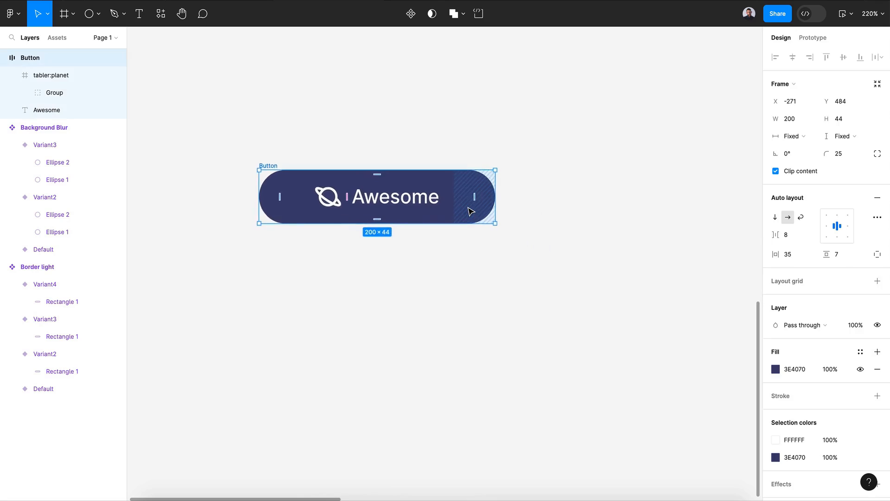
click(379, 202)
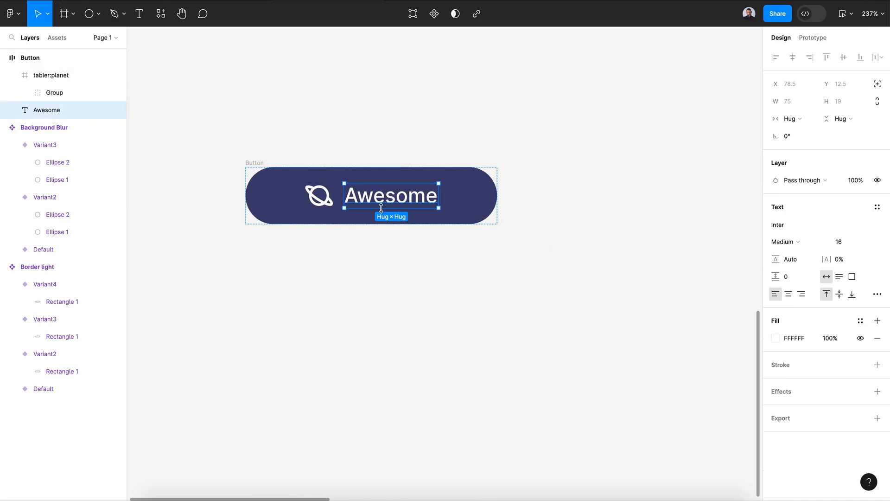
shift+click(333, 211)
scroll(797, 385, down, 1)
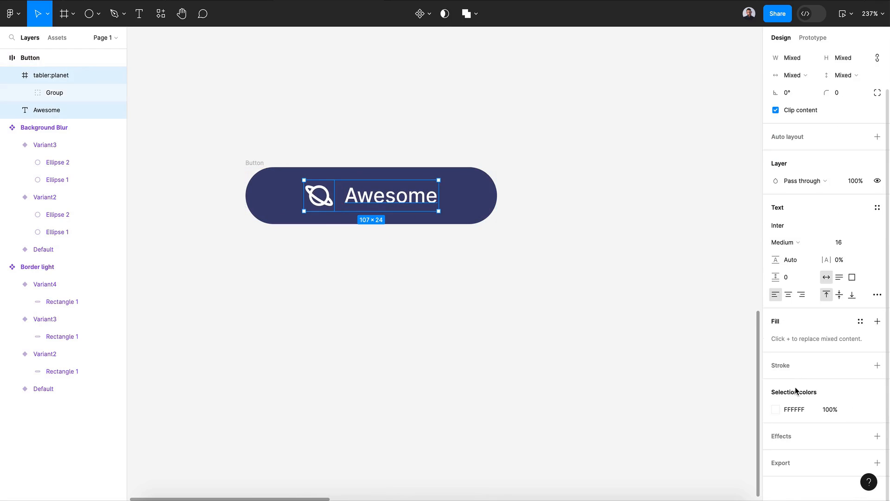
click(775, 410)
drag(640, 234, 624, 236)
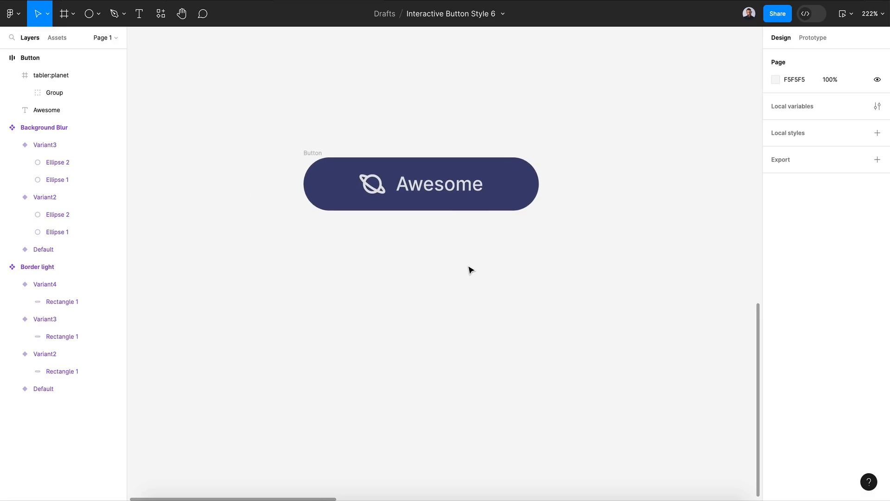
Step: Turn the Button frame into a component and add a second variant to it
scroll(471, 270, down, 1)
scroll(471, 270, down, 2)
click(364, 150)
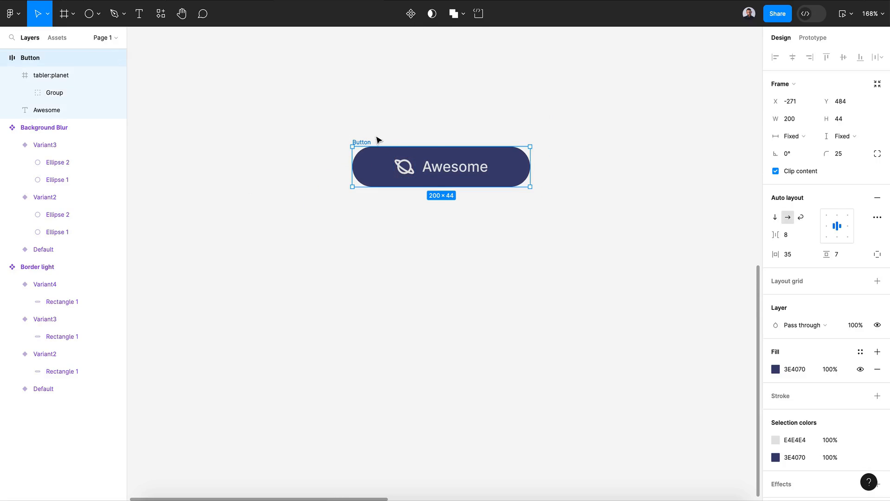
click(410, 14)
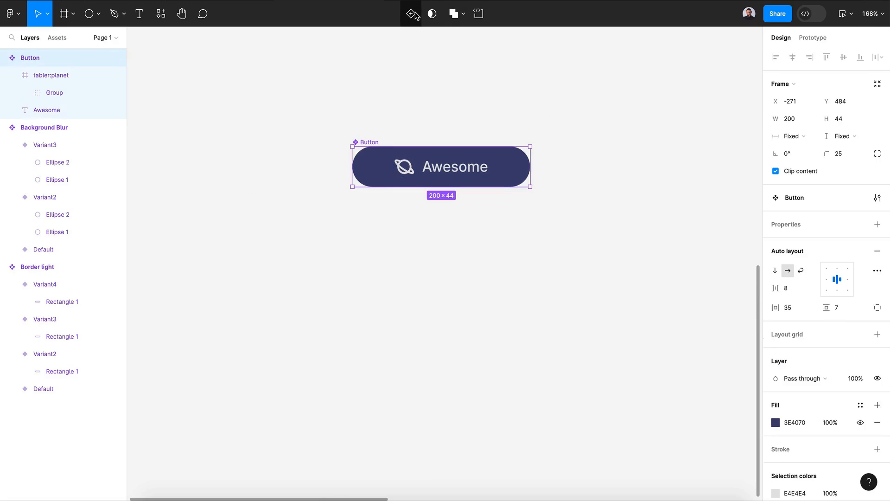
click(411, 16)
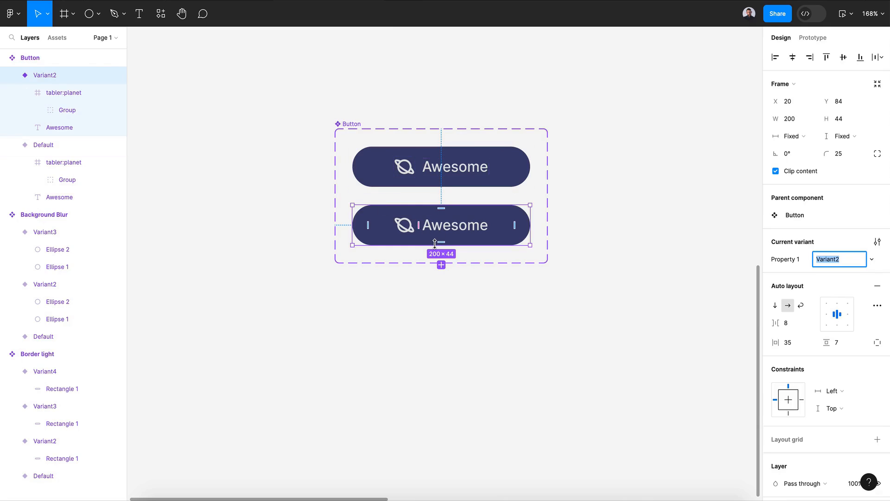
Step: Add a drop shadow to the second Button variant and color it pink-purple DE51F5
scroll(816, 413, down, 5)
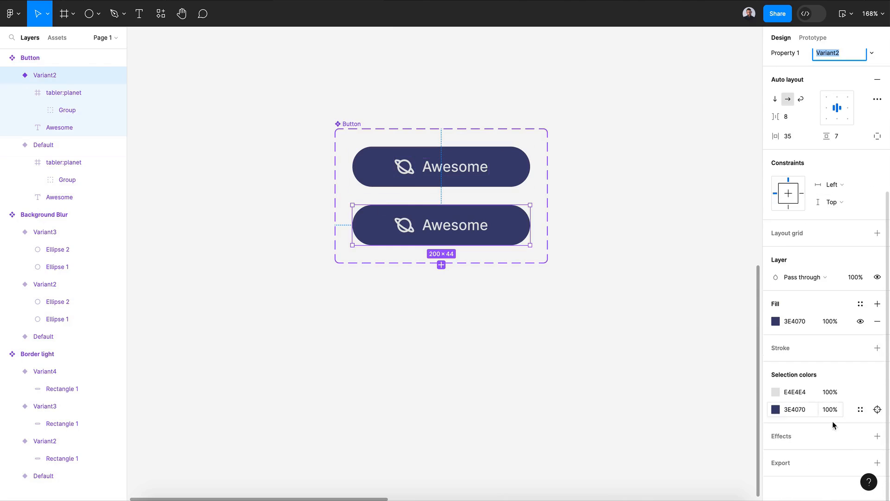
click(877, 435)
click(803, 454)
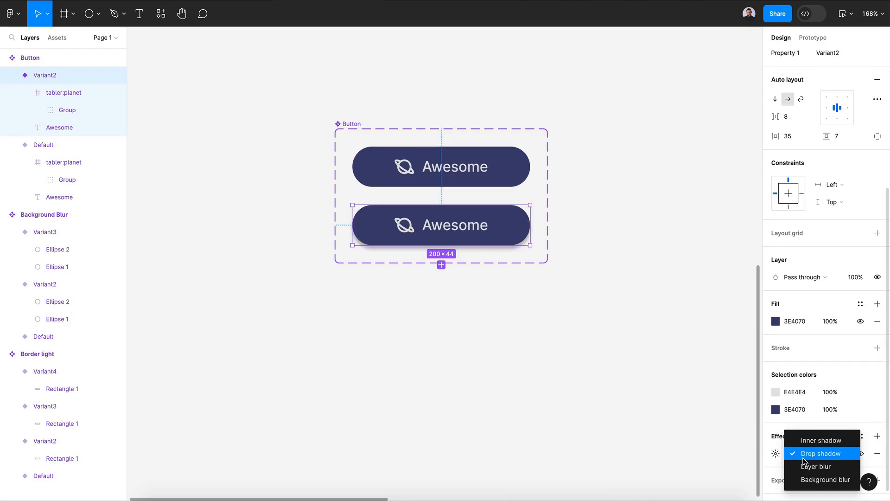
click(790, 456)
click(776, 453)
click(648, 481)
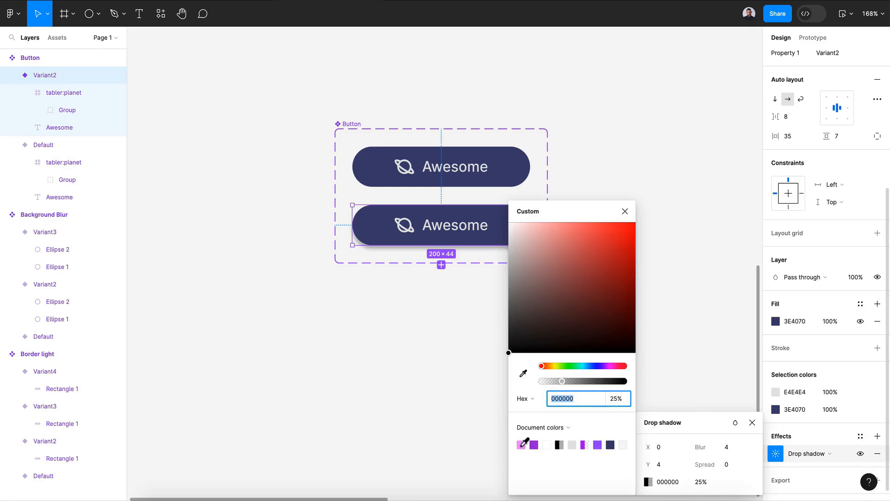
click(522, 445)
drag(576, 248, 594, 227)
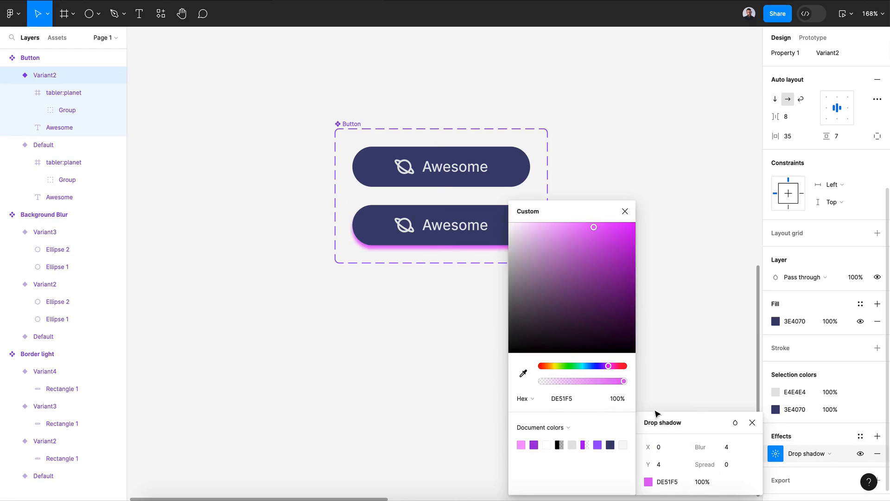
Step: Set the variant's drop shadow to 50% opacity, a blur of 20 and a Y offset of 0
drag(701, 484, 681, 485)
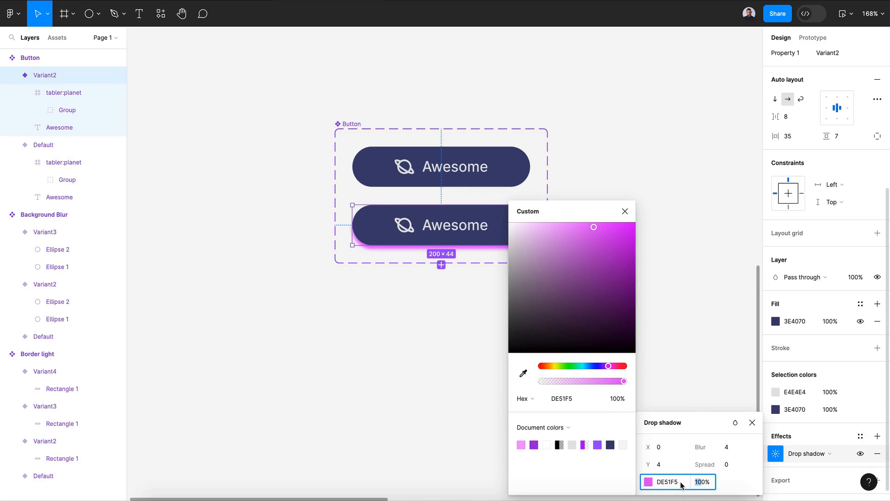
text(5)
key(Return)
click(625, 211)
drag(700, 452, 874, 460)
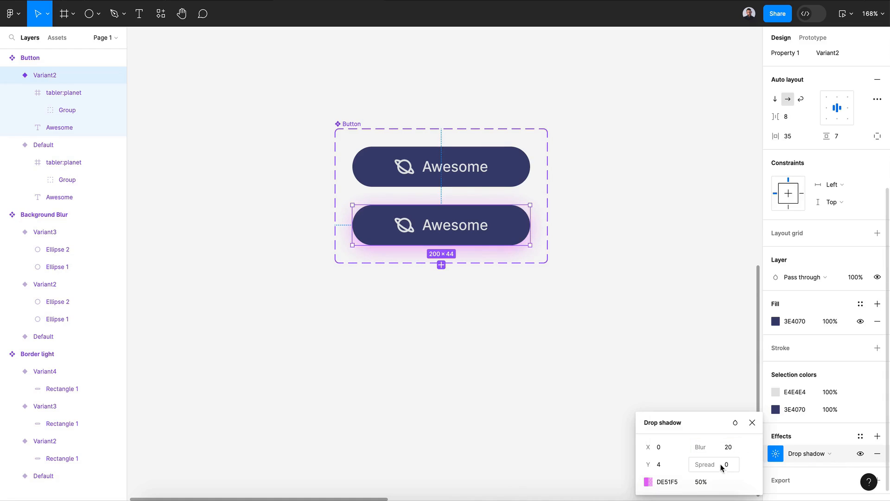
click(660, 468)
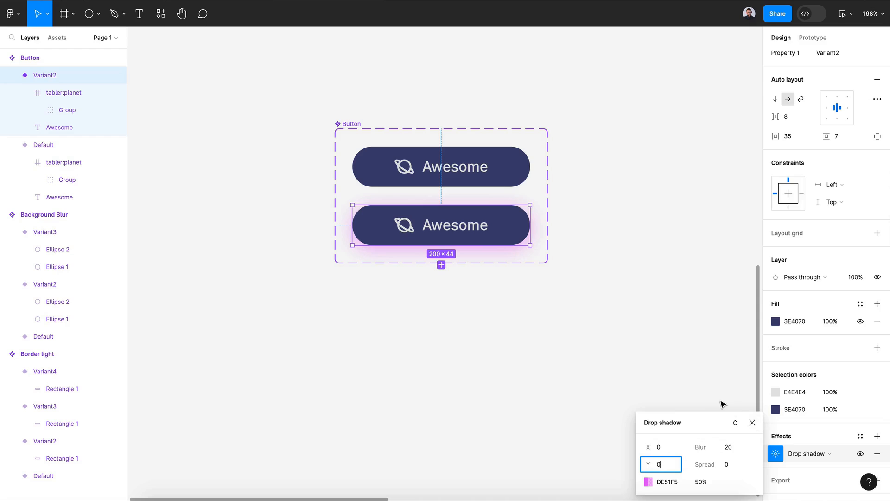
Step: Place an absolutely positioned Background Blur instance in the second Button variant, layered behind the icon and label
click(635, 355)
click(56, 37)
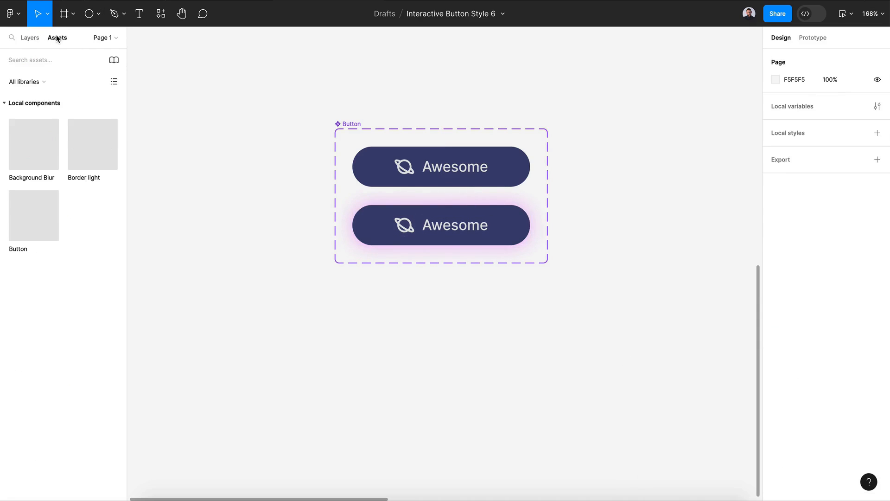
drag(33, 154, 425, 234)
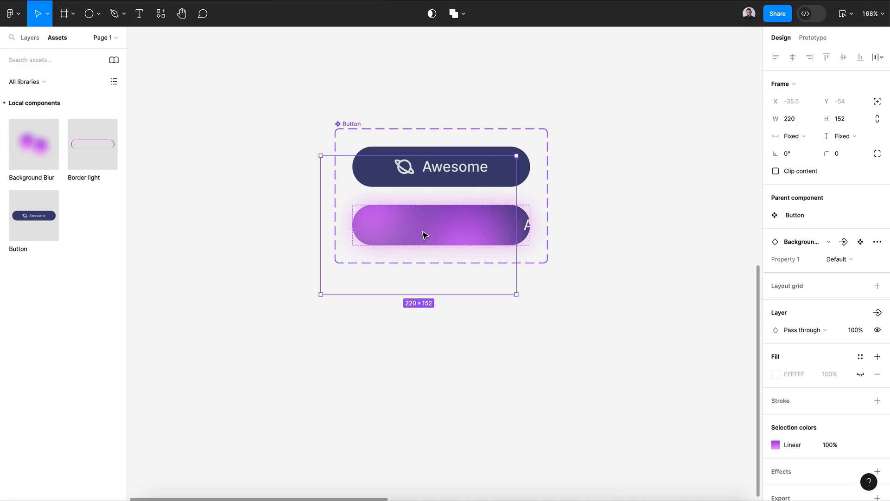
click(29, 37)
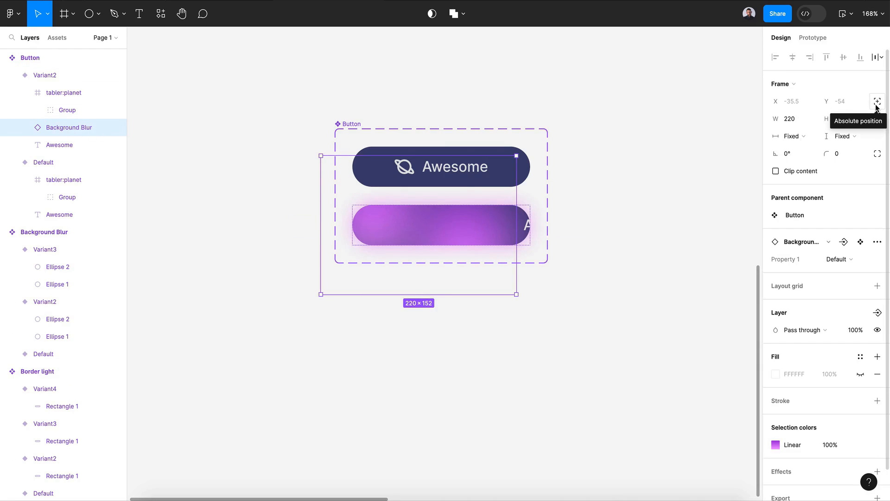
key(ctrl+[)
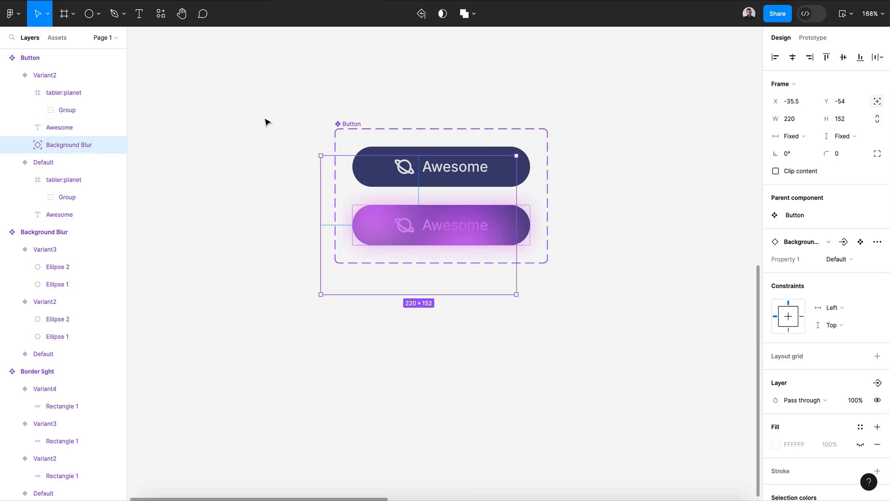
drag(53, 149, 46, 89)
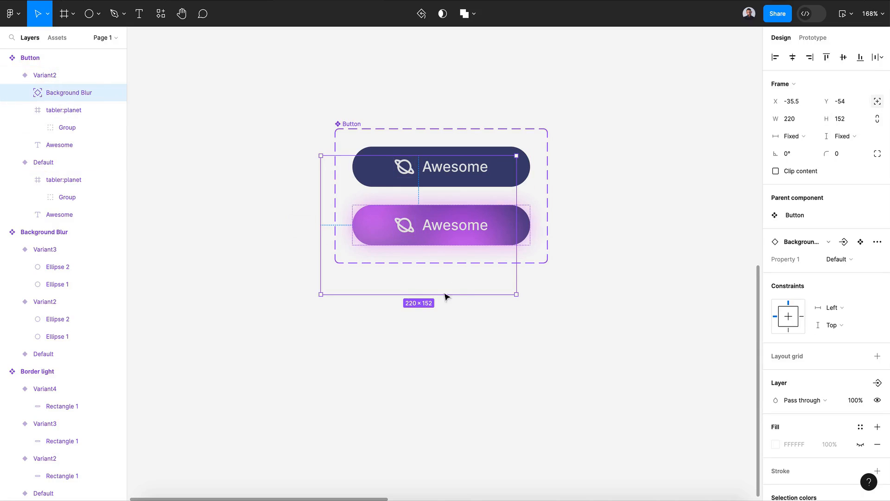
Step: Scale the Background Blur instance down to about 132 × 91 and position it at about X 46, Y -24 within the variant
key(k)
drag(344, 293, 392, 248)
key(shift+Right)
key(shift+Right)
key(shift+Right)
key(shift+Down)
key(shift+Down)
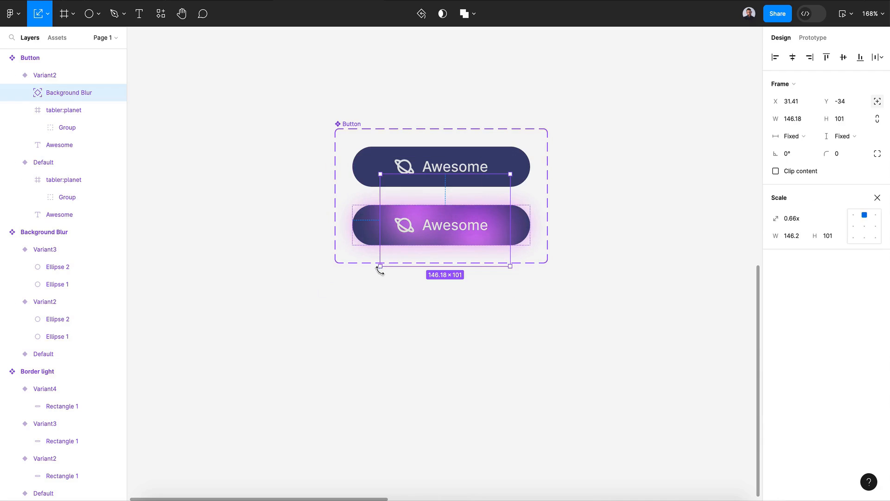
drag(383, 262, 391, 255)
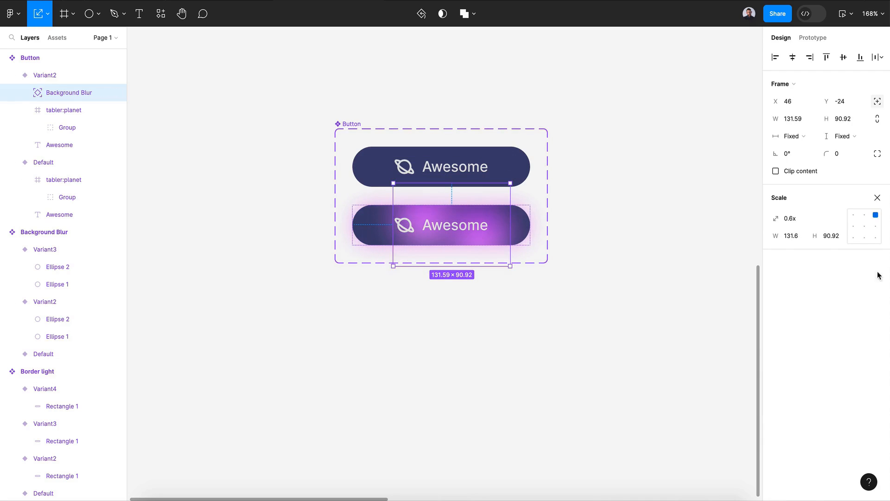
click(877, 195)
Step: Set the Background Blur instance's layer opacity to 50%
scroll(817, 247, down, 1)
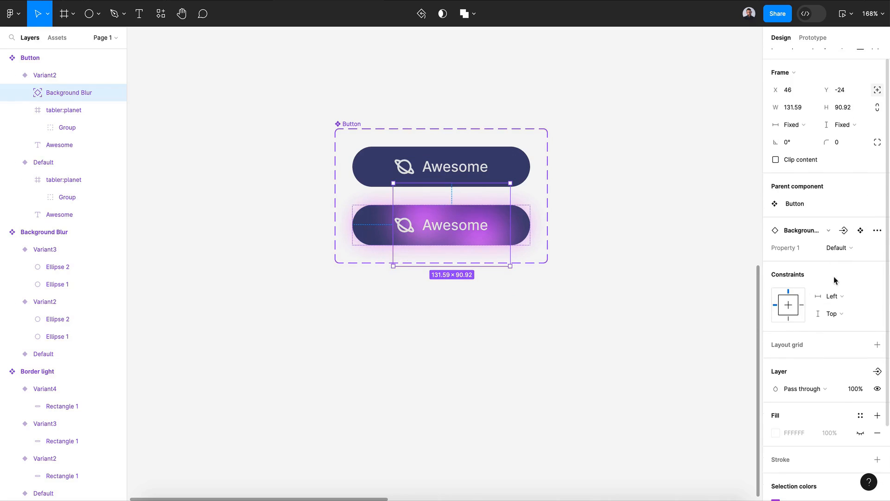
scroll(813, 337, down, 3)
click(854, 338)
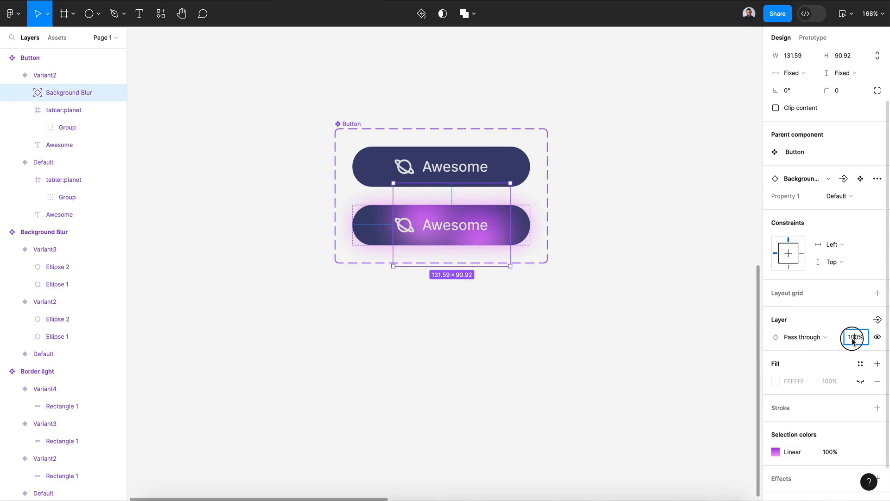
text(5)
key(Return)
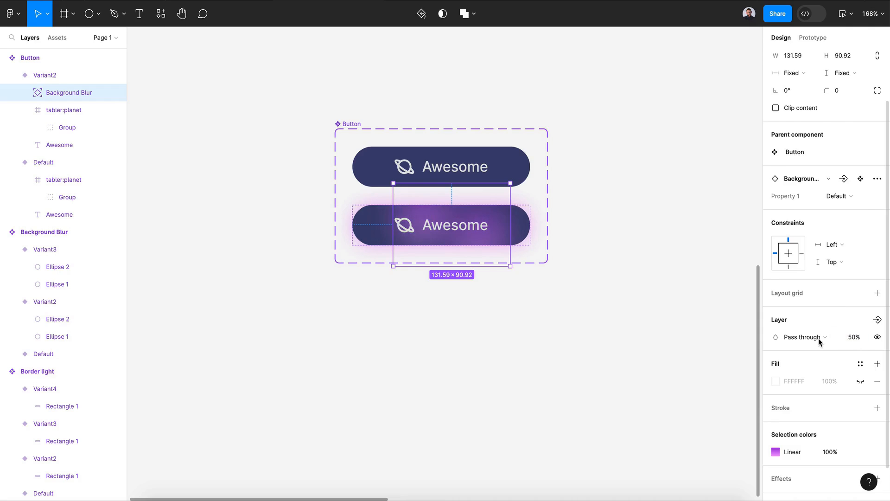
Step: Recolor the planet icon and the "Awesome" label in the second variant to white FFFFFF
click(452, 225)
shift+click(405, 224)
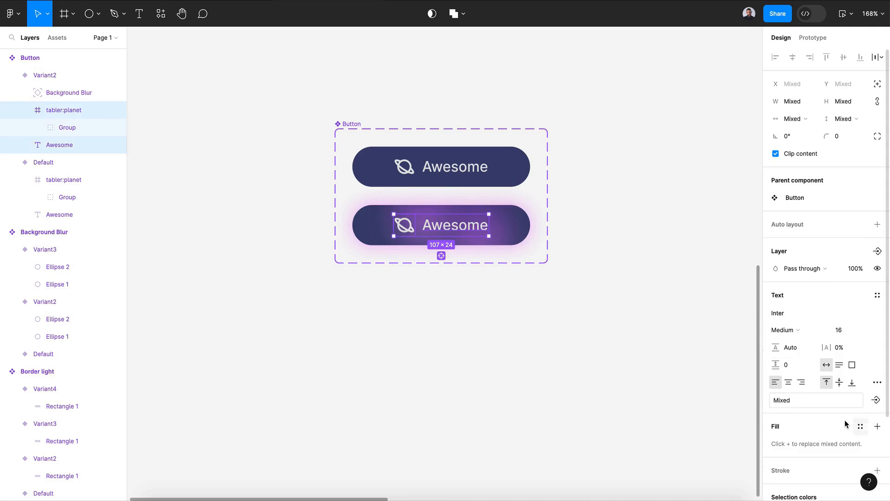
scroll(851, 424, down, 5)
click(776, 409)
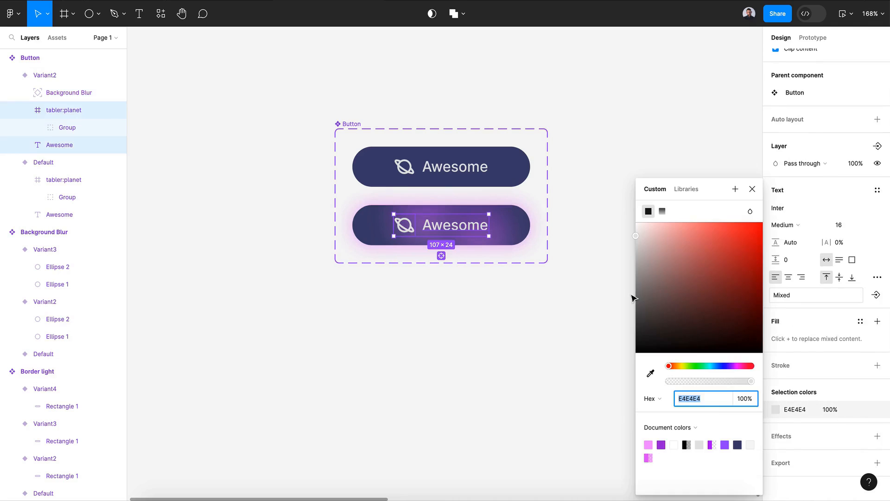
drag(635, 235, 636, 222)
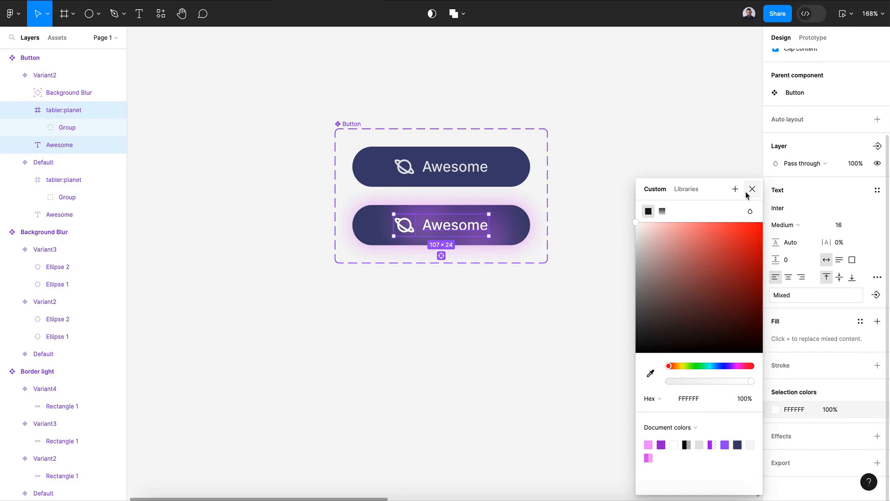
click(752, 189)
click(519, 315)
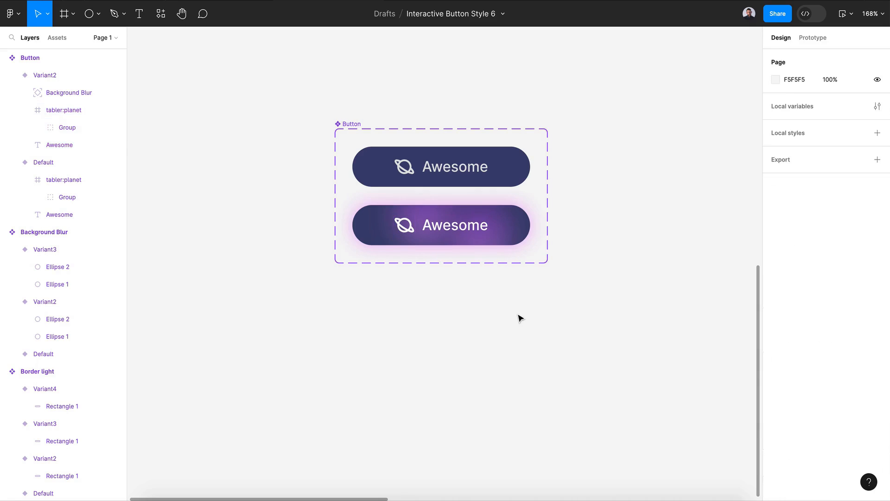
Step: Add a third variant to the Button component based on the glowing second variant
scroll(517, 315, up, 1)
click(456, 265)
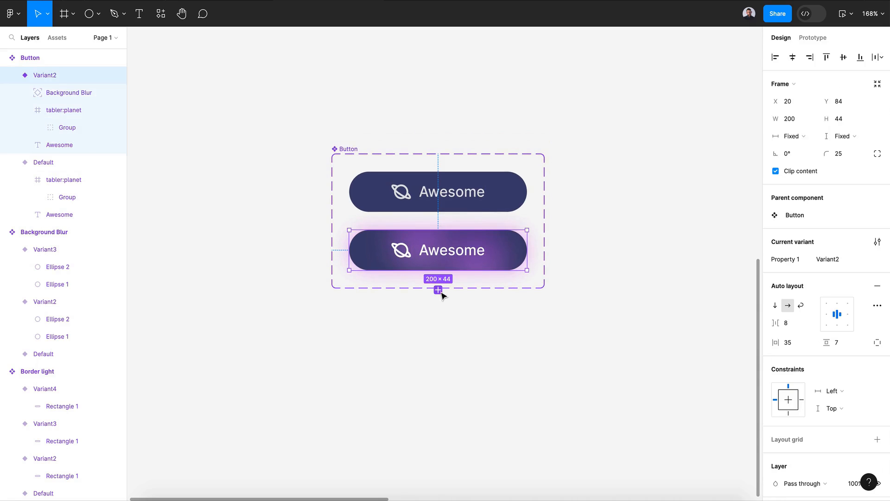
click(438, 290)
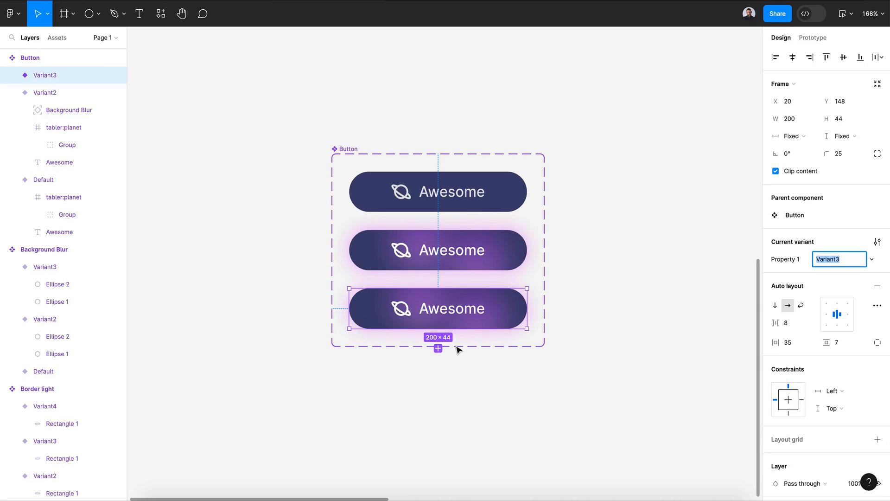
scroll(526, 389, right, 2)
scroll(527, 389, down, 1)
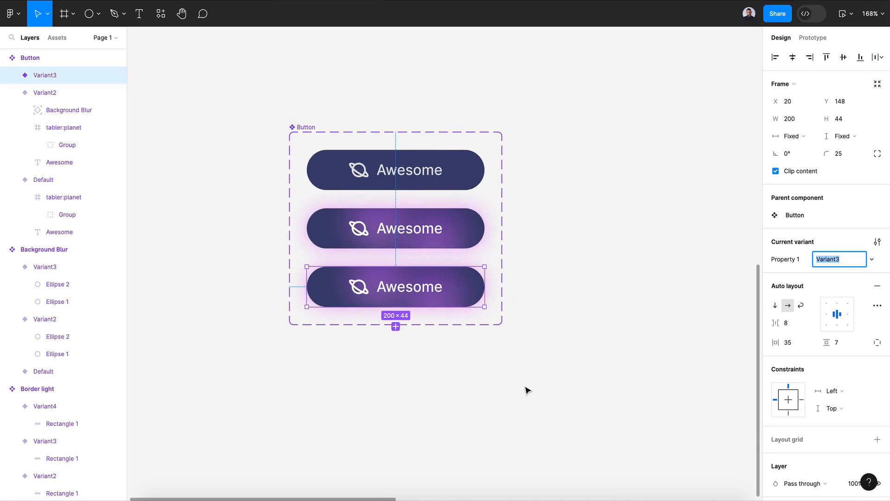
Step: Place an absolutely positioned Border light instance in the third Button variant and center it horizontally and vertically
click(57, 38)
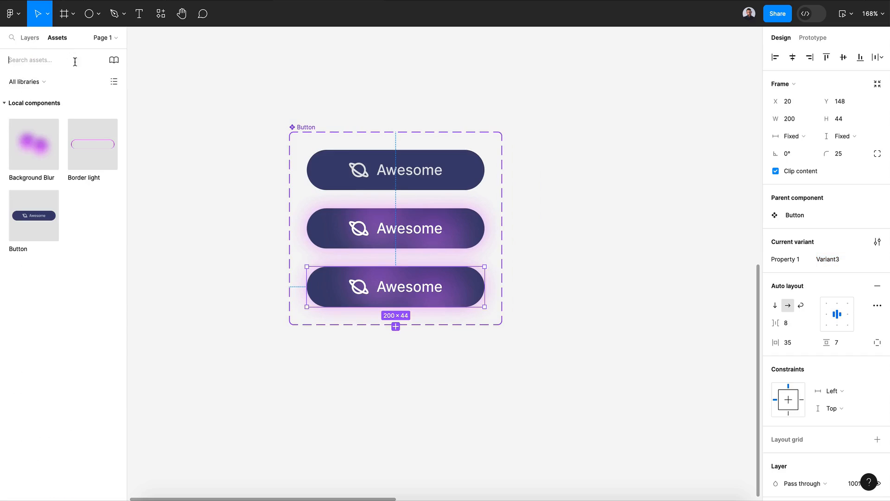
drag(85, 147, 351, 293)
click(876, 102)
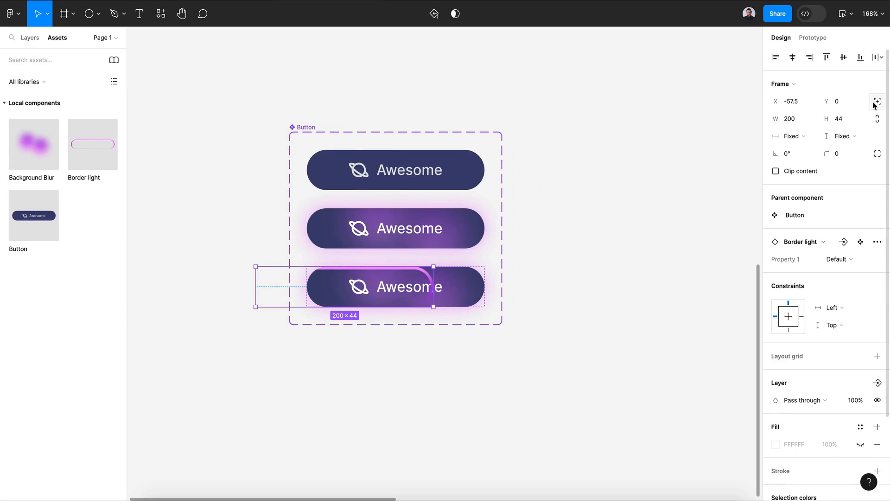
click(792, 57)
click(843, 57)
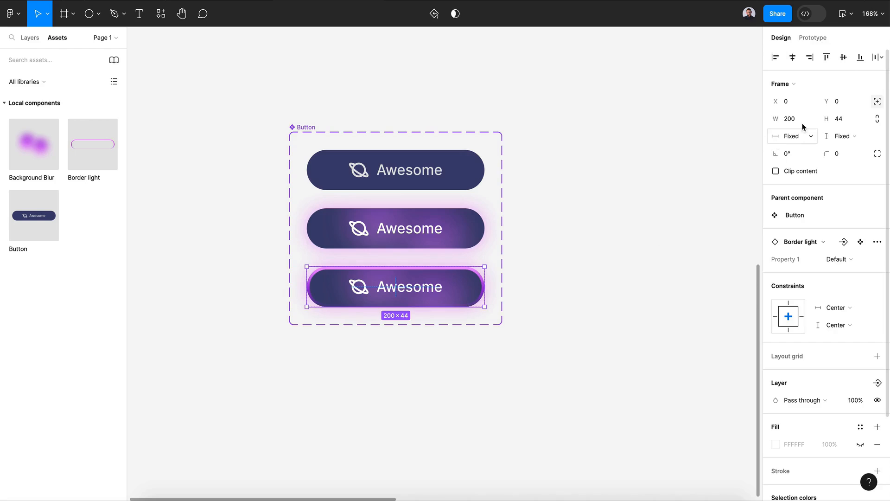
scroll(386, 325, up, 5)
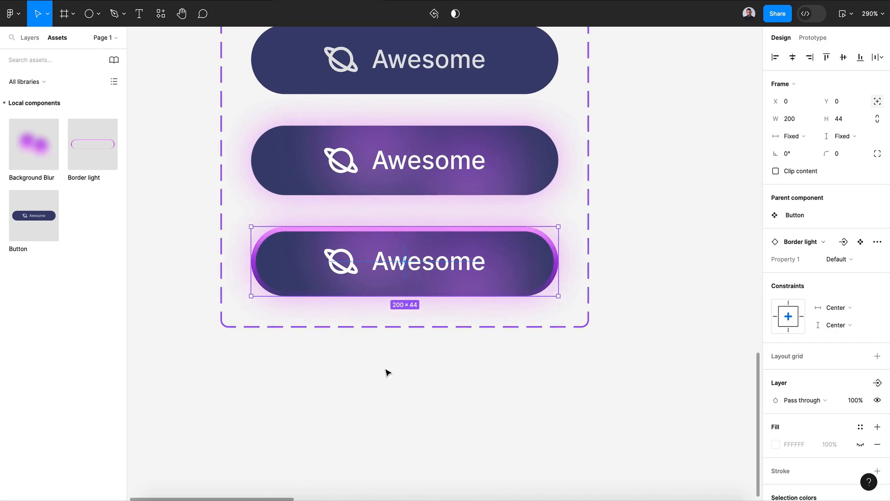
click(392, 405)
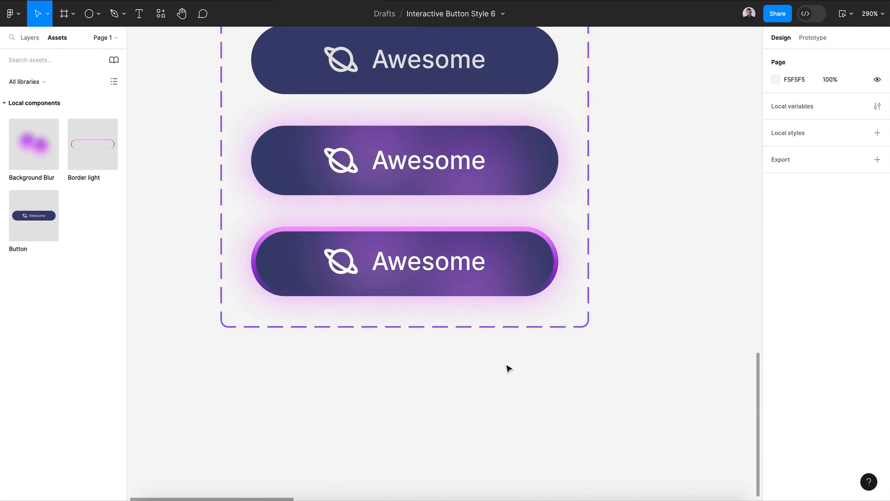
Step: Add a fourth Button variant based on the third one with the border light
scroll(506, 364, down, 2)
click(504, 295)
click(427, 330)
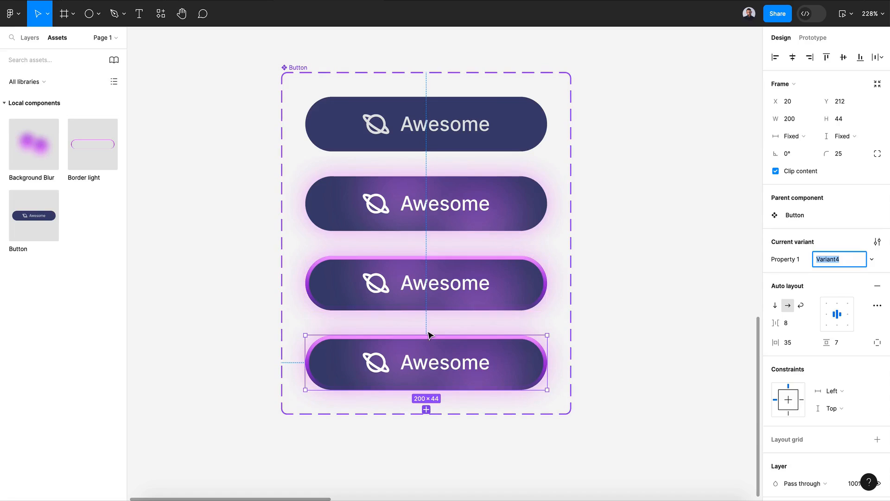
scroll(451, 422, down, 1)
scroll(452, 422, right, 1)
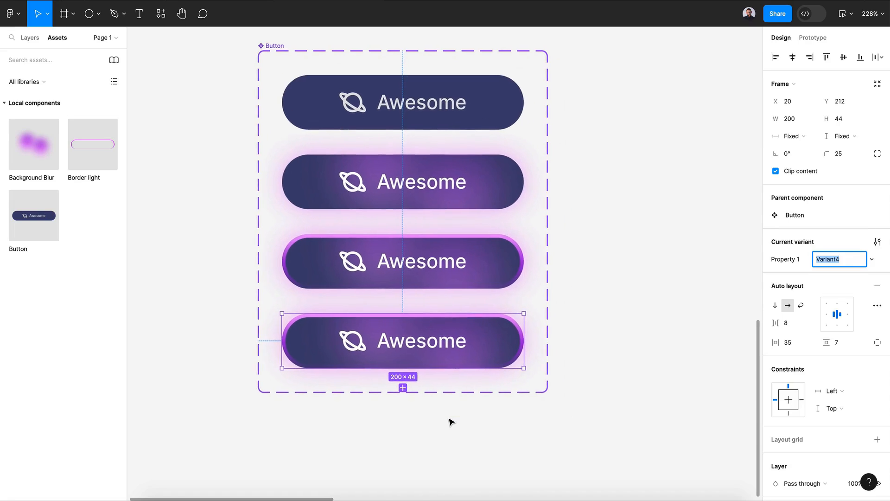
shift+click(490, 291)
scroll(778, 393, down, 5)
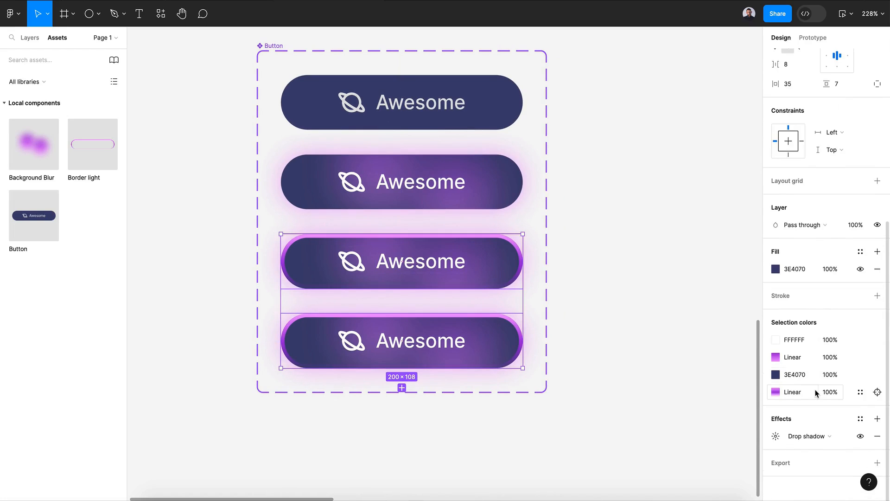
click(641, 311)
Step: Reduce the stroke width of the rectangles in all four Border light variants to 1
scroll(641, 311, down, 3)
scroll(641, 311, right, 8)
scroll(641, 311, down, 5)
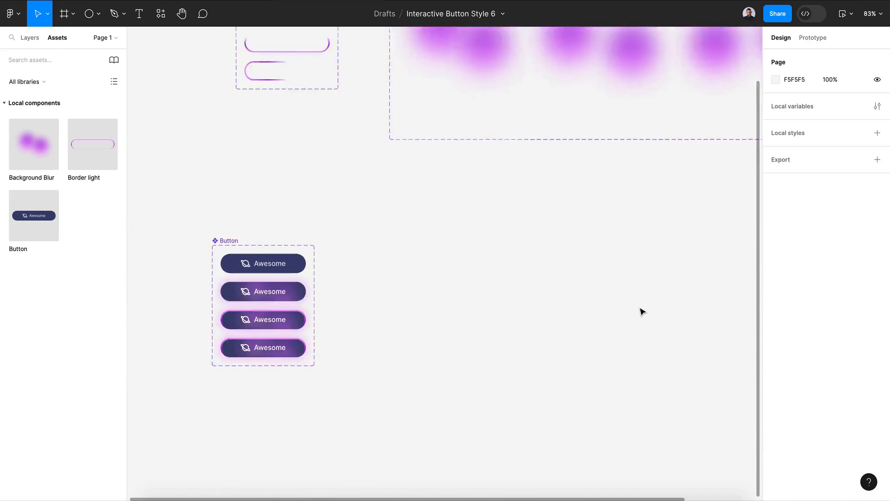
scroll(640, 311, up, 3)
scroll(356, 193, up, 5)
click(379, 165)
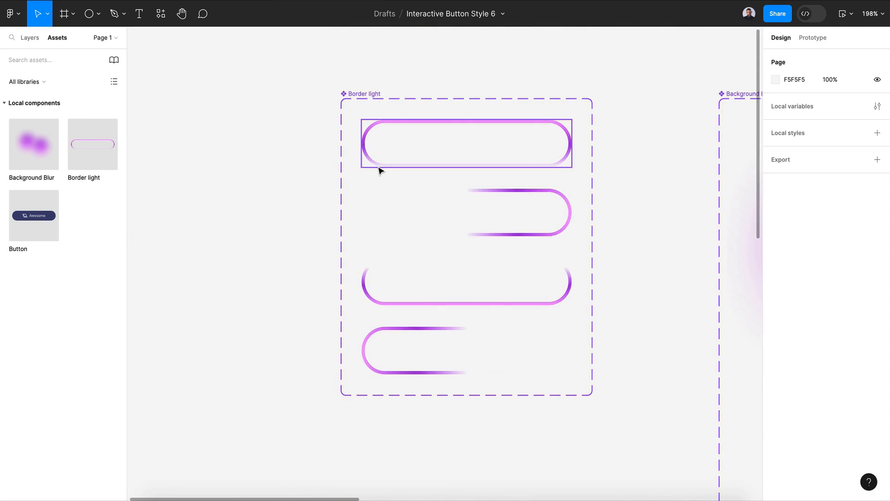
click(376, 159)
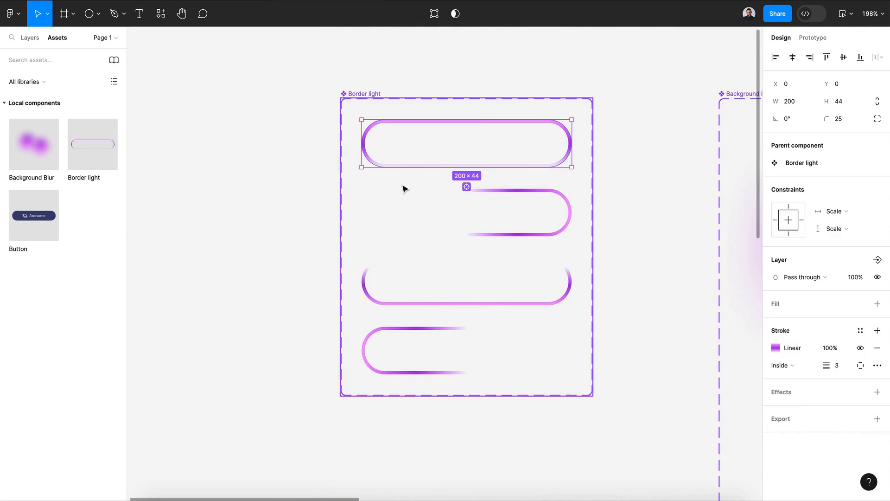
shift+click(533, 194)
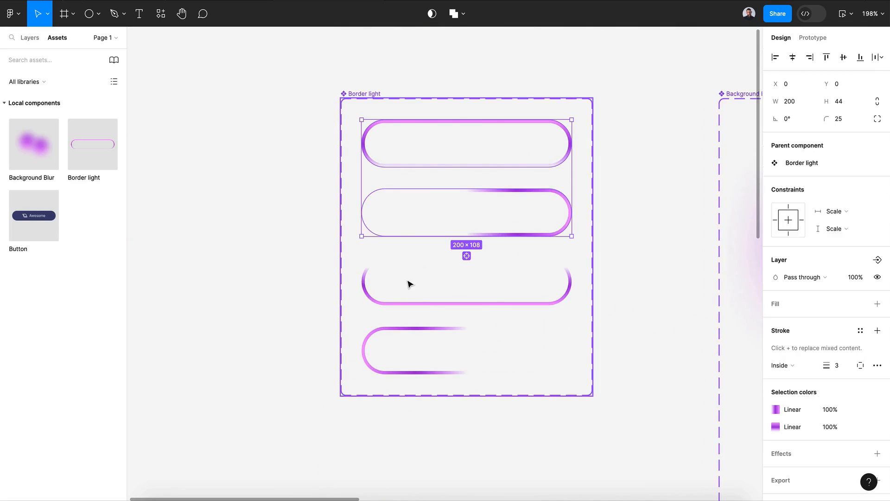
shift+click(368, 282)
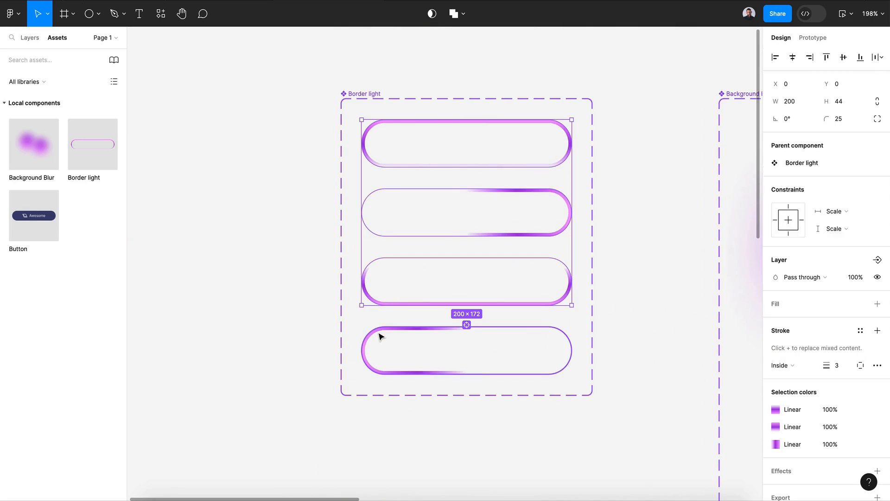
shift+click(379, 337)
click(825, 370)
drag(825, 369, 823, 370)
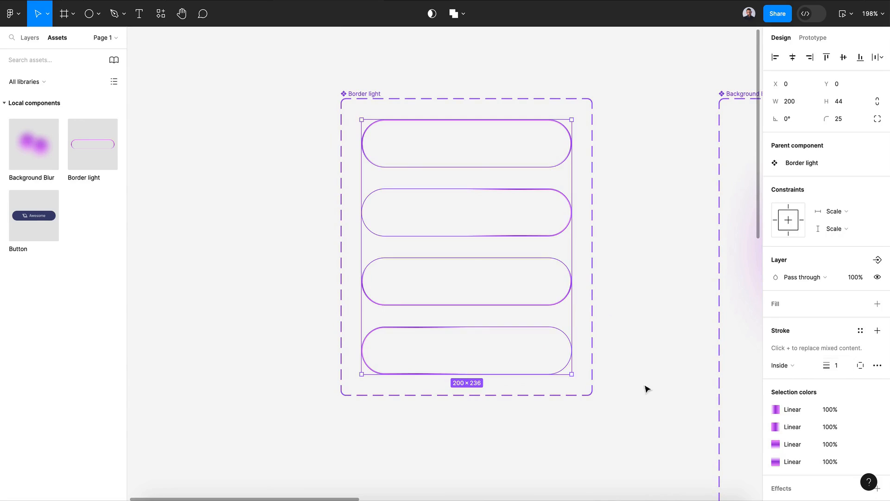
click(595, 404)
Step: Extend the Button component set's frame downward and space the three lower variants farther from the default one
scroll(594, 411, down, 7)
scroll(595, 412, down, 7)
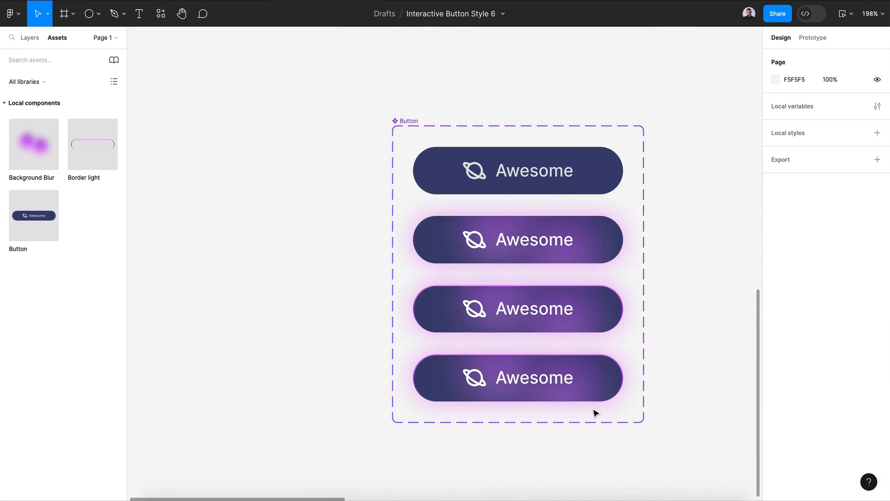
scroll(558, 354, down, 1)
click(493, 250)
click(420, 147)
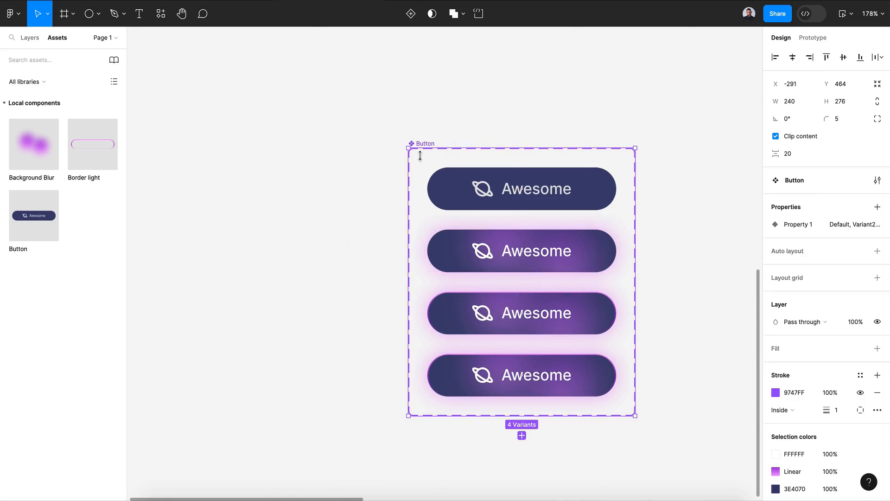
drag(502, 416, 504, 437)
click(518, 372)
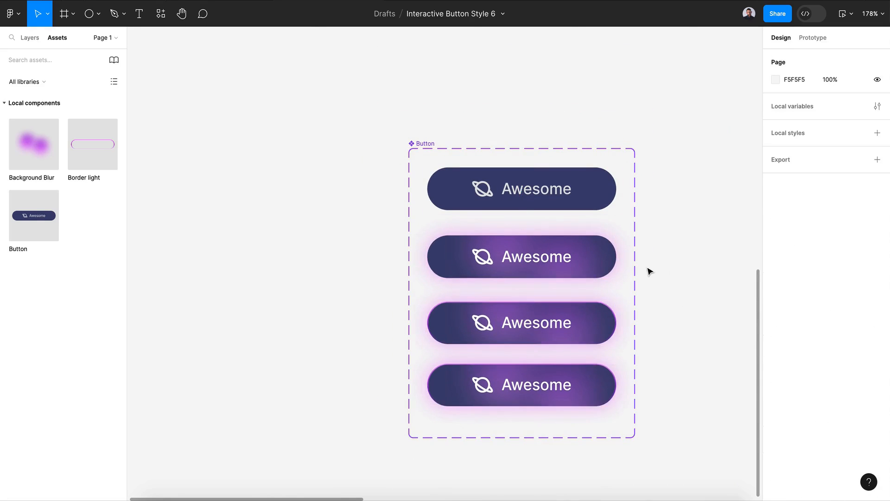
Step: Connect the default Button variant to the second variant with a prototype interaction
scroll(647, 269, right, 2)
click(474, 179)
click(666, 224)
click(824, 38)
click(474, 172)
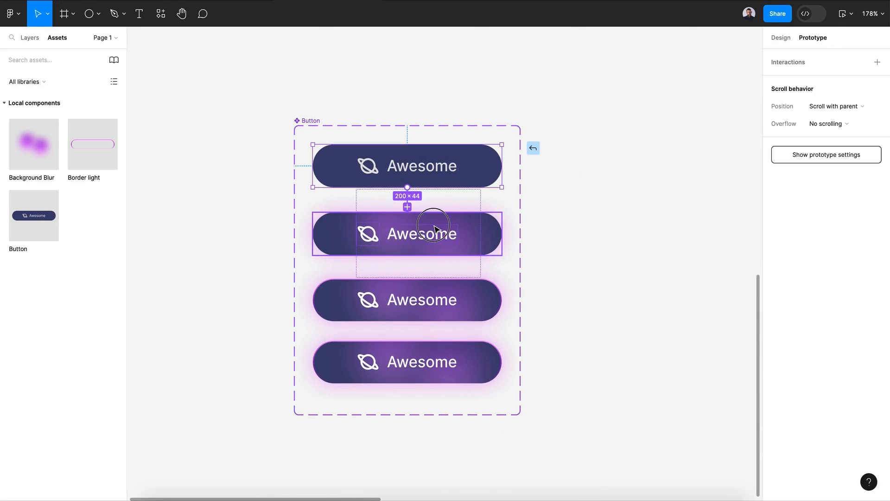
drag(434, 227, 436, 228)
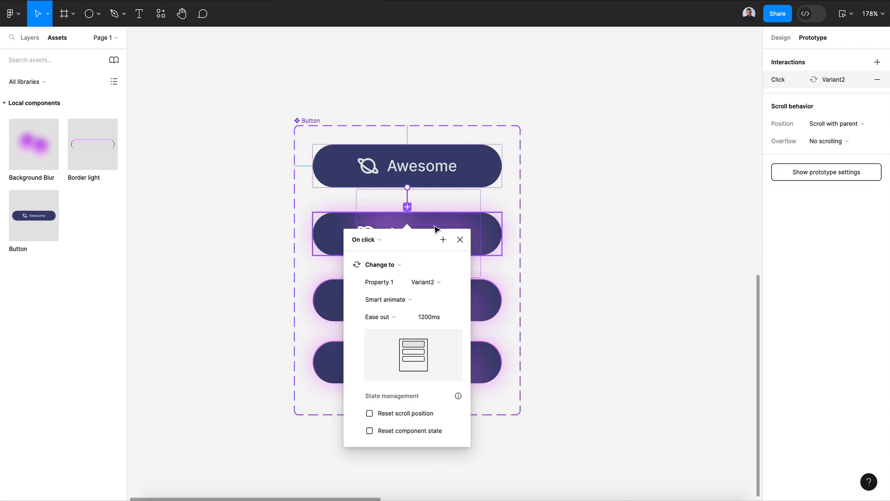
Step: Set the default variant's interaction to trigger while hovering, with a 300 ms duration
click(377, 240)
click(377, 240)
click(384, 241)
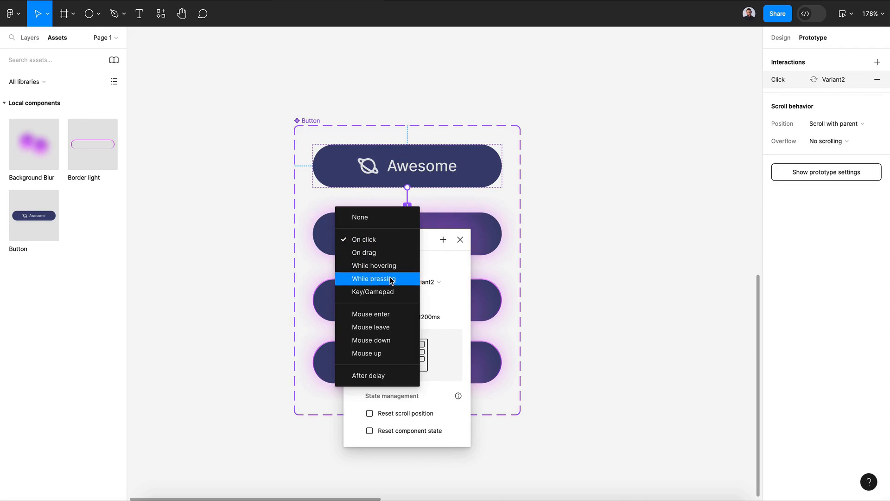
click(388, 266)
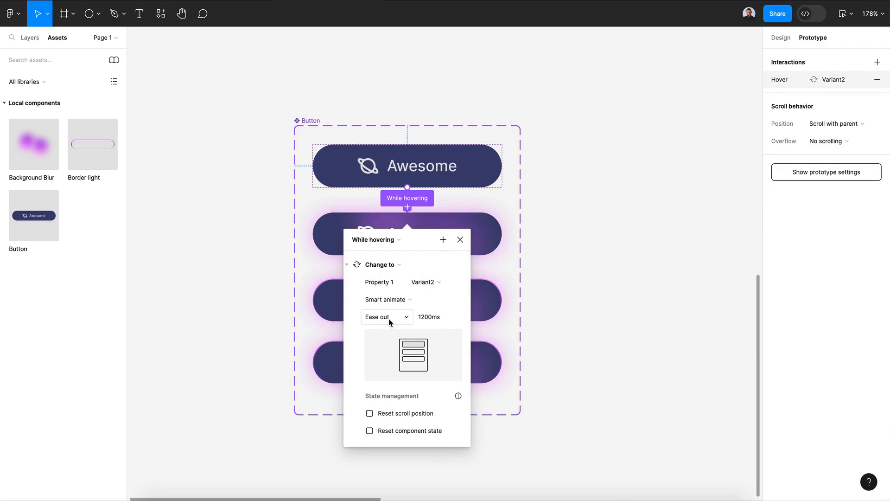
drag(423, 319, 416, 319)
text(3)
click(460, 239)
Step: Connect the second Button variant to the third one with an interaction that triggers while pressing
drag(407, 255, 425, 297)
click(366, 305)
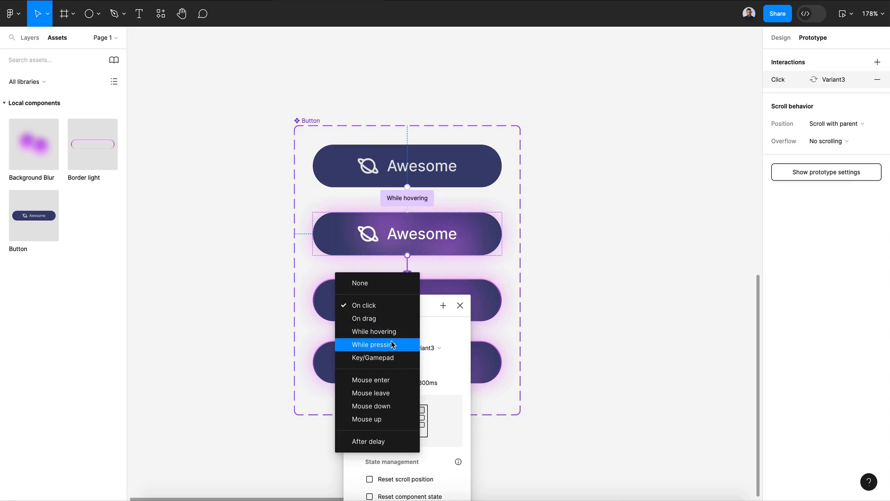
click(391, 344)
scroll(408, 371, down, 3)
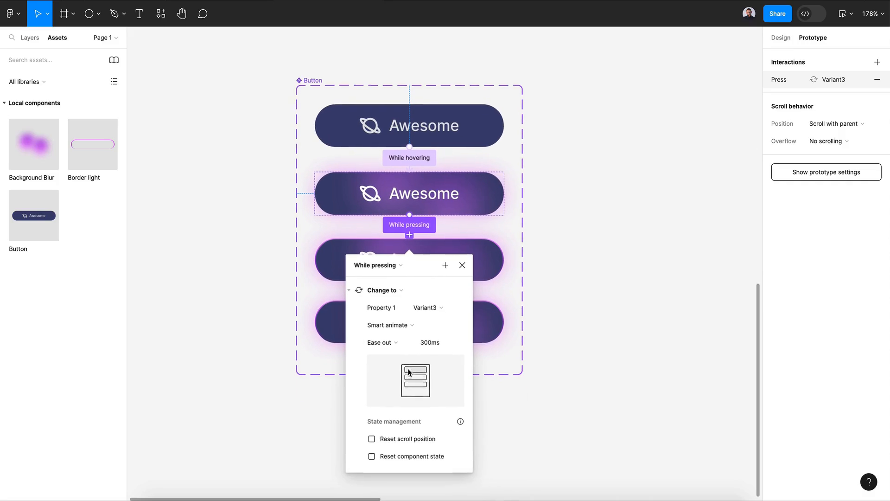
click(461, 264)
click(459, 269)
Step: Connect the third Button variant to the fourth on click, and the fourth back to the default variant on mouse leave
drag(410, 296, 411, 310)
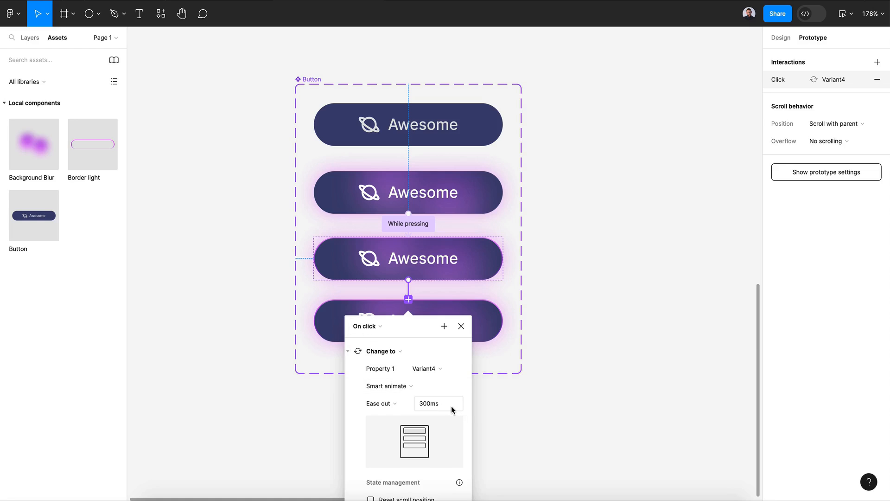
click(502, 329)
drag(503, 320, 489, 135)
click(371, 176)
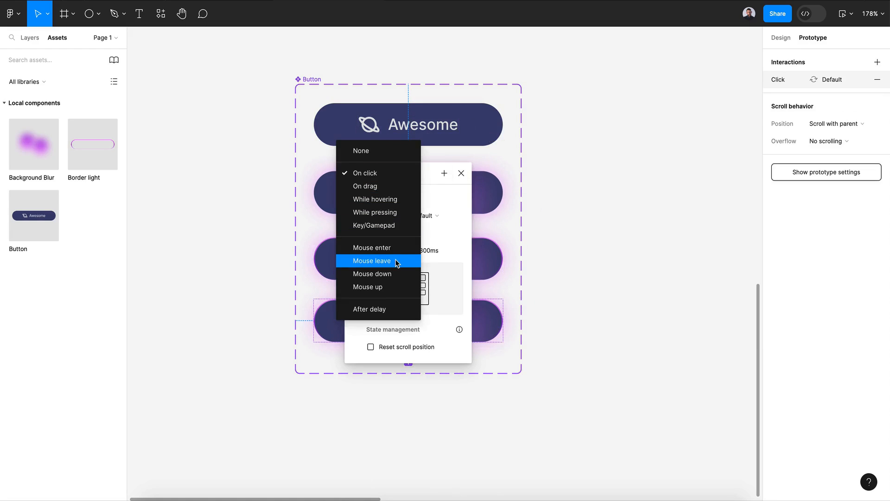
Step: Draw a frame about 610 × 467 beside the Button component set and place a Button instance in its center
scroll(673, 232, right, 5)
scroll(674, 231, up, 2)
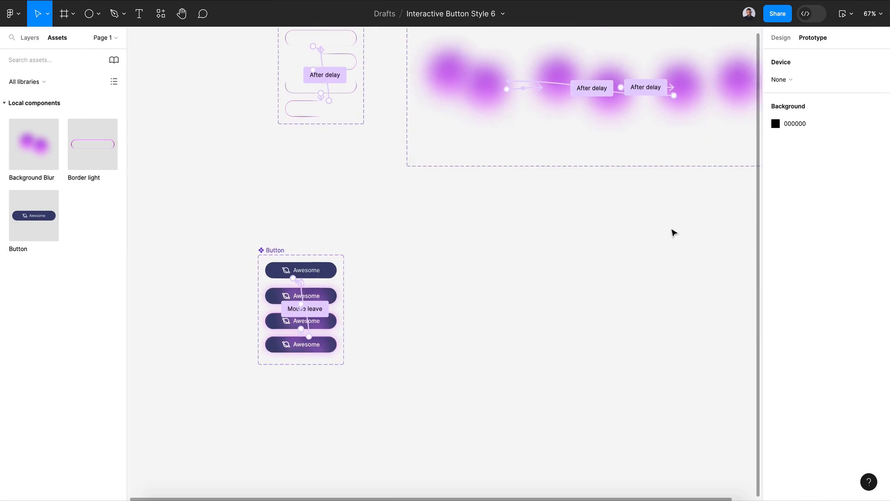
click(67, 20)
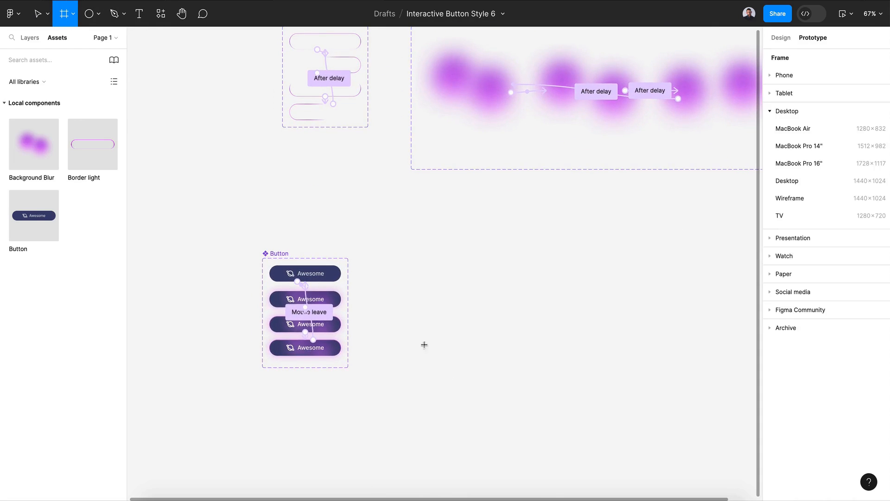
drag(411, 258, 629, 430)
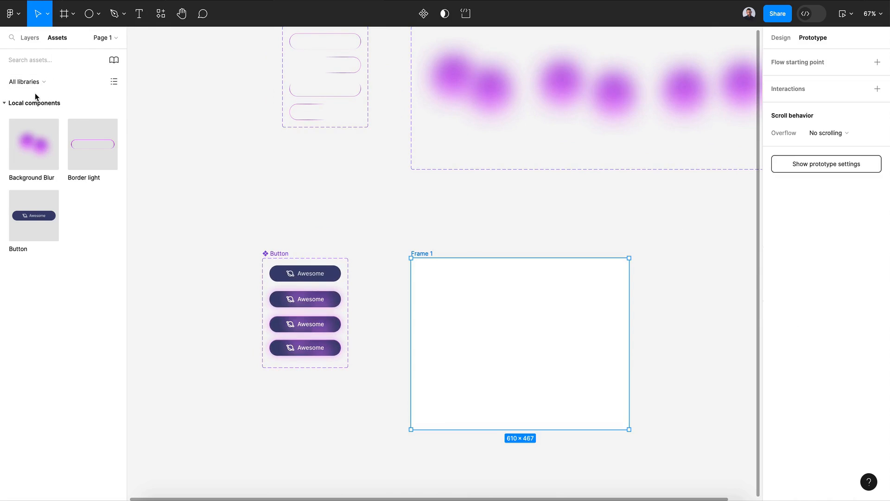
drag(36, 204, 529, 348)
click(422, 254)
scroll(452, 253, down, 2)
scroll(452, 253, right, 1)
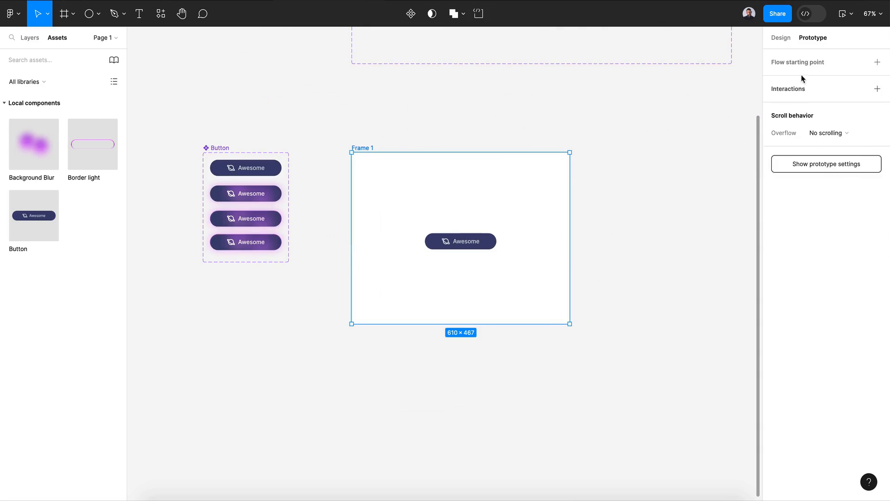
Step: Change the new frame's fill color to black (000000)
click(788, 38)
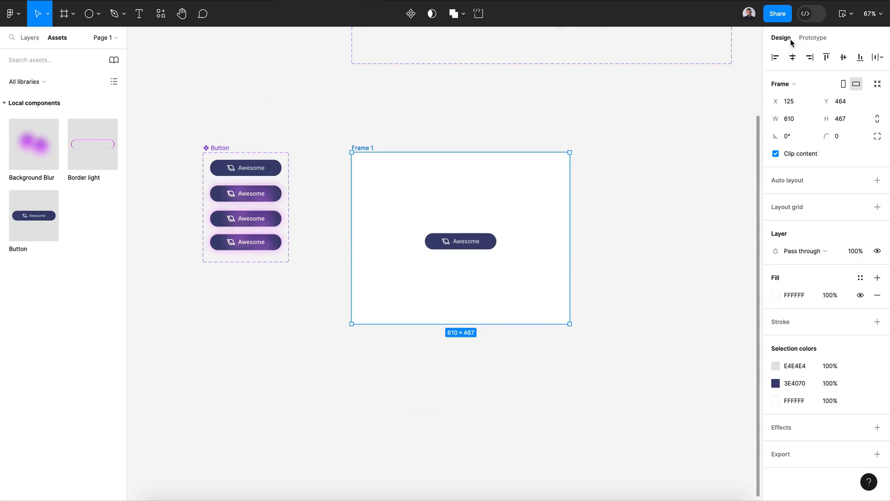
click(775, 295)
drag(680, 299, 601, 377)
click(752, 188)
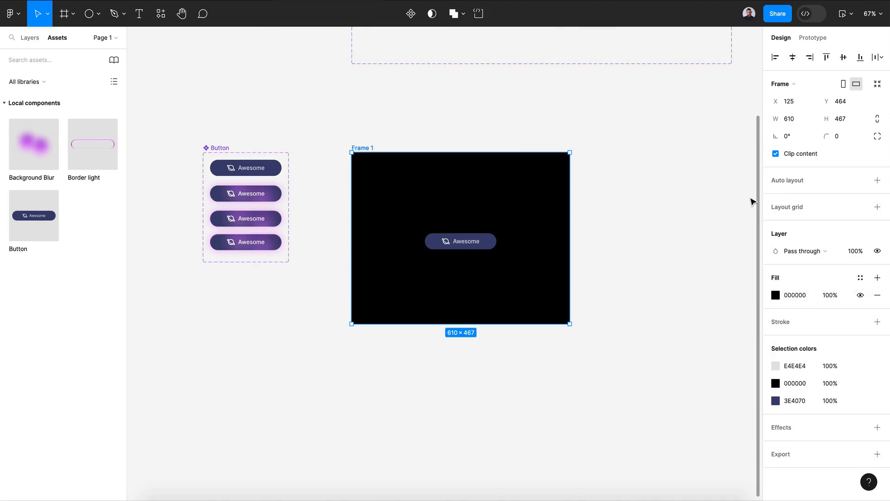
Step: Present the prototype and test the button's hover and press behavior on the black frame
click(851, 18)
click(825, 40)
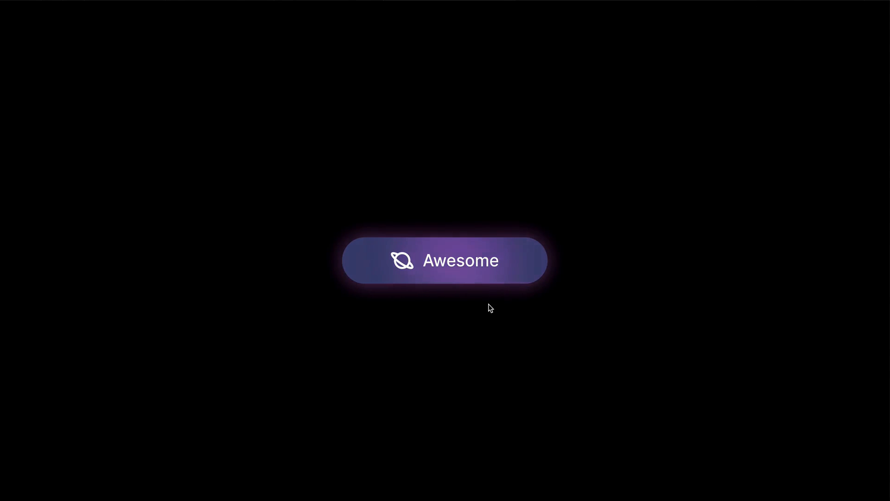
click(489, 276)
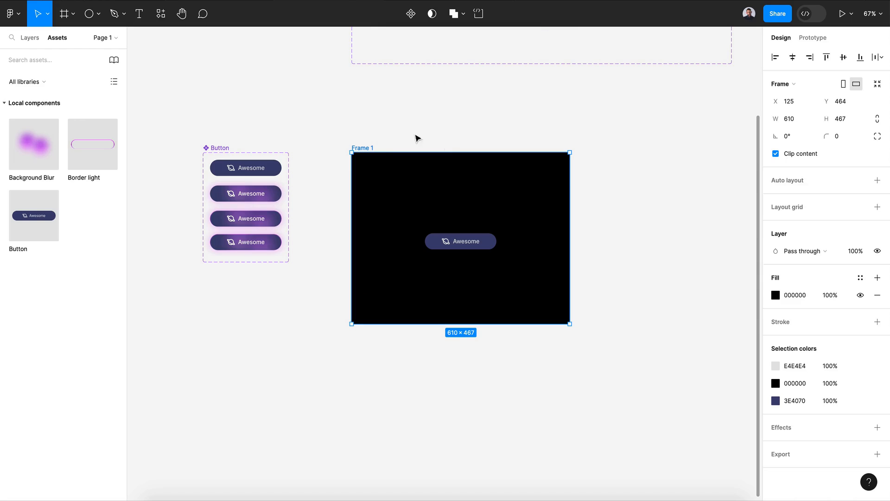
Step: Change the frame's fill to the dark purple 2D223C
click(775, 294)
click(635, 310)
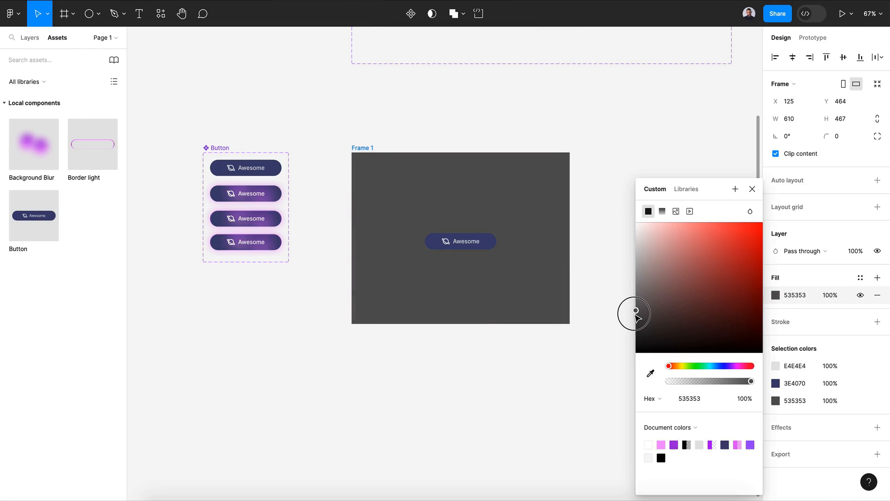
click(750, 444)
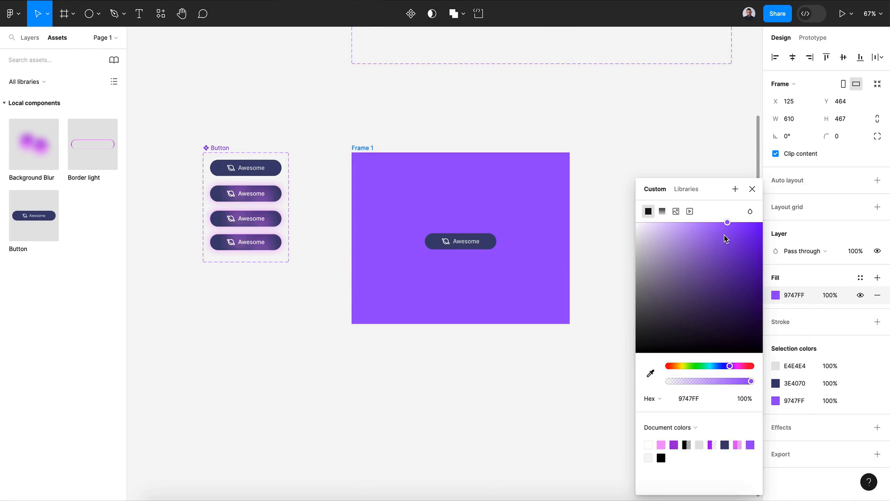
drag(724, 238, 711, 308)
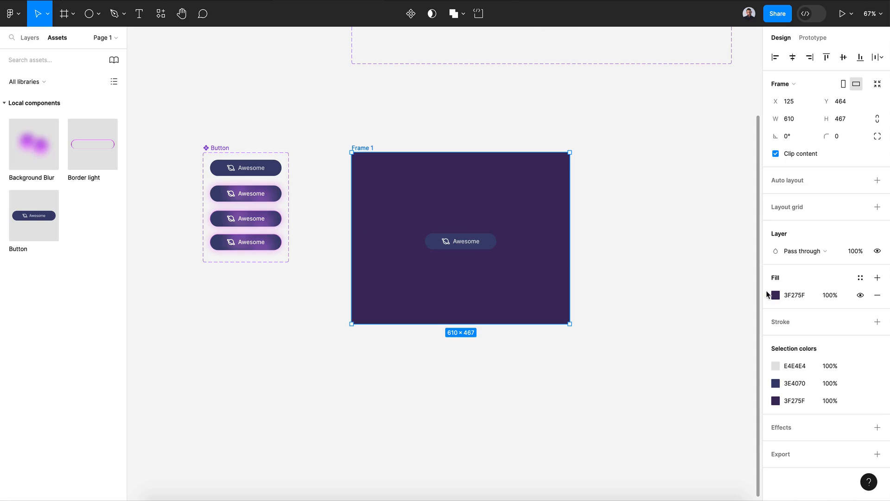
click(774, 294)
drag(710, 304, 690, 322)
Step: Add an inside stroke of width 1 in 1D1D1D to the second Button variant
scroll(229, 222, up, 2)
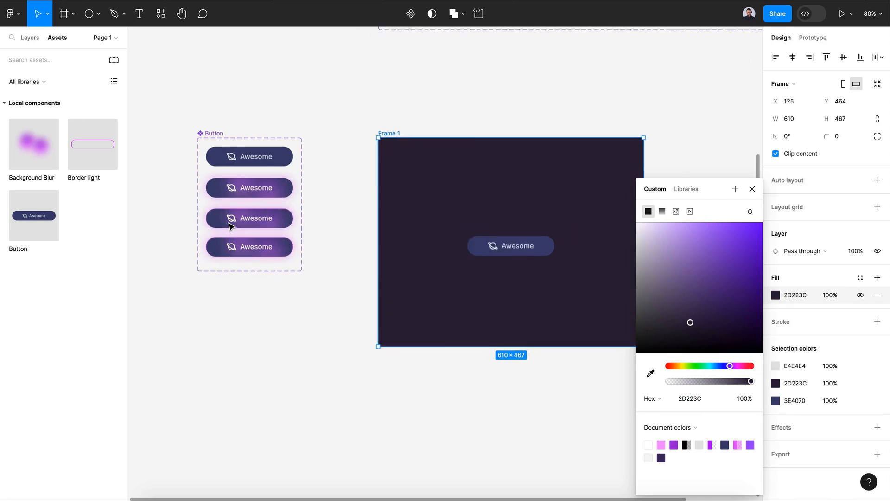
scroll(229, 225, up, 1)
scroll(243, 230, up, 3)
click(254, 172)
scroll(825, 260, down, 5)
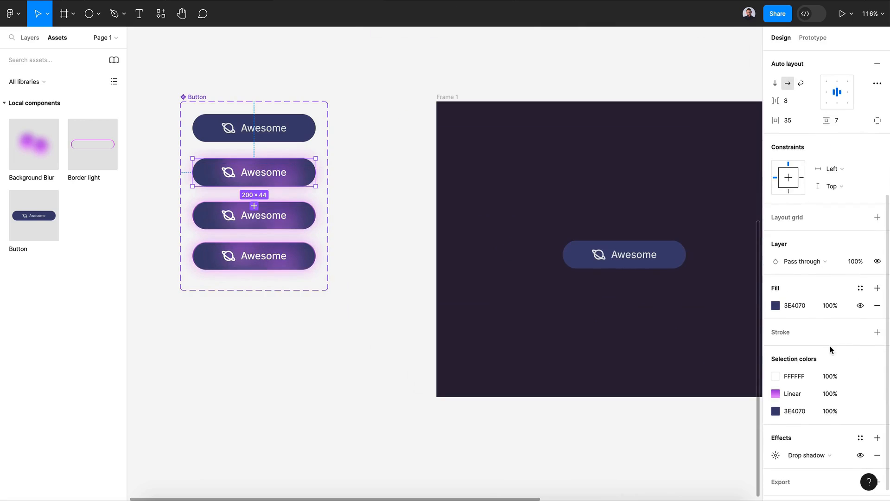
click(877, 332)
click(775, 349)
drag(636, 352, 636, 338)
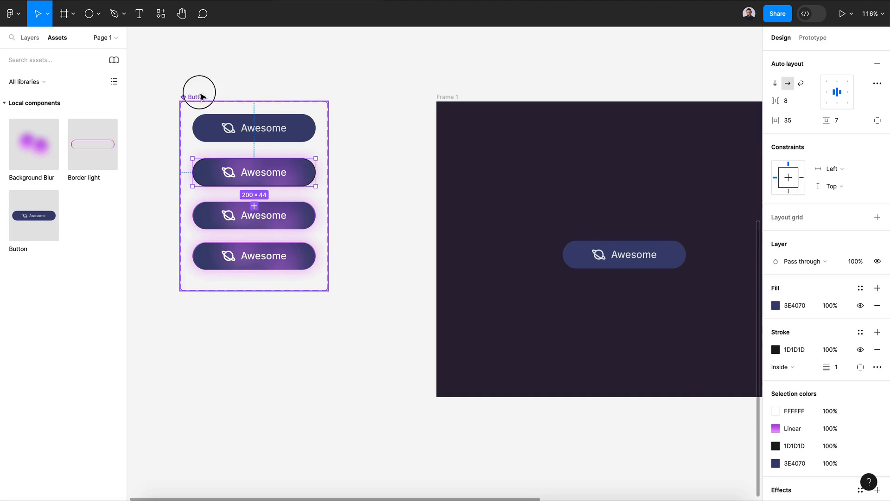
Step: Enlarge the Button component set's frame in width and height to make room around the variants
click(197, 95)
drag(328, 241, 357, 242)
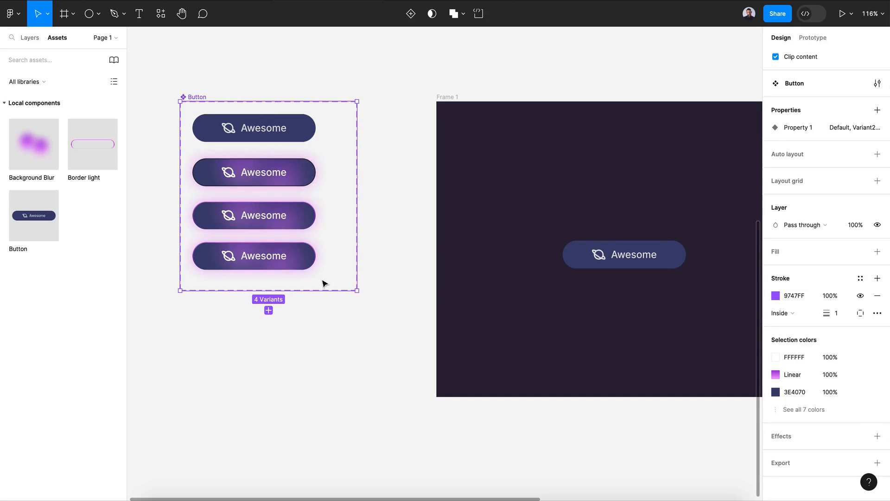
drag(319, 291, 315, 324)
click(309, 335)
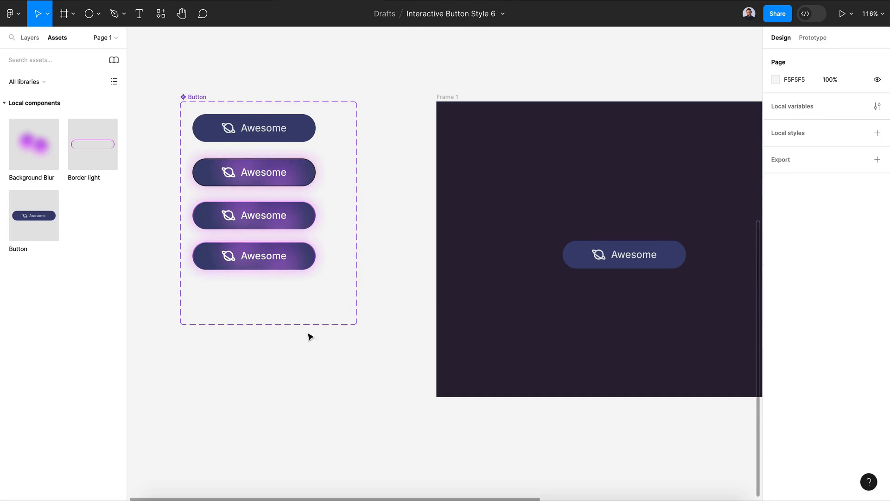
Step: Spread the Button variants farther apart vertically and move them toward the middle of the enlarged component set
click(297, 253)
drag(288, 252, 304, 279)
click(281, 224)
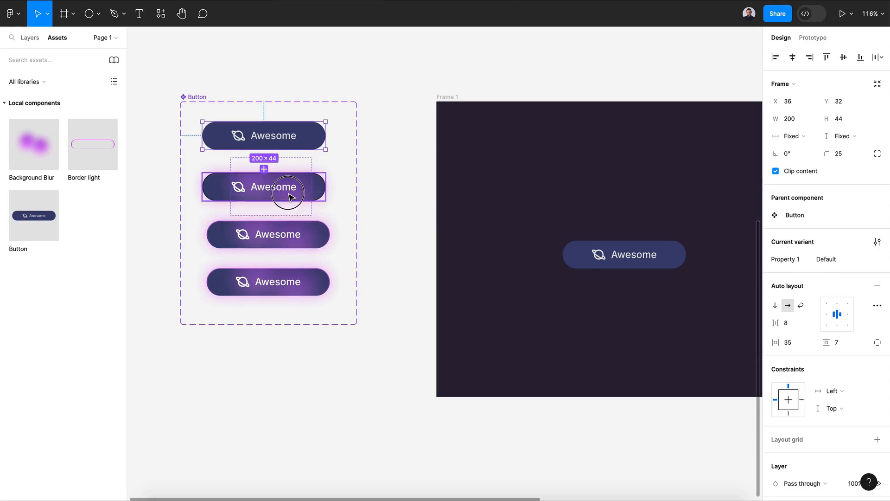
Step: Scale the second and third Button variants to about 1.06x and rearrange the variants within the component set
click(288, 193)
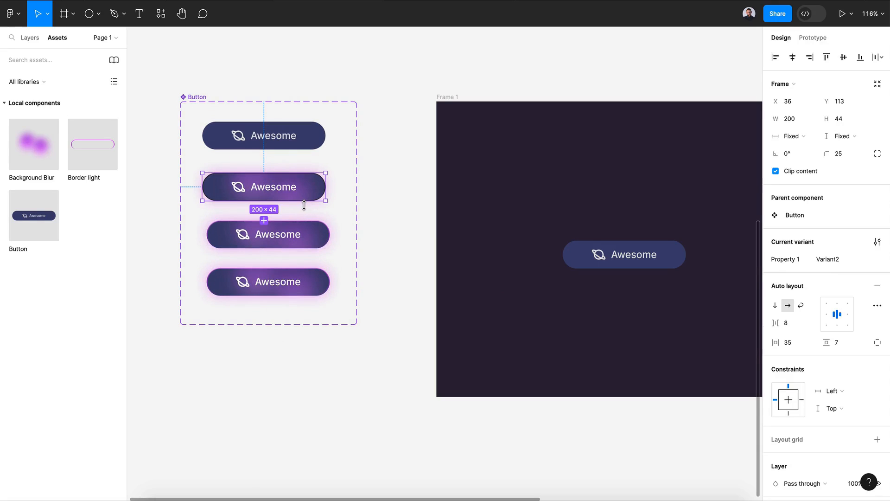
key(k)
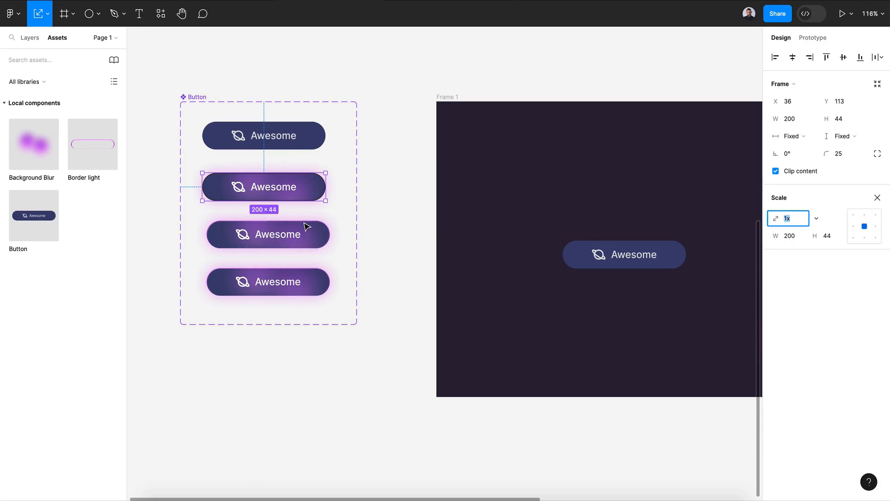
shift+click(314, 233)
drag(297, 246, 299, 255)
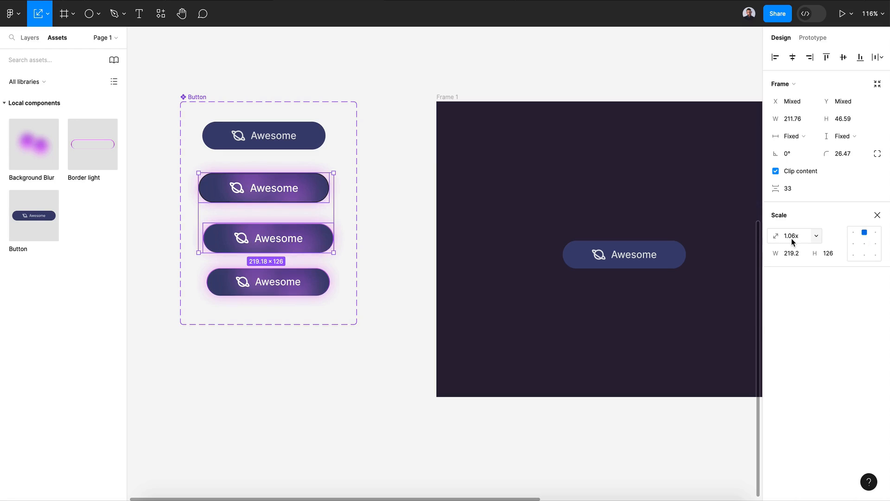
key(Escape)
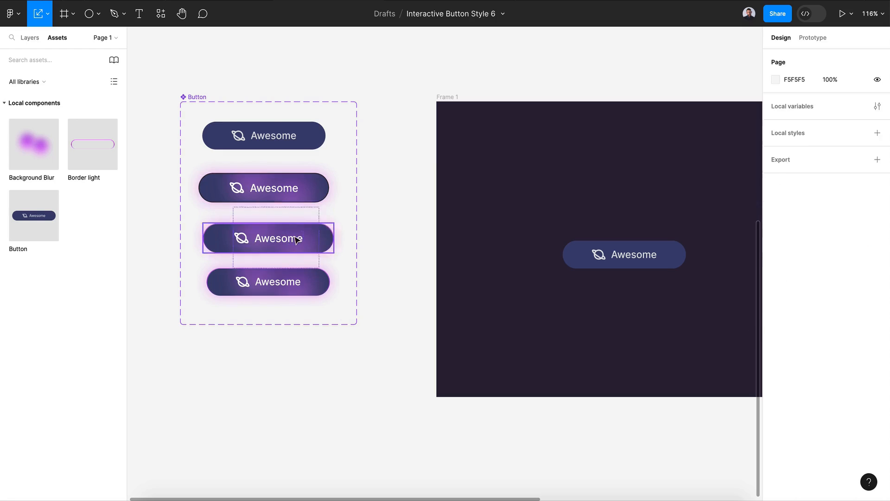
click(278, 198)
drag(284, 254, 279, 288)
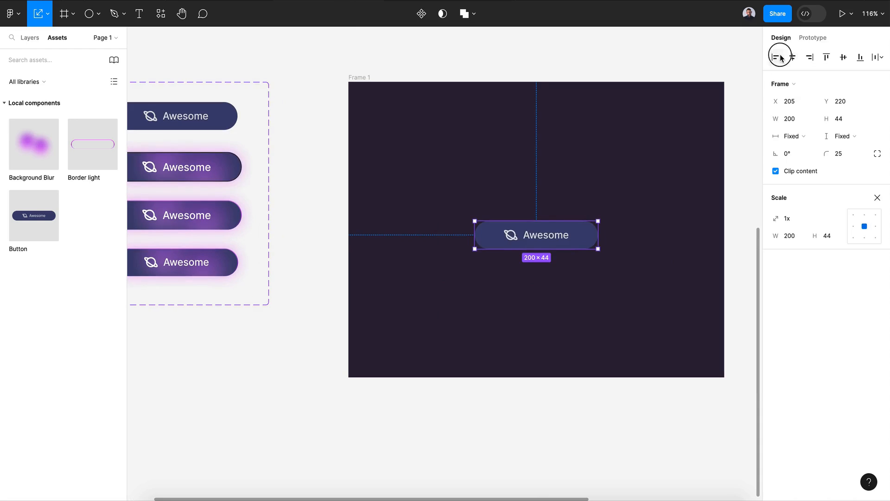
Step: Present the updated prototype and test the button's hover, press and mouse-leave states
click(812, 39)
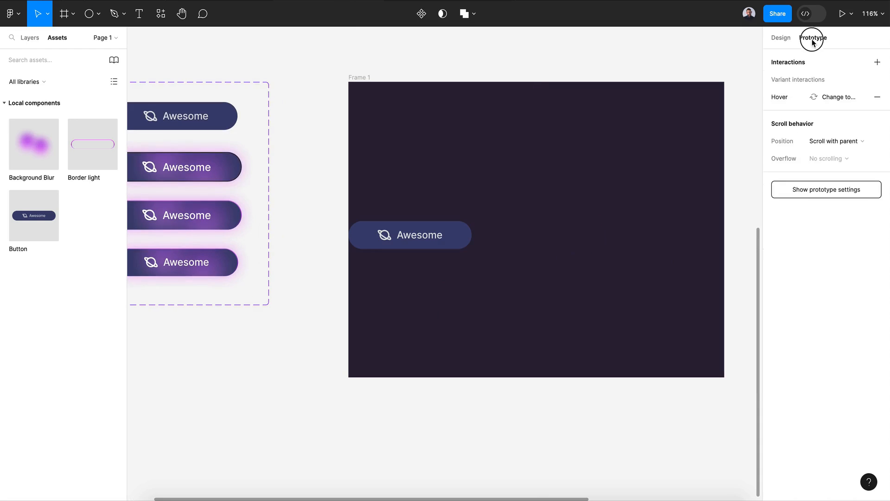
click(781, 38)
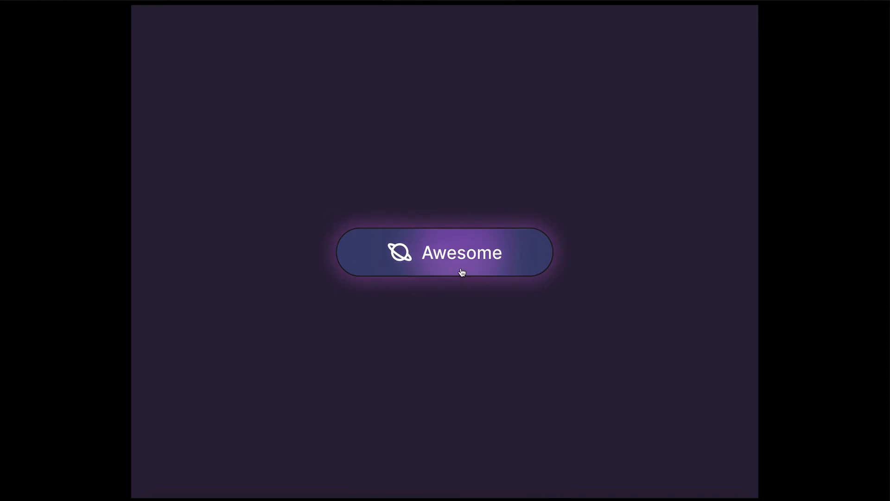
click(461, 272)
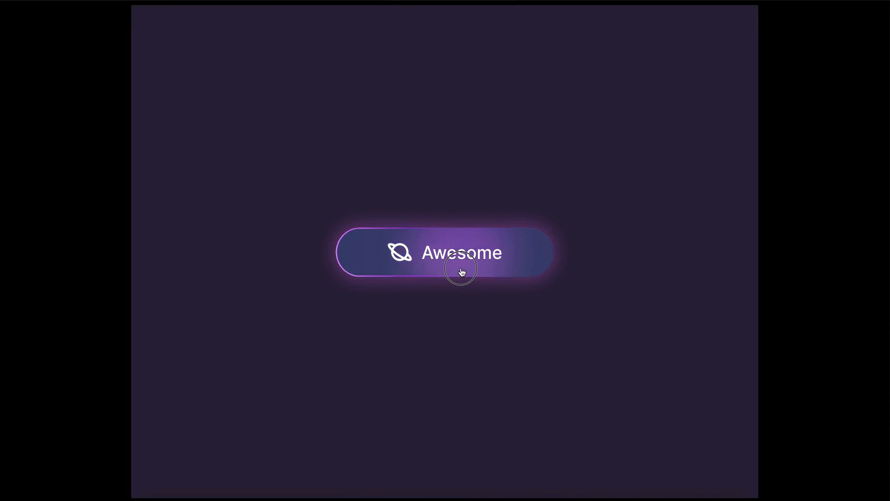
click(437, 402)
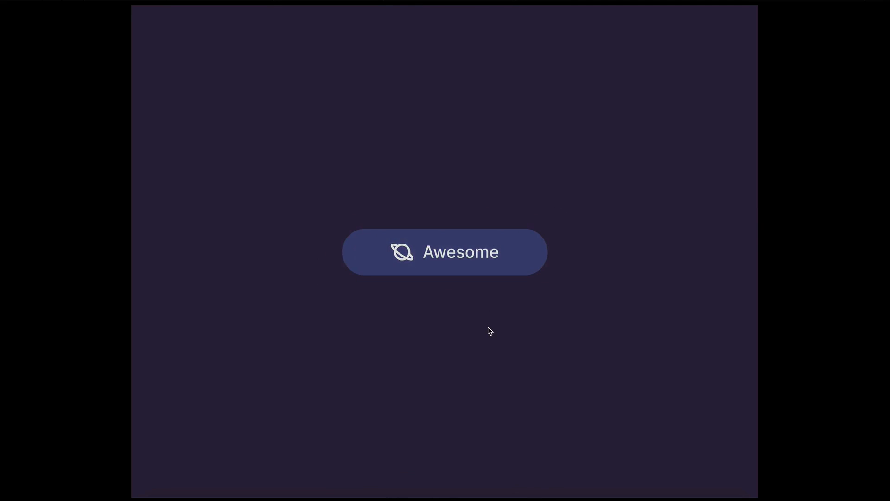
click(502, 259)
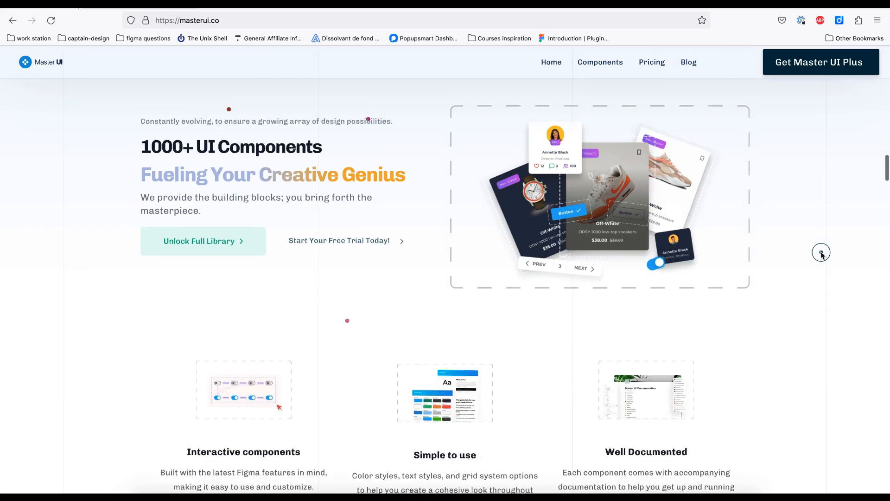
Step: Look through the masterui.co page, from its feature overview down through the gallery of UI components
scroll(821, 254, down, 5)
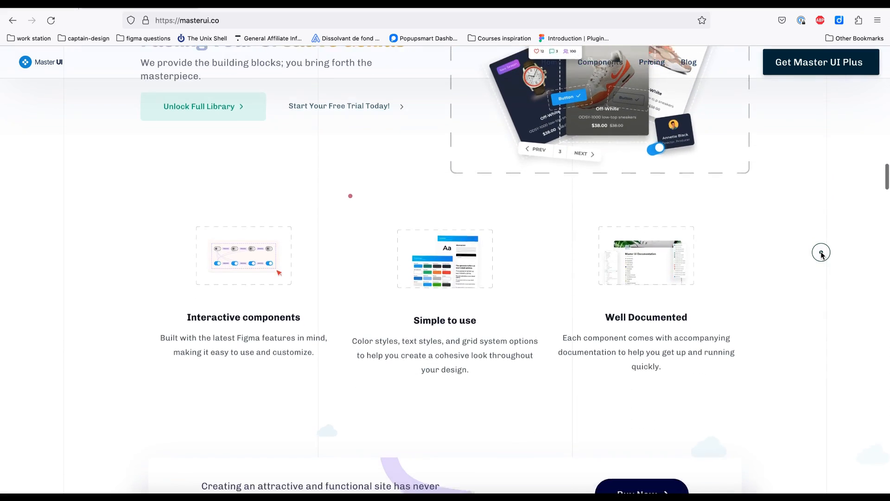
scroll(821, 254, down, 7)
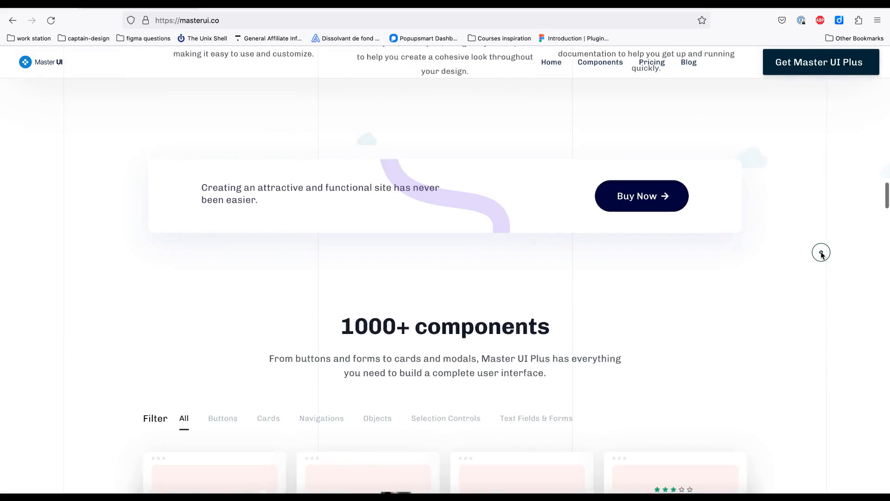
scroll(821, 254, down, 3)
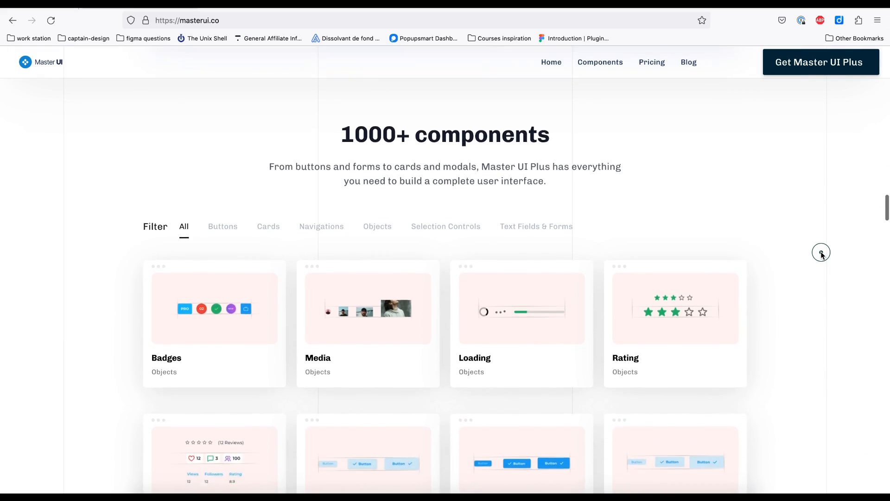
scroll(820, 254, down, 3)
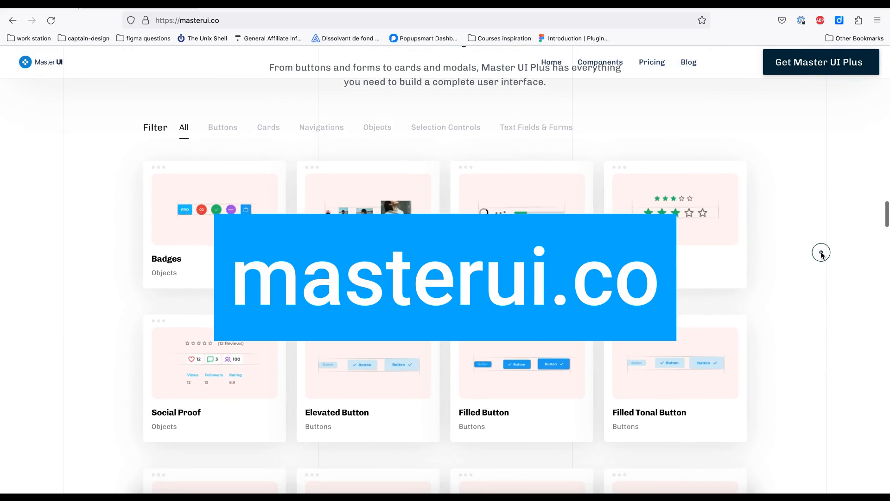
scroll(821, 254, down, 2)
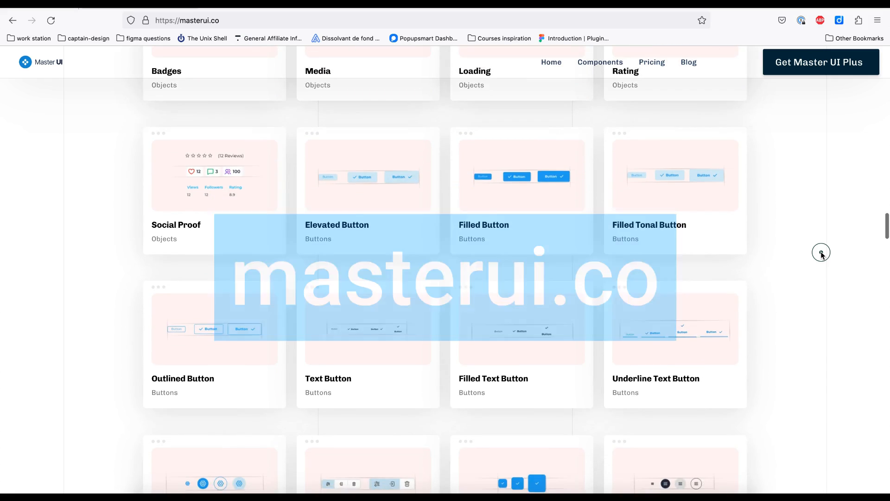
scroll(820, 254, down, 5)
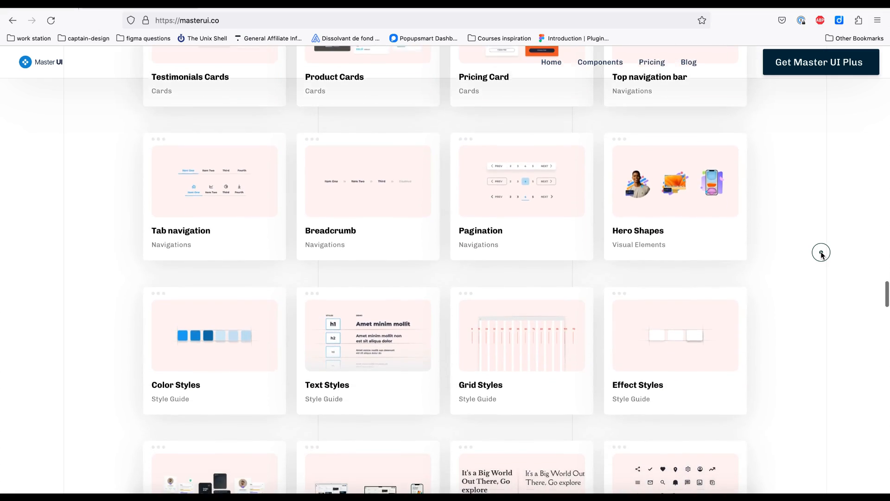
scroll(821, 254, down, 3)
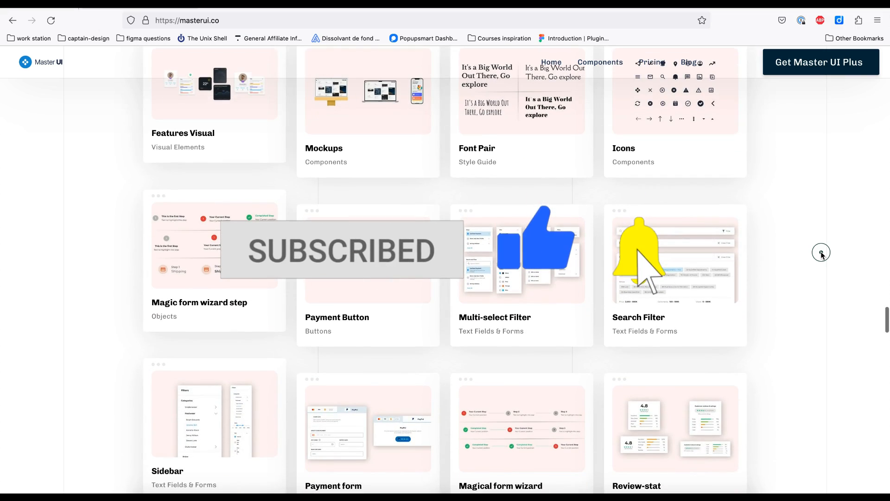
scroll(821, 254, down, 5)
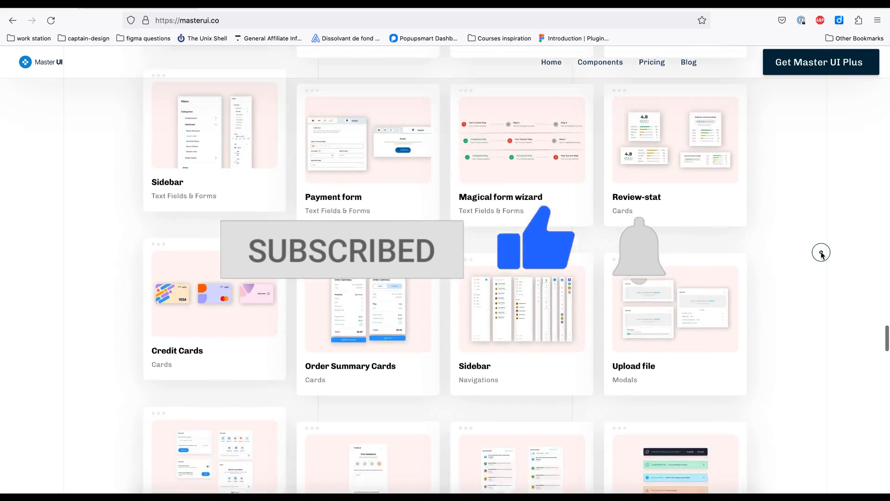